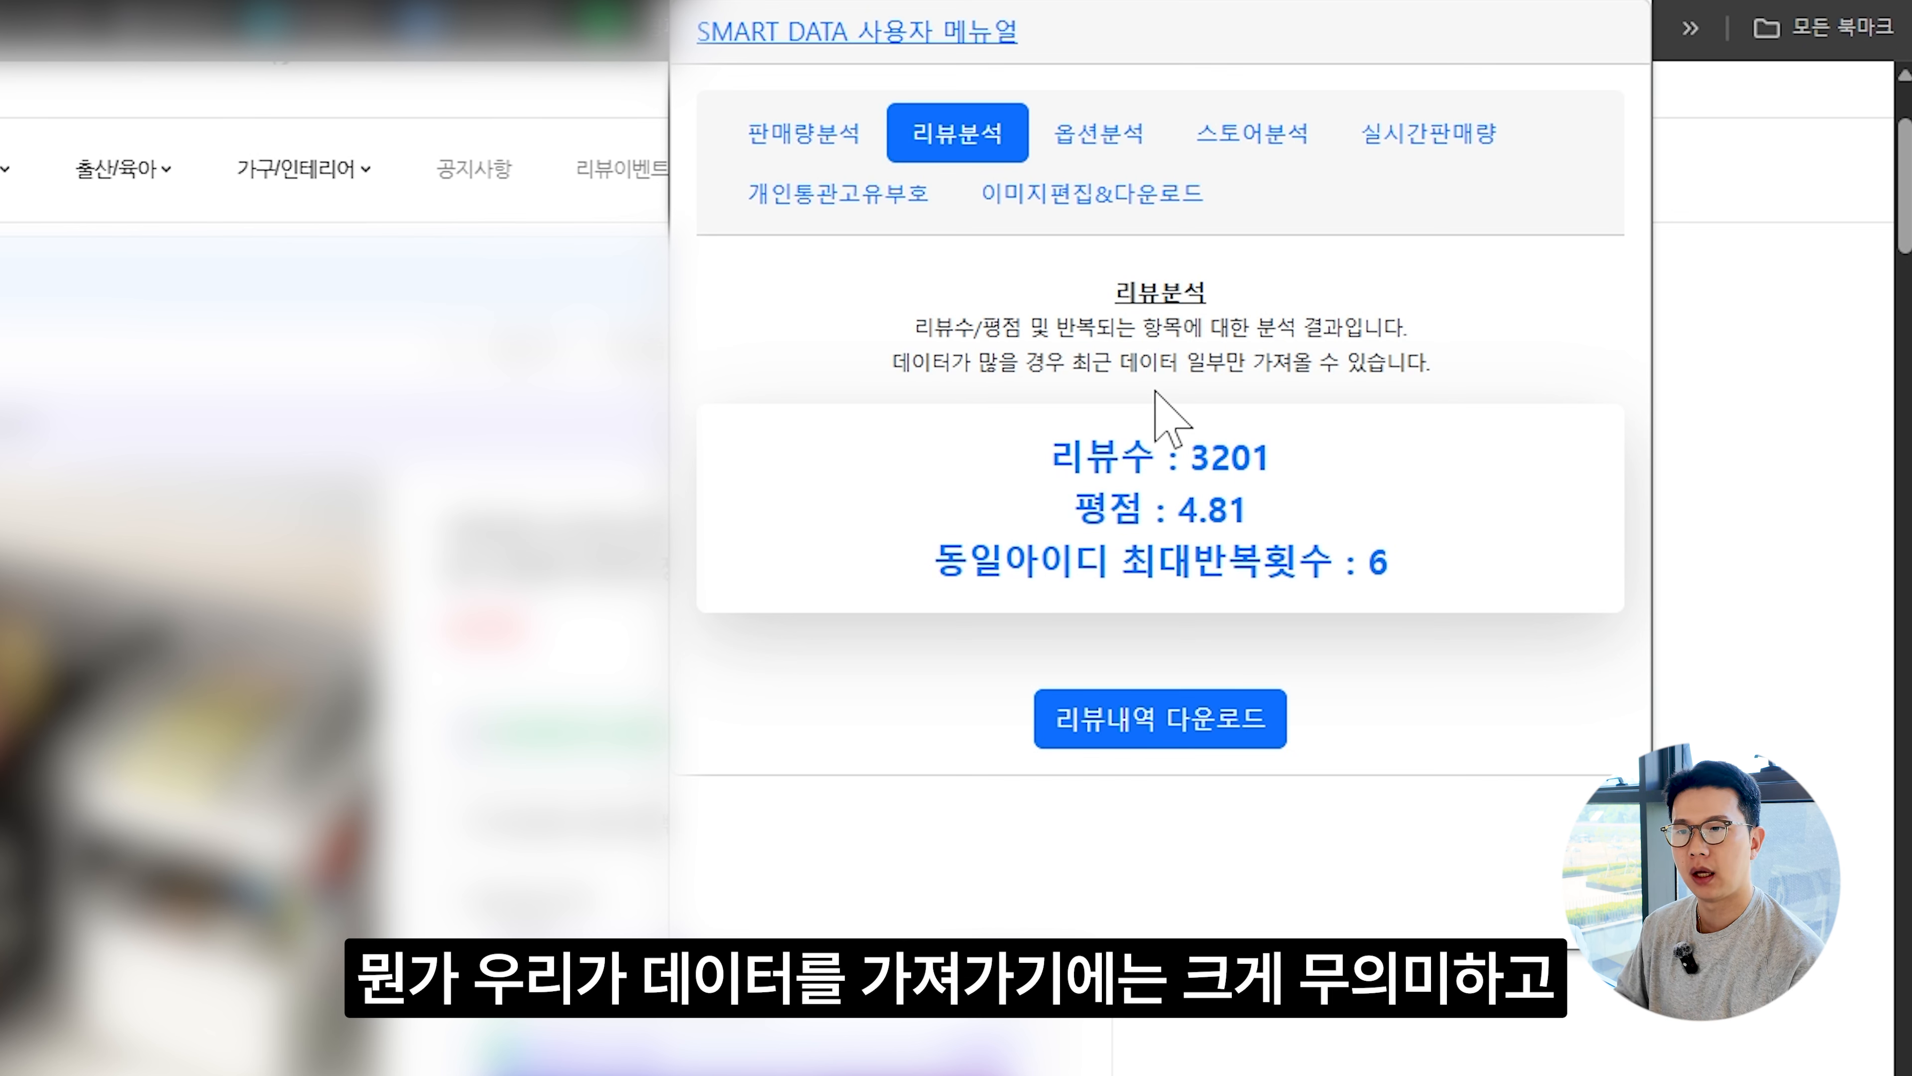
Download the product's review history from the review analysis.
{"action": "left_click", "coordinate": [1168, 736]}
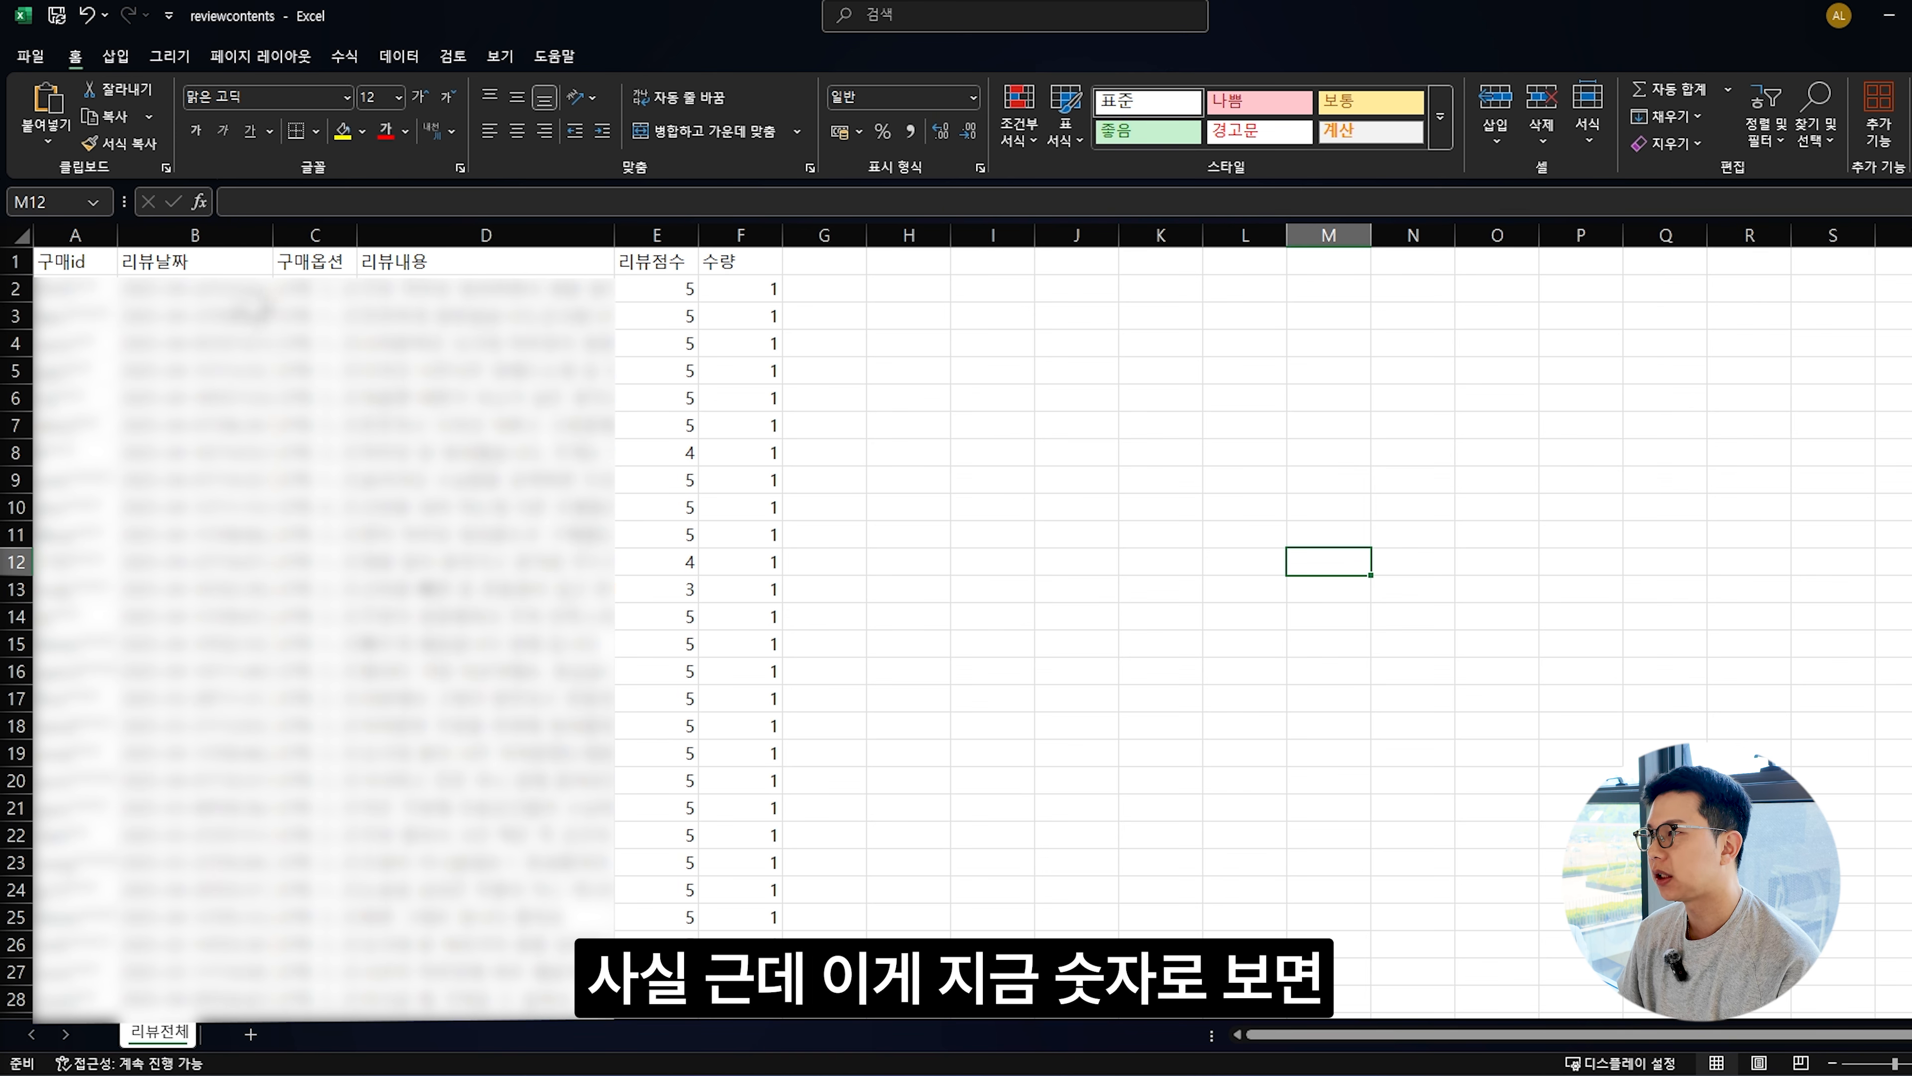
Check how many reviews the 리뷰날짜 column of the reviewcontents workbook holds, from B2 down to its last entry.
{"action": "left_click_drag", "start_coordinate": [245, 290], "coordinate": [256, 507]}
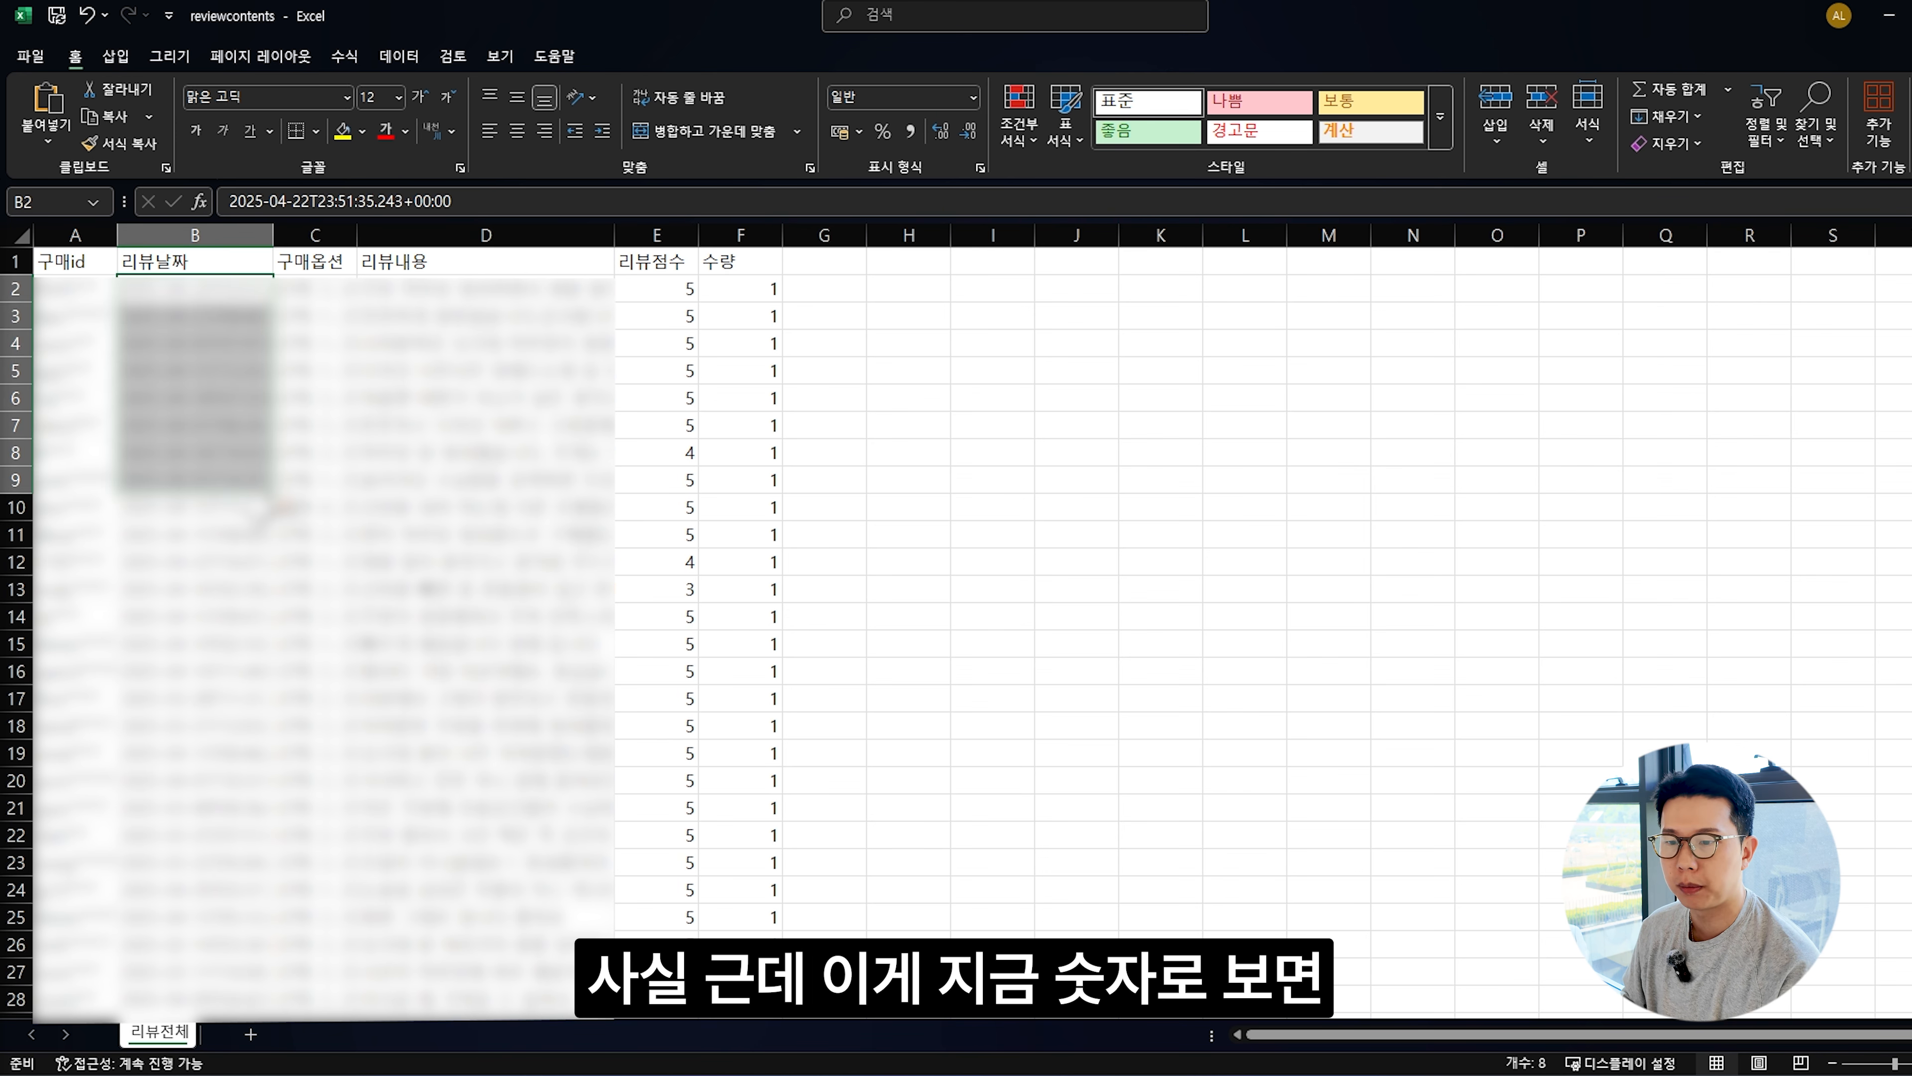
{"action": "key", "text": "ctrl+shift+Down"}
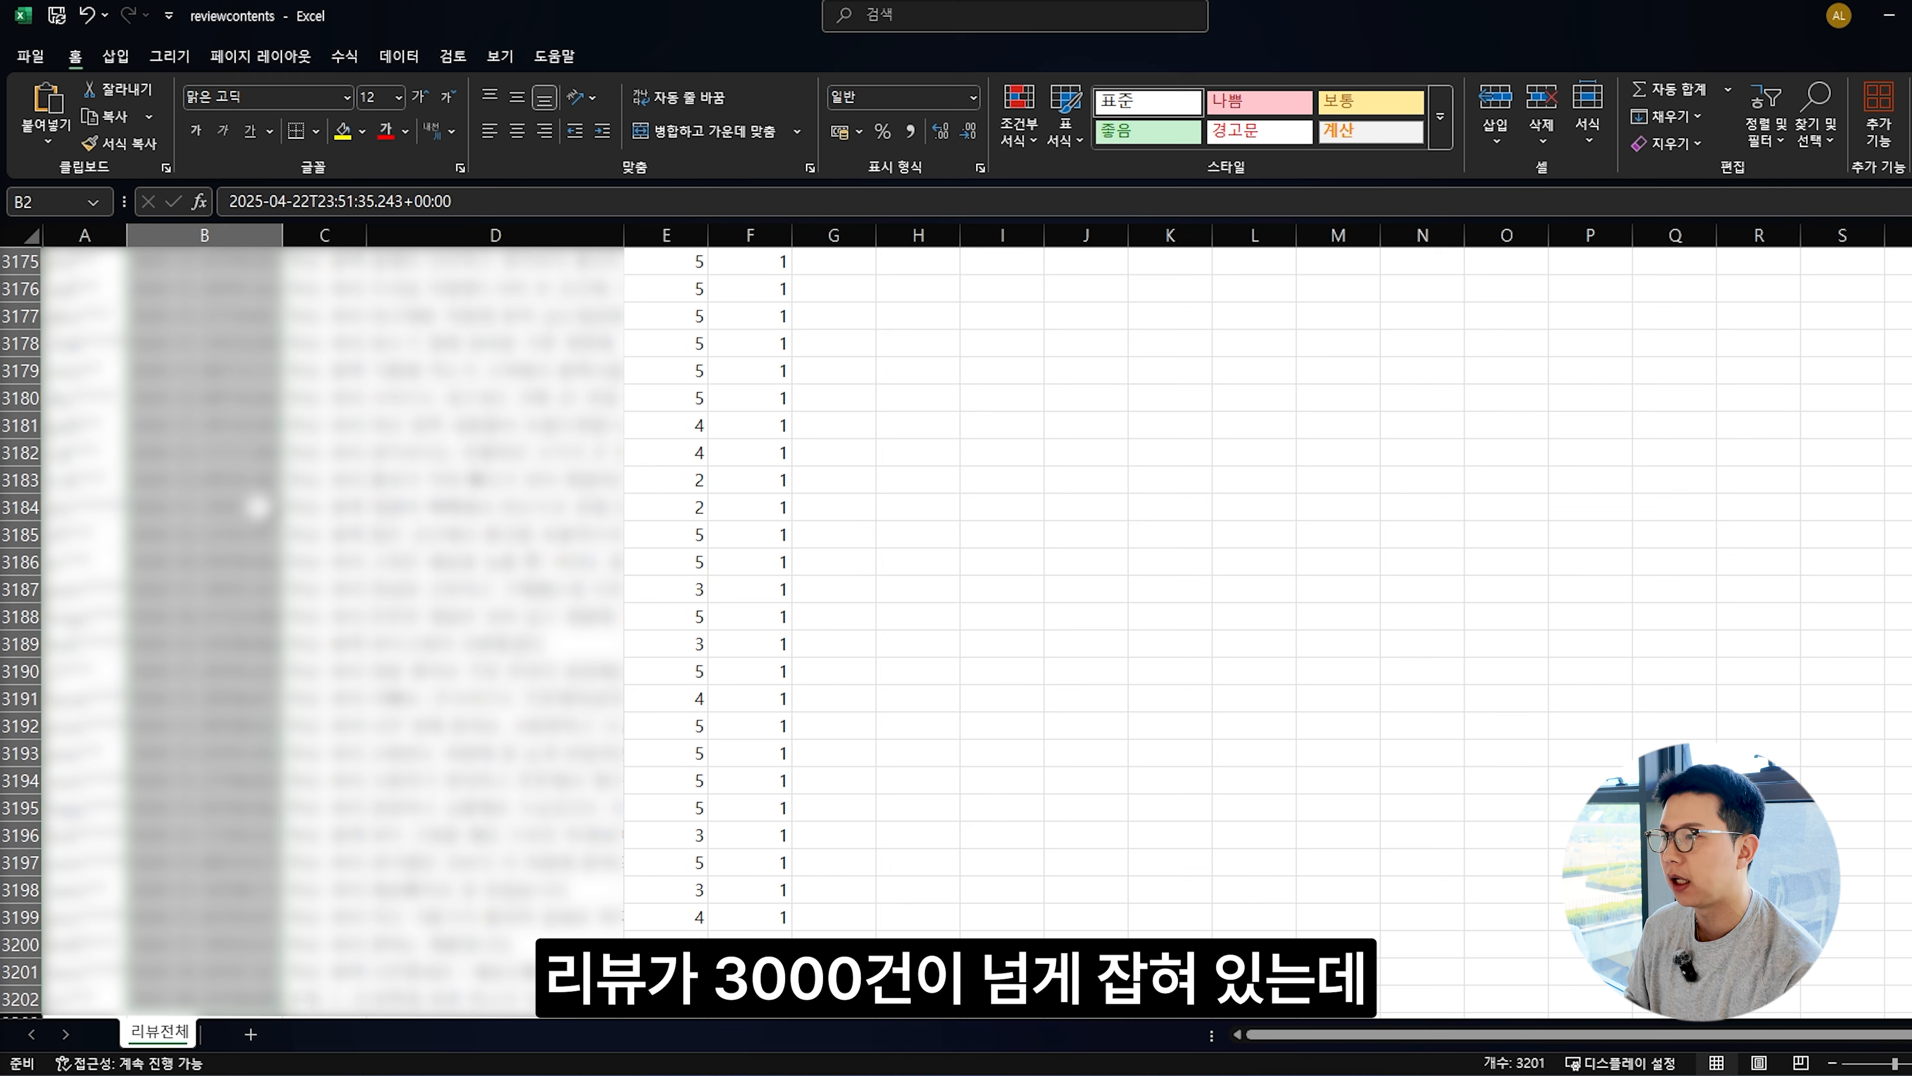
{"action": "key", "text": "shift+BackSpace"}
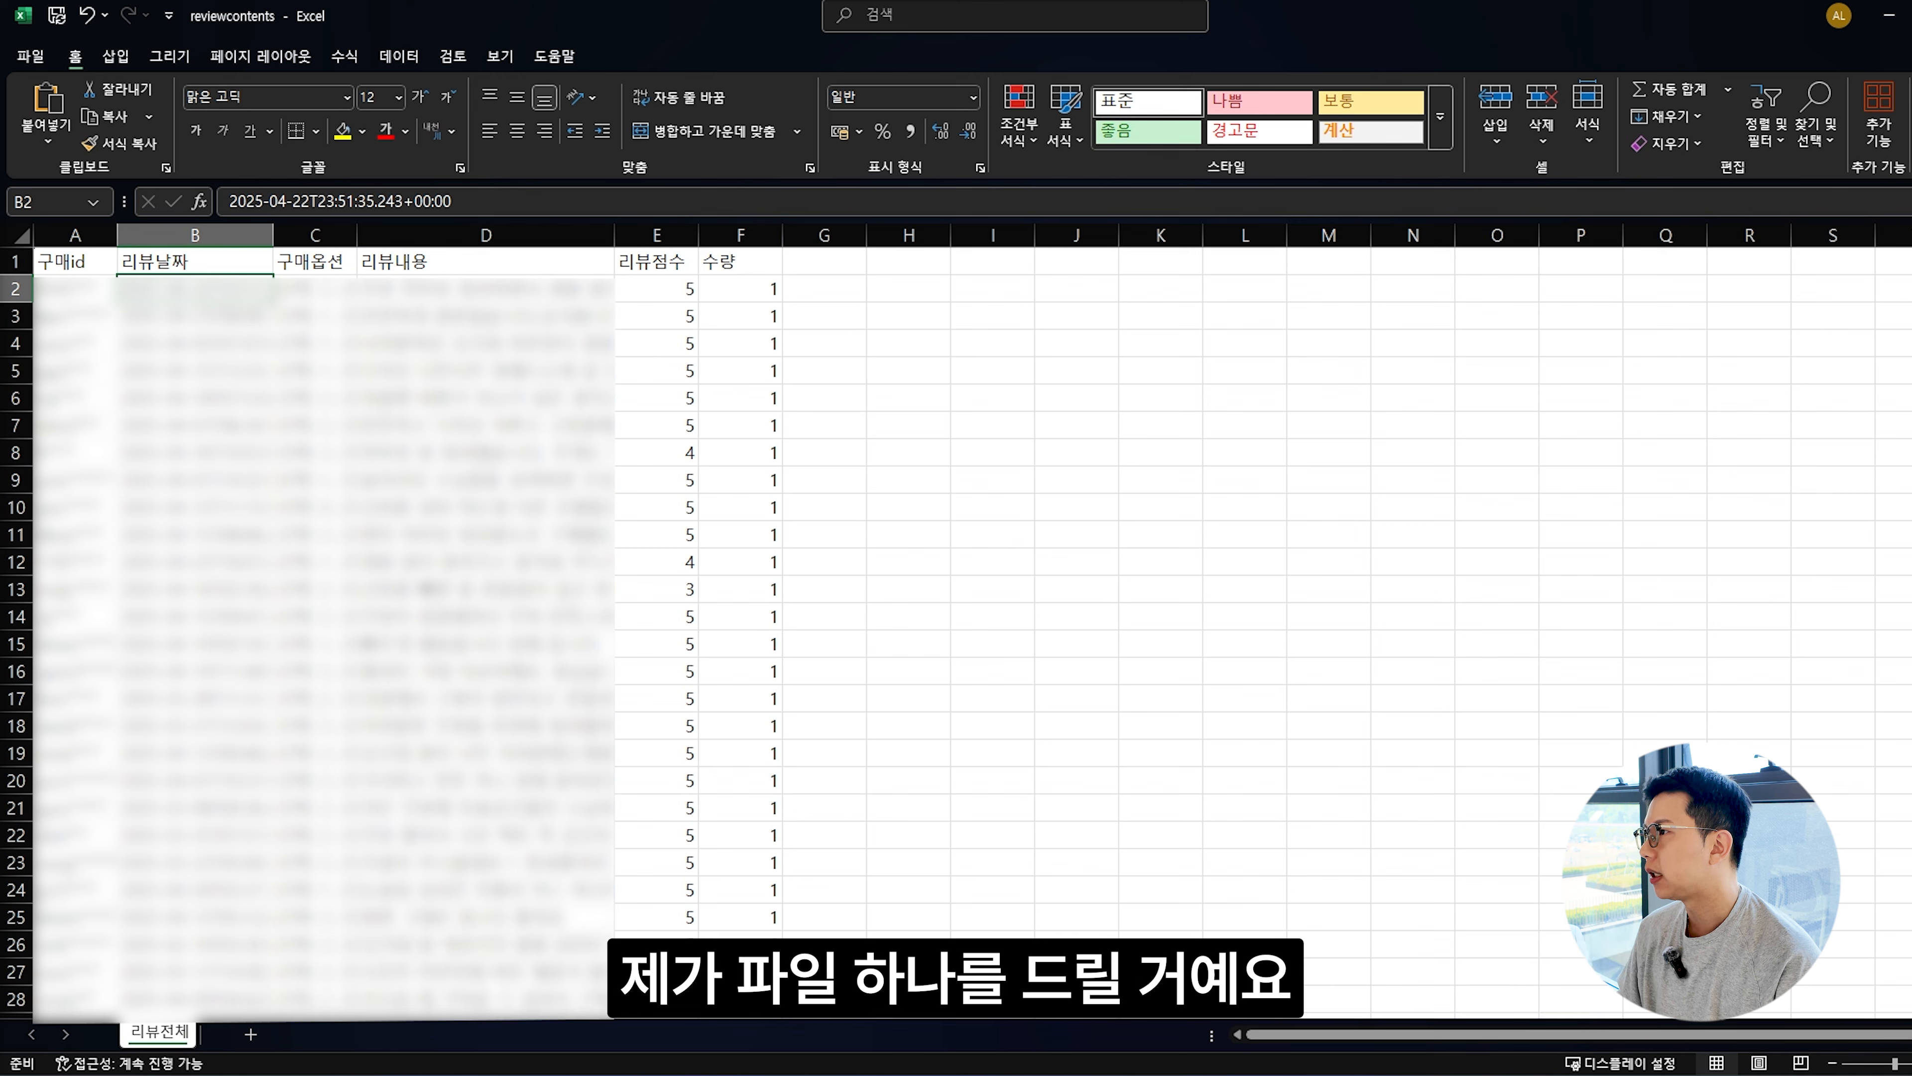
Switch to the 스마트데이터 리뷰분석파일 workbook and narrow its 리뷰내용, 리뷰날짜 and 구매옵션 columns.
{"action": "key", "text": "alt+Tab"}
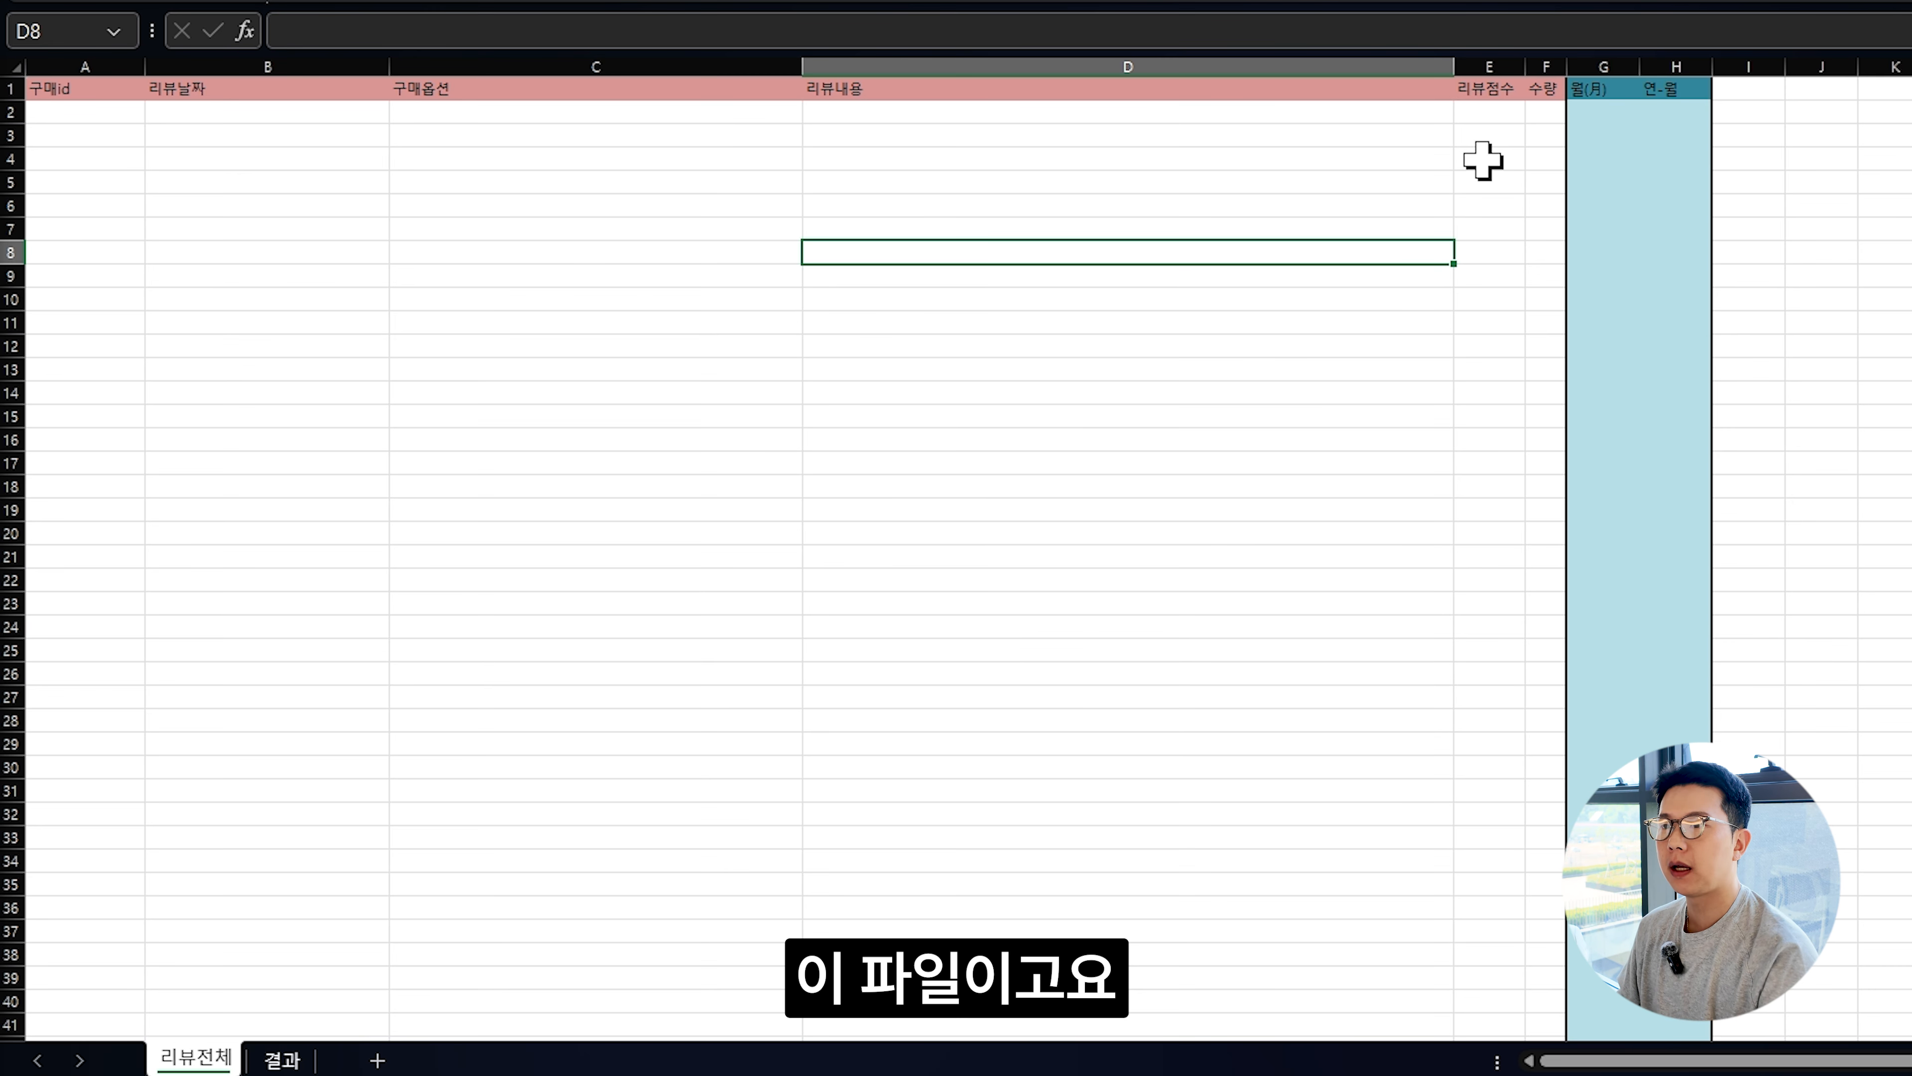
{"action": "left_click", "coordinate": [1328, 202]}
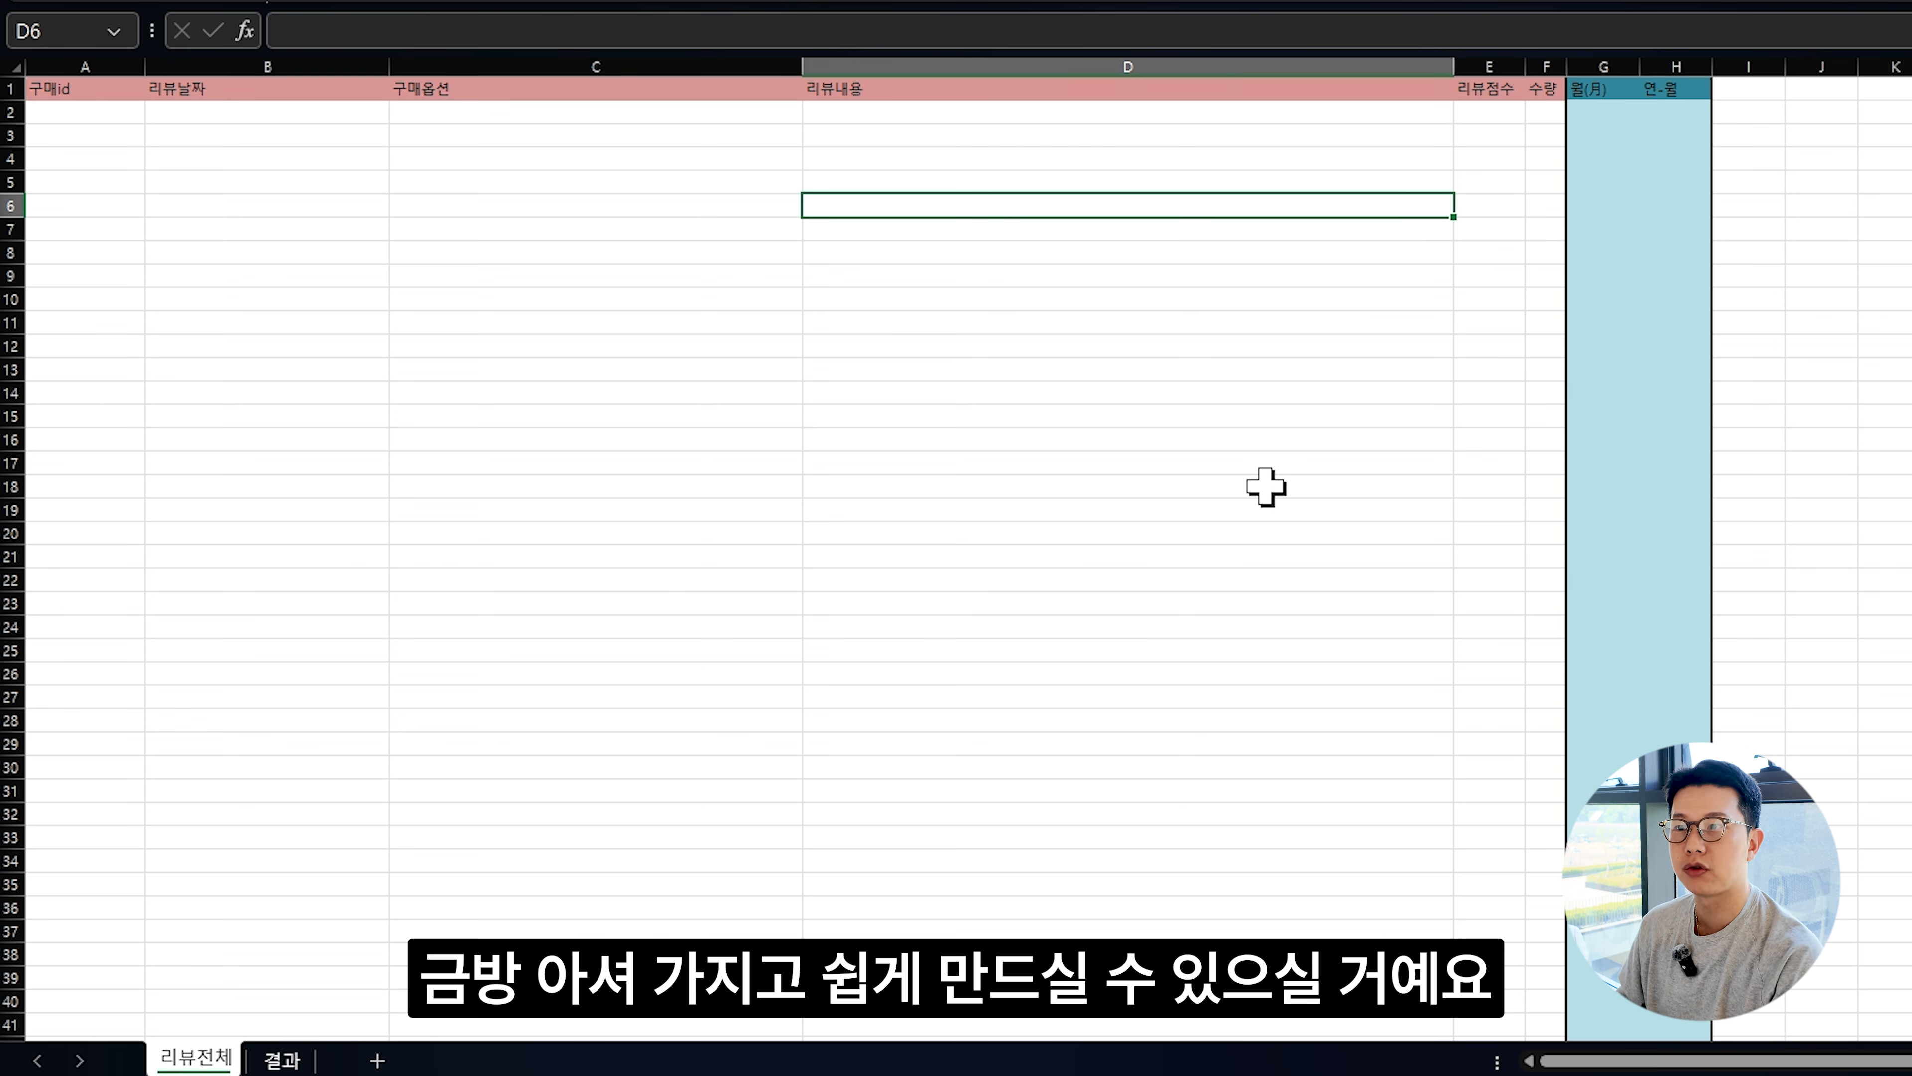
{"action": "left_click", "coordinate": [1400, 136]}
{"action": "left_click_drag", "start_coordinate": [1453, 66], "coordinate": [1057, 67]}
{"action": "left_click_drag", "start_coordinate": [90, 92], "coordinate": [836, 89]}
{"action": "left_click", "coordinate": [602, 159]}
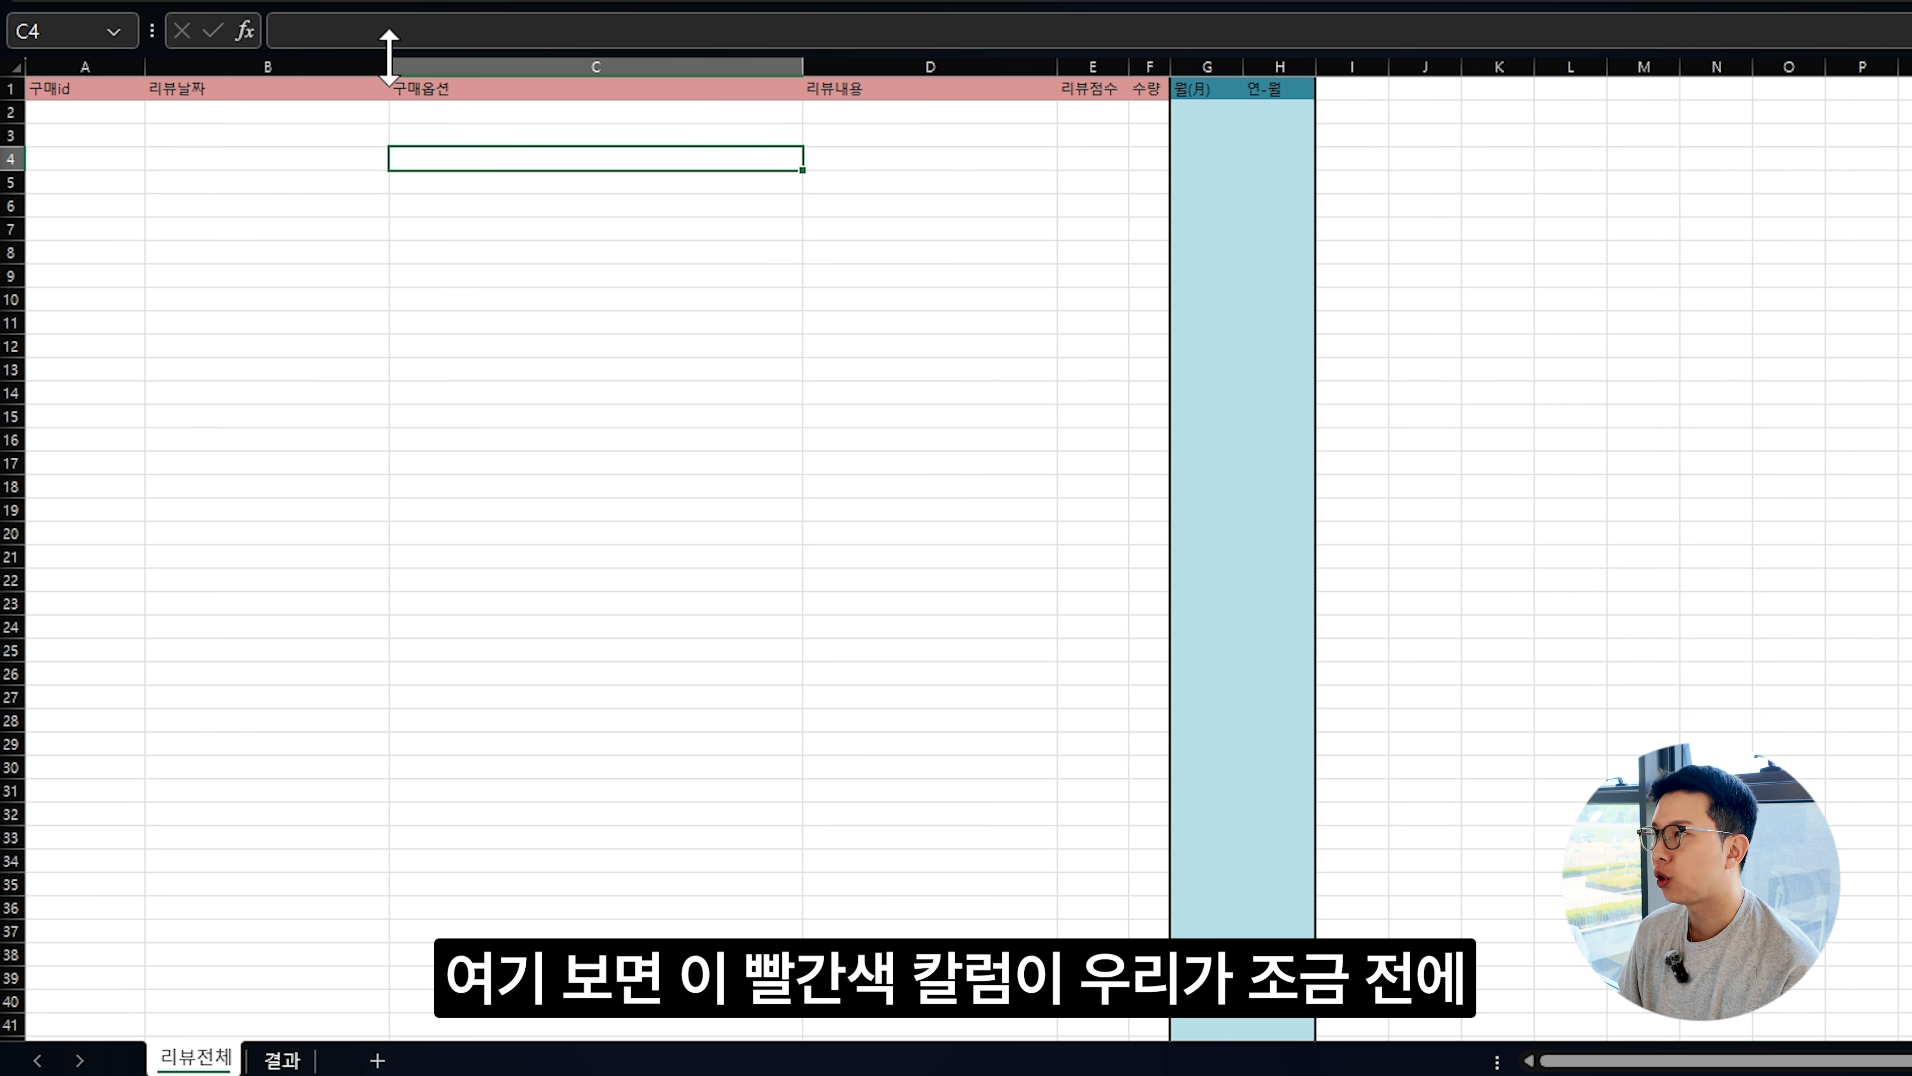
{"action": "left_click_drag", "start_coordinate": [390, 68], "coordinate": [272, 71]}
{"action": "left_click_drag", "start_coordinate": [685, 66], "coordinate": [377, 66]}
{"action": "left_click", "coordinate": [527, 346]}
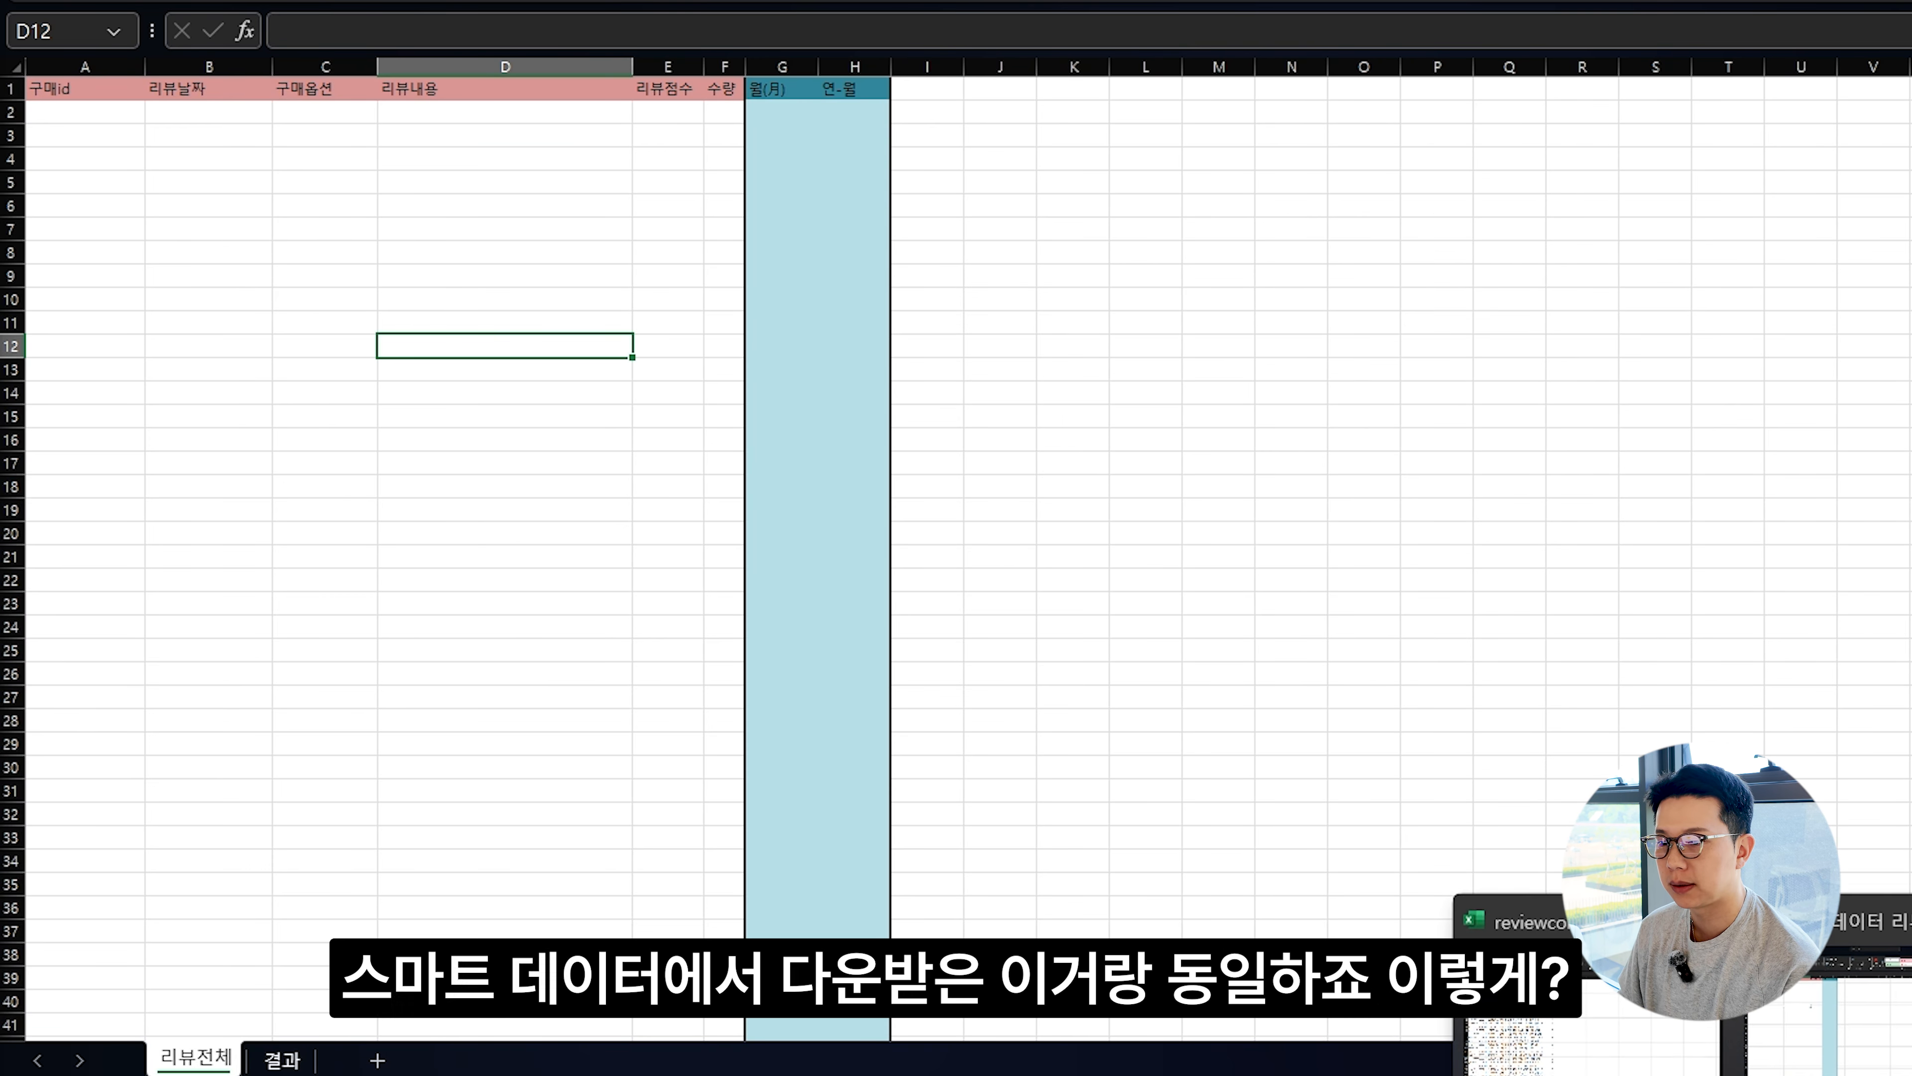
Compare the headings and data columns of the reviewcontents workbook with those of the analysis file.
{"action": "left_click", "coordinate": [1644, 1056]}
{"action": "left_click", "coordinate": [362, 388]}
{"action": "left_click", "coordinate": [199, 294]}
{"action": "left_click_drag", "start_coordinate": [200, 298], "coordinate": [753, 384]}
{"action": "left_click_drag", "start_coordinate": [722, 264], "coordinate": [68, 260]}
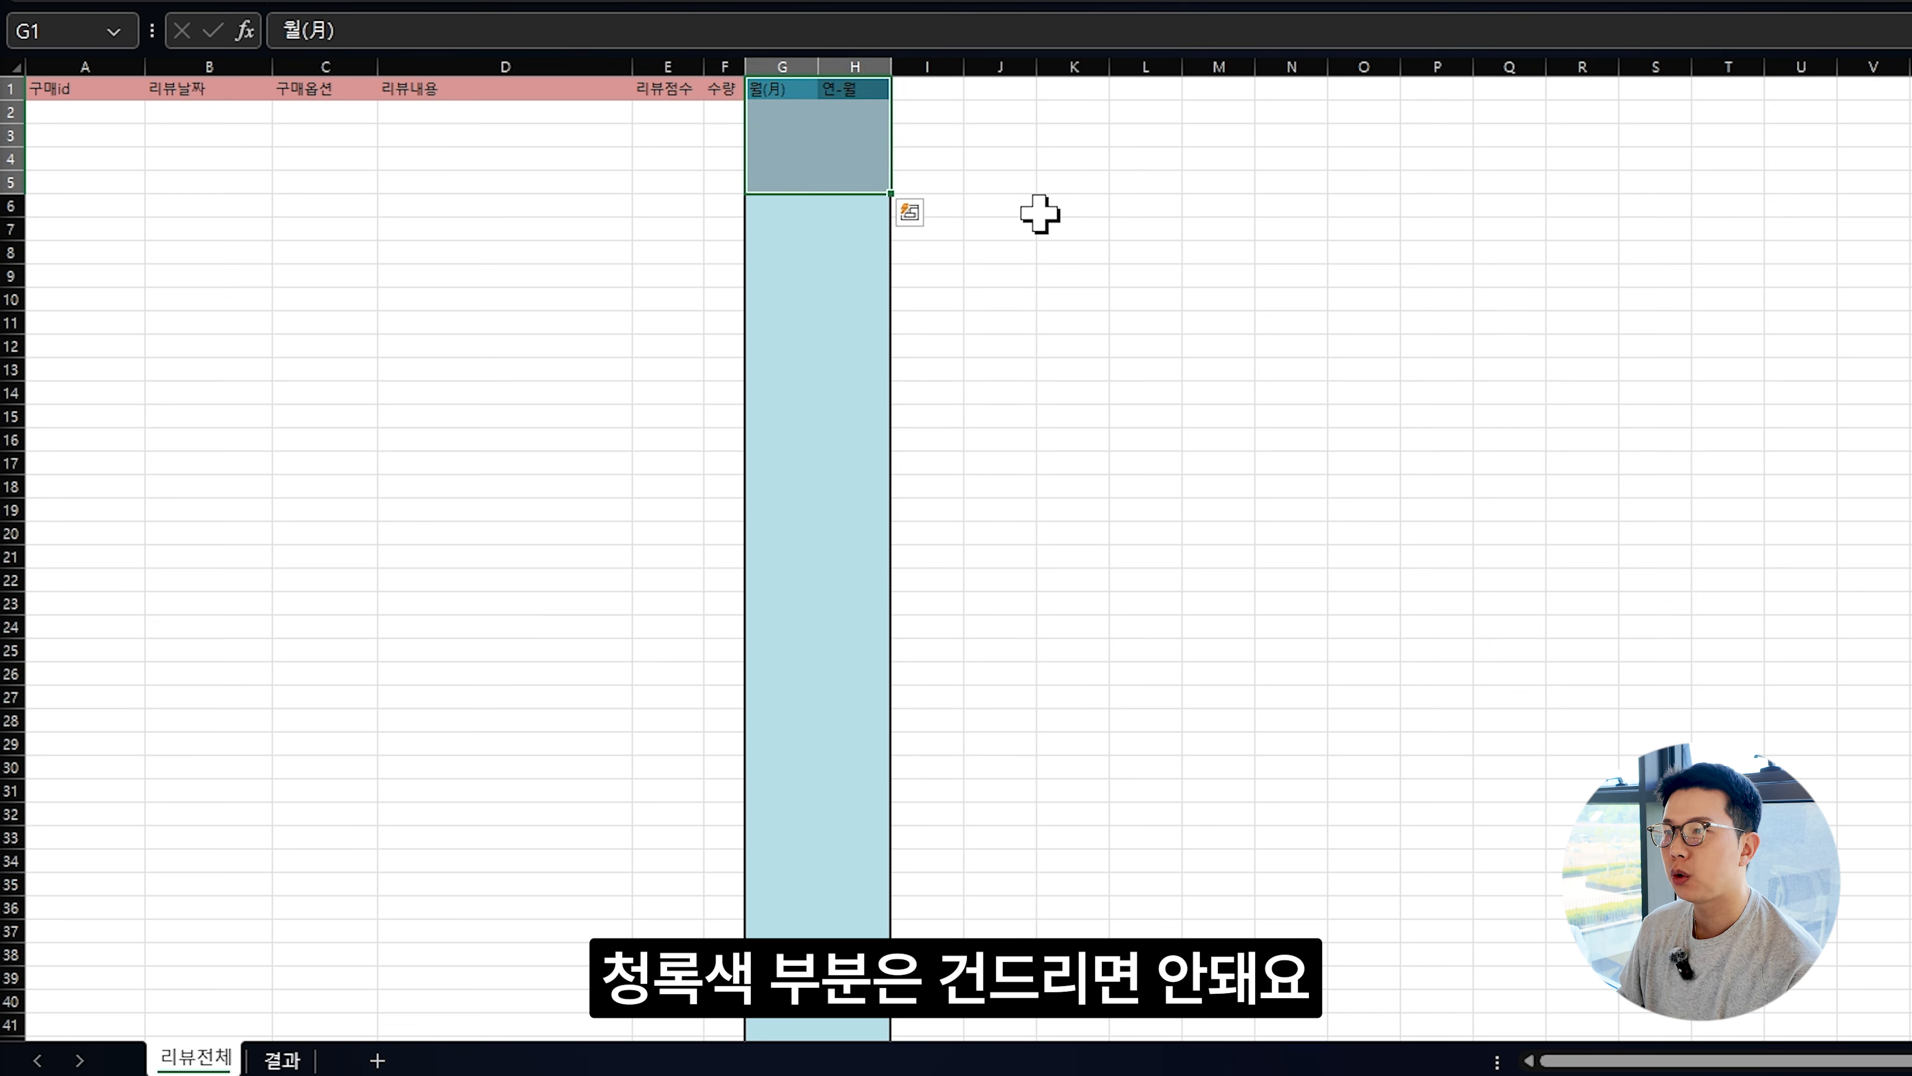
Examine the empty paste area in columns A to F and the teal 월(月) and 연-월 formula columns of the 리뷰전체 sheet.
{"action": "left_click", "coordinate": [1039, 214]}
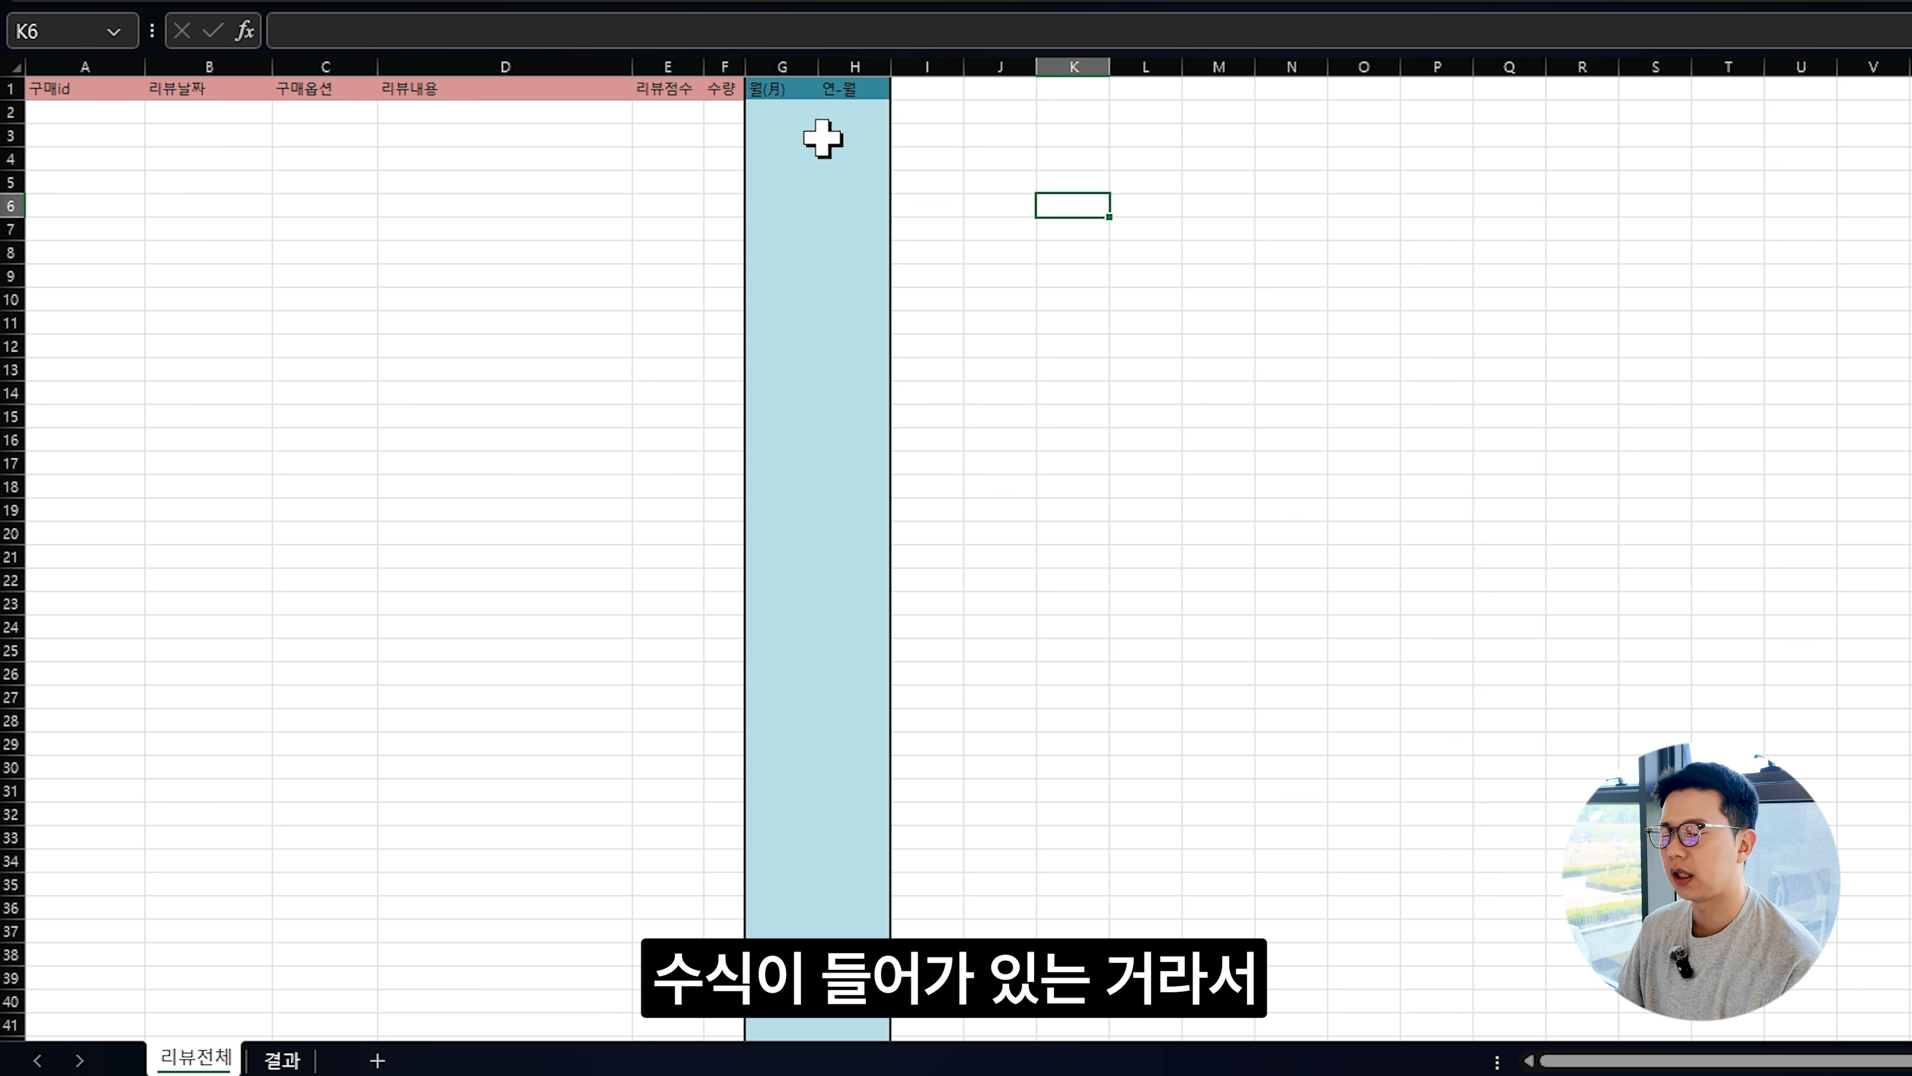
{"action": "left_click_drag", "start_coordinate": [91, 113], "coordinate": [803, 343]}
{"action": "left_click", "coordinate": [936, 211]}
{"action": "left_click_drag", "start_coordinate": [775, 113], "coordinate": [862, 568]}
{"action": "left_click", "coordinate": [1072, 556]}
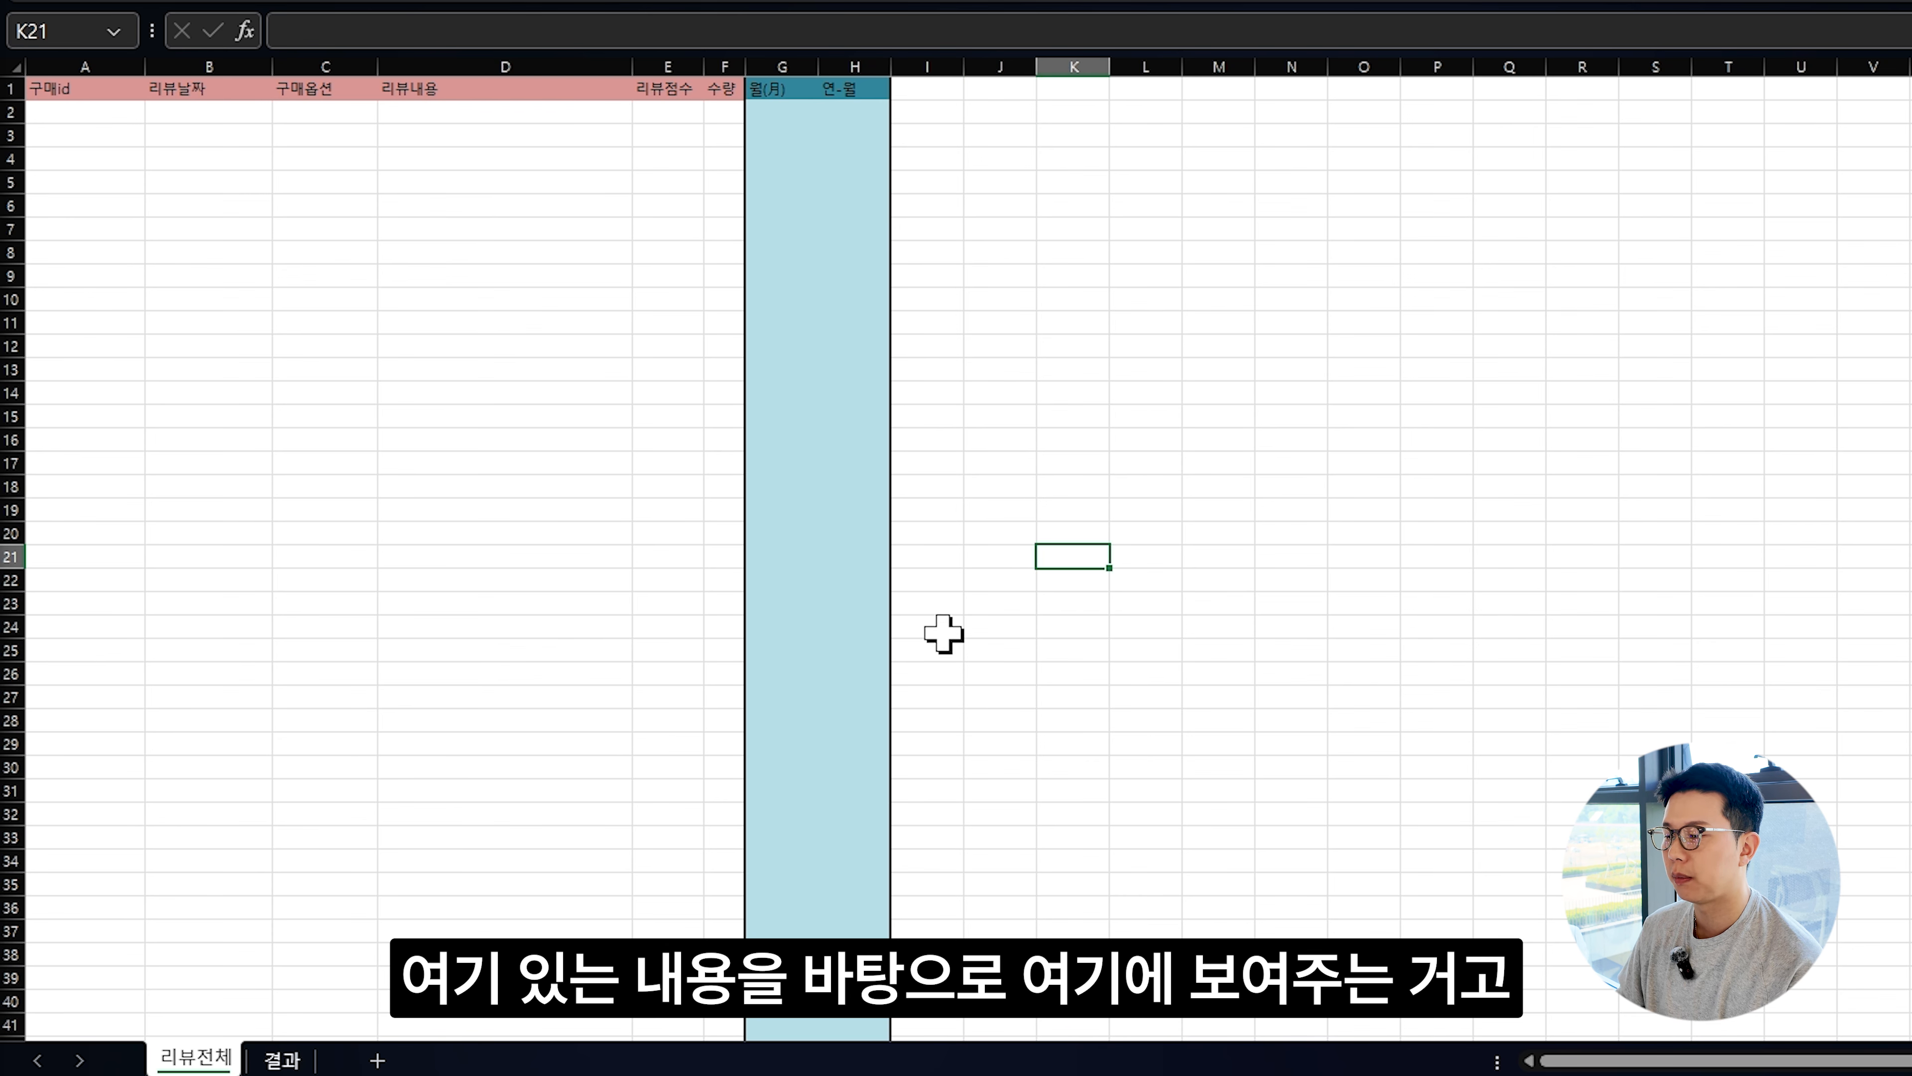
Examine the review count tables by month and for the 최근 6개월 on the 결과 sheet.
{"action": "left_click", "coordinate": [286, 1062]}
{"action": "left_click", "coordinate": [481, 849]}
{"action": "left_click_drag", "start_coordinate": [90, 106], "coordinate": [113, 443]}
{"action": "left_click_drag", "start_coordinate": [181, 138], "coordinate": [218, 509]}
{"action": "left_click", "coordinate": [363, 513]}
{"action": "left_click_drag", "start_coordinate": [439, 115], "coordinate": [440, 305]}
{"action": "left_click_drag", "start_coordinate": [537, 154], "coordinate": [559, 307]}
{"action": "left_click", "coordinate": [1064, 345]}
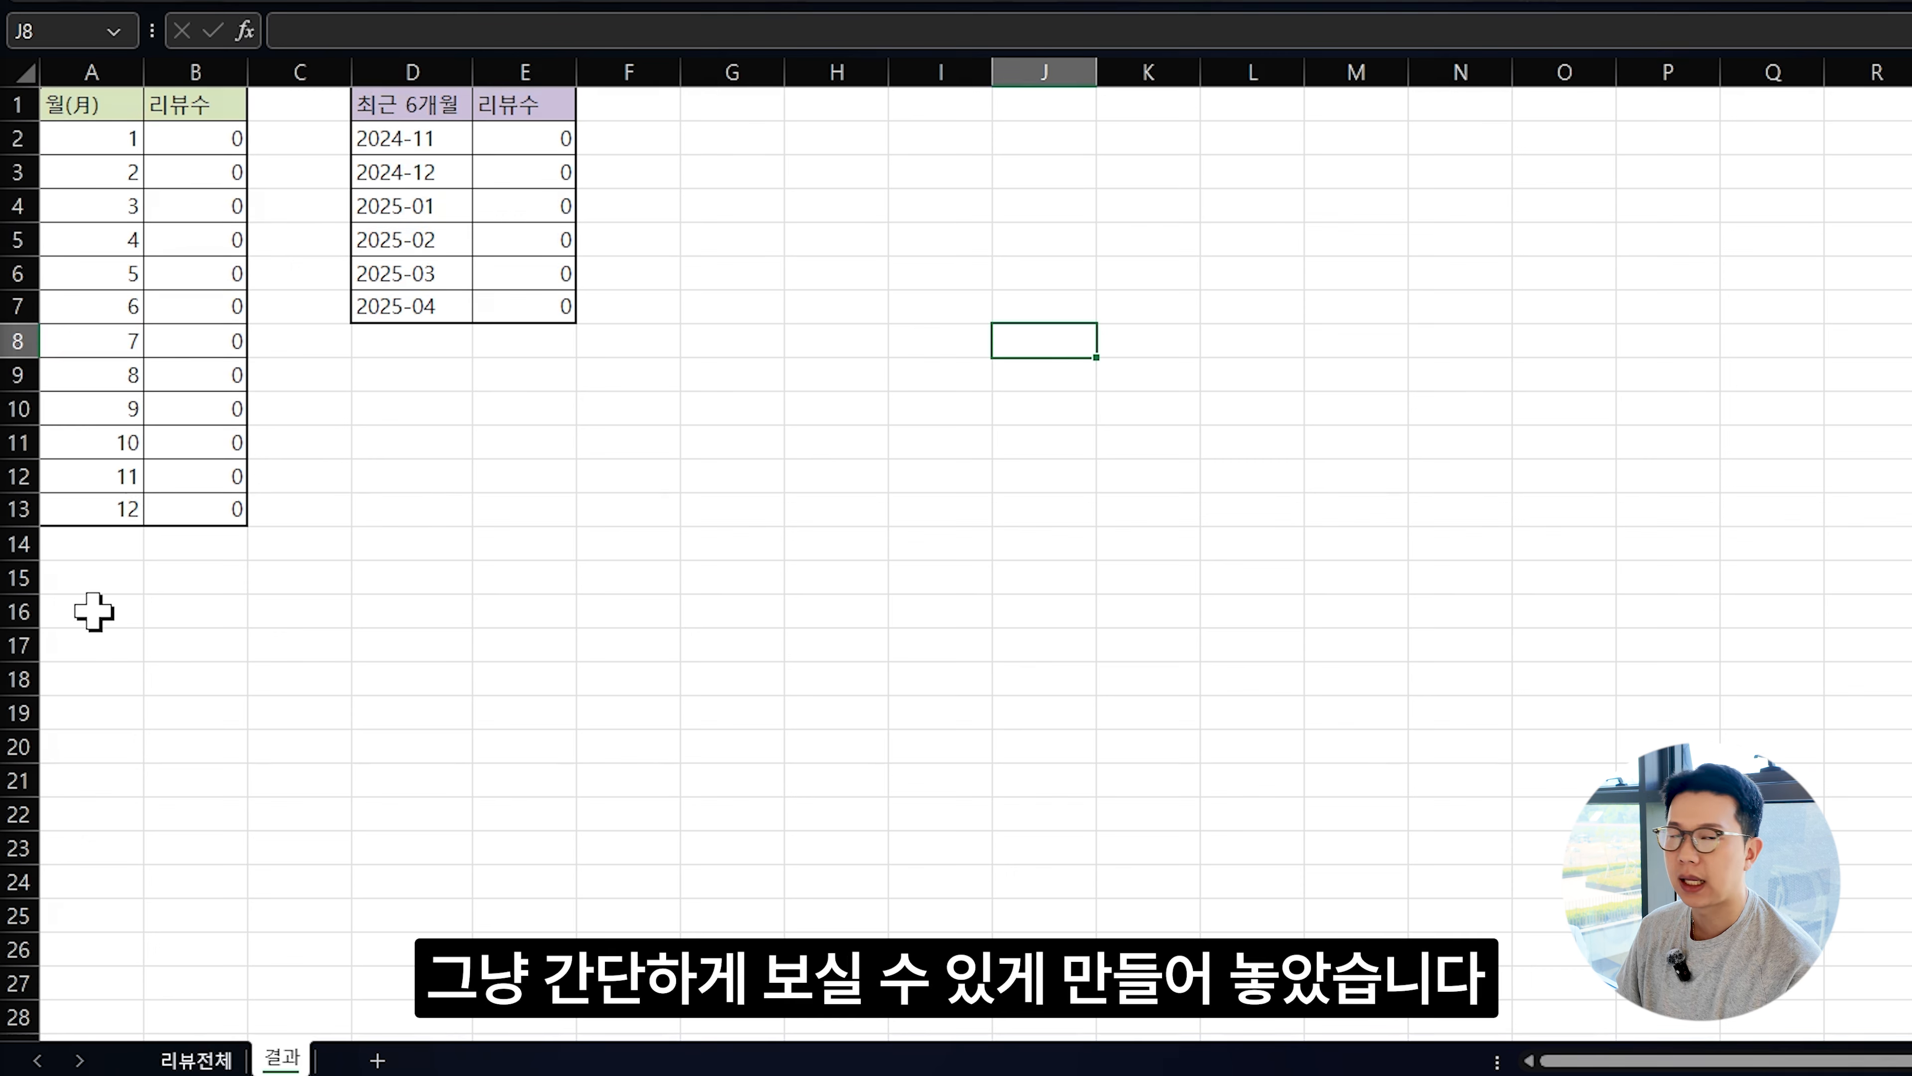
Copy all review rows below the header, columns A to F, from the reviewcontents workbook.
{"action": "left_click", "coordinate": [239, 1063]}
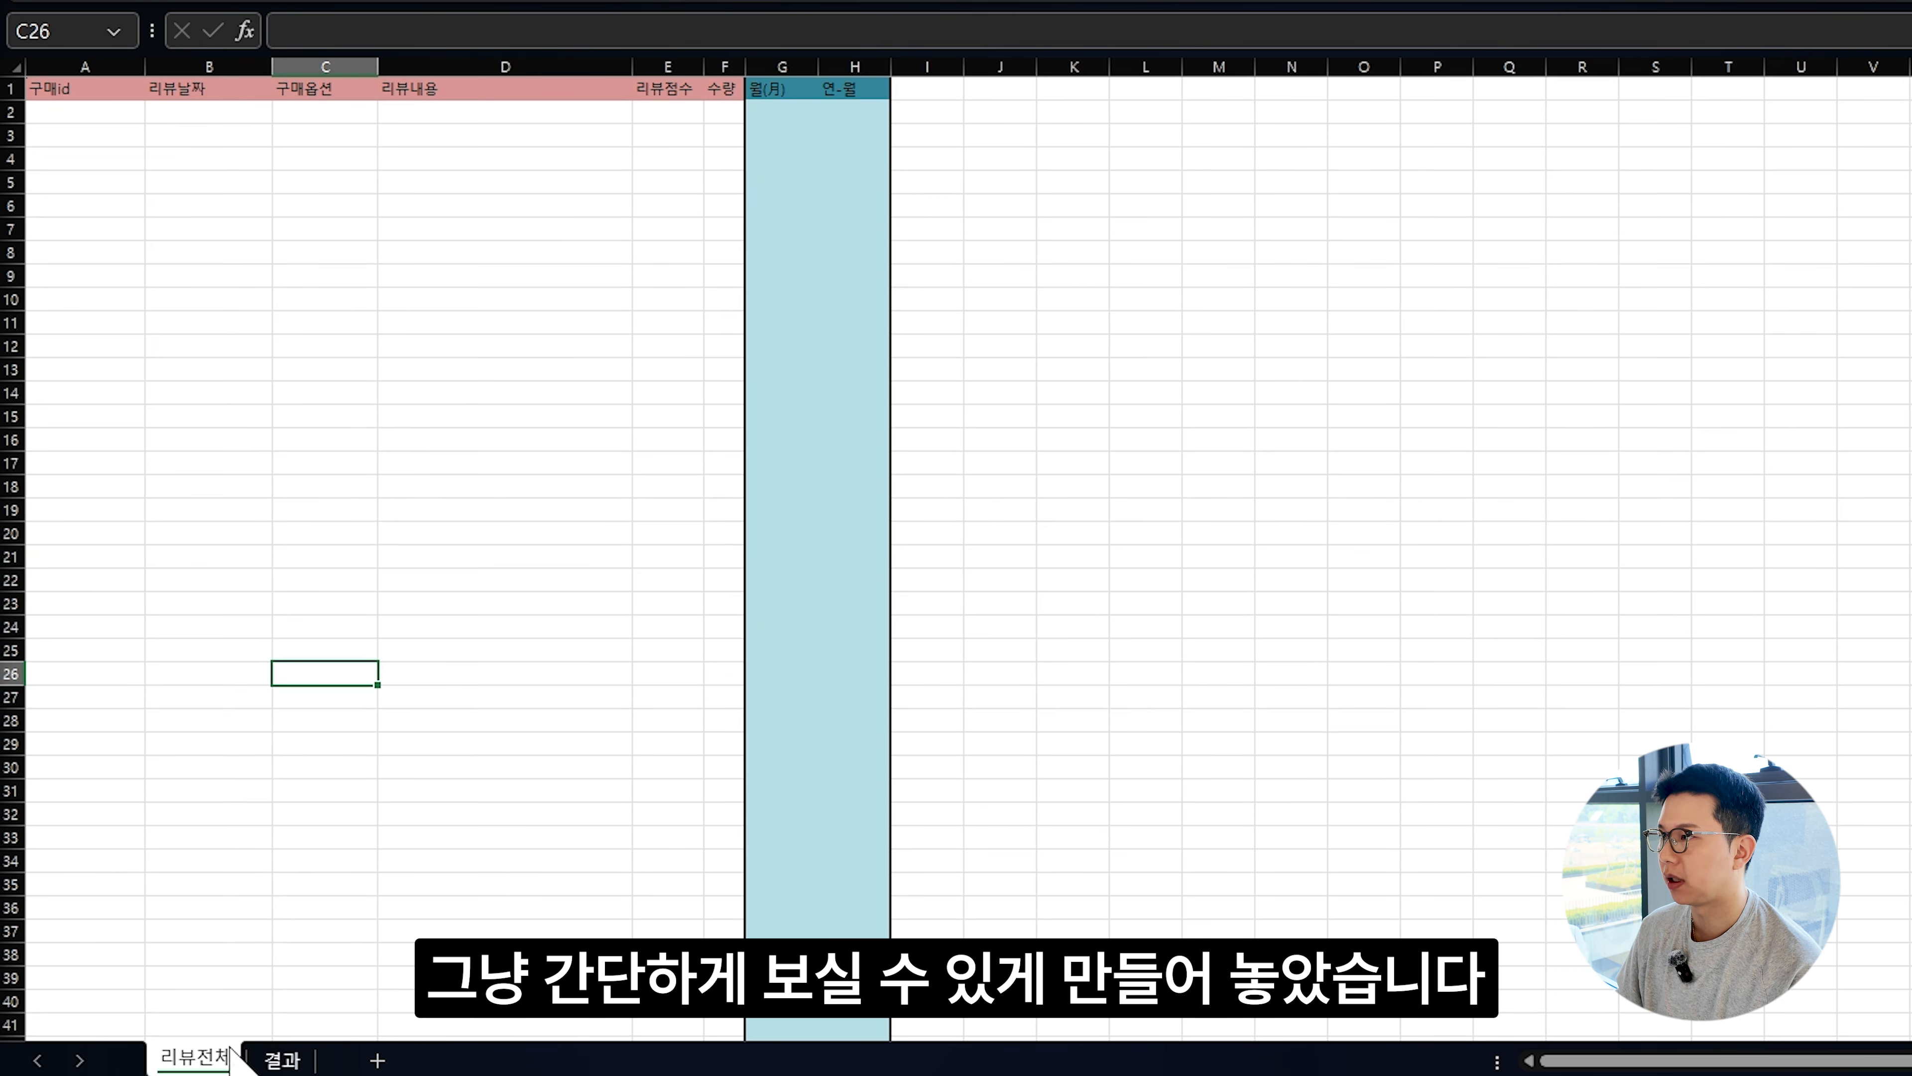
{"action": "left_click", "coordinate": [587, 820]}
{"action": "mouse_move", "coordinate": [1355, 1066]}
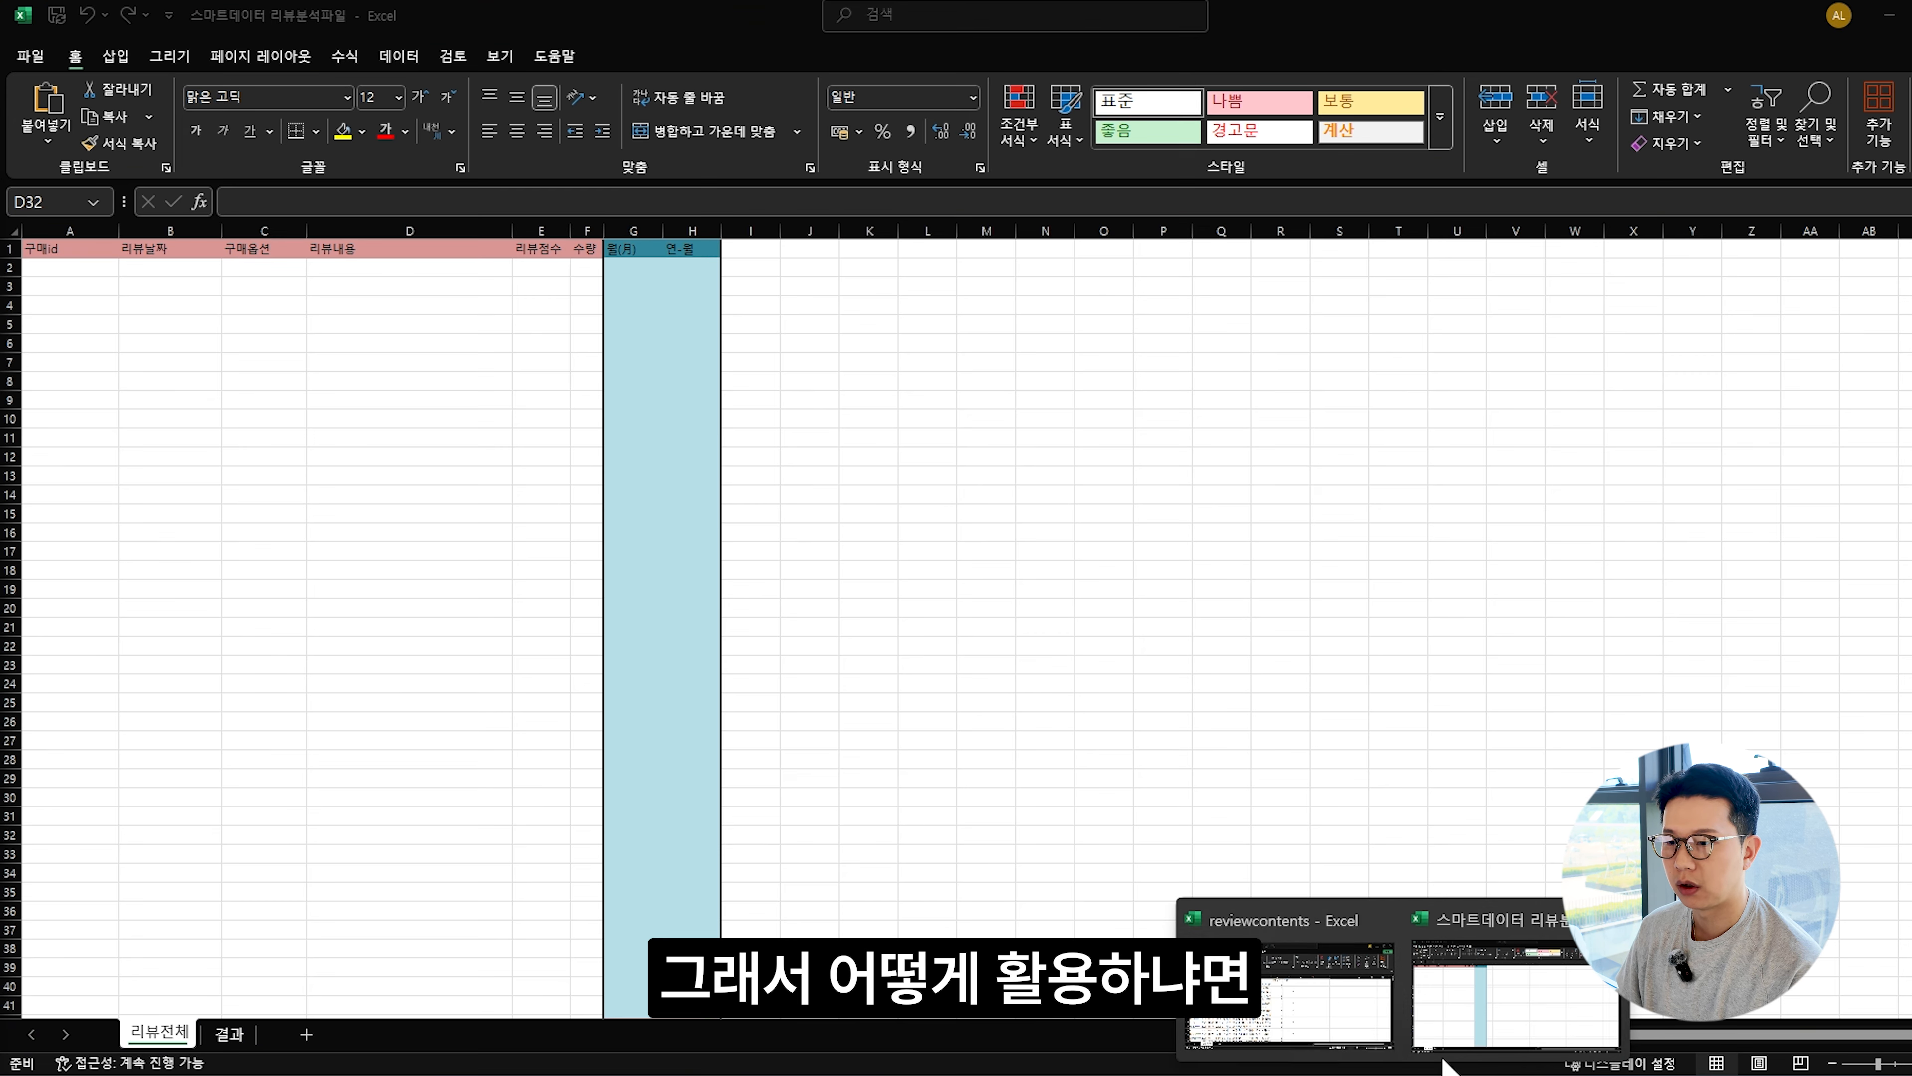
{"action": "left_click", "coordinate": [1349, 1024]}
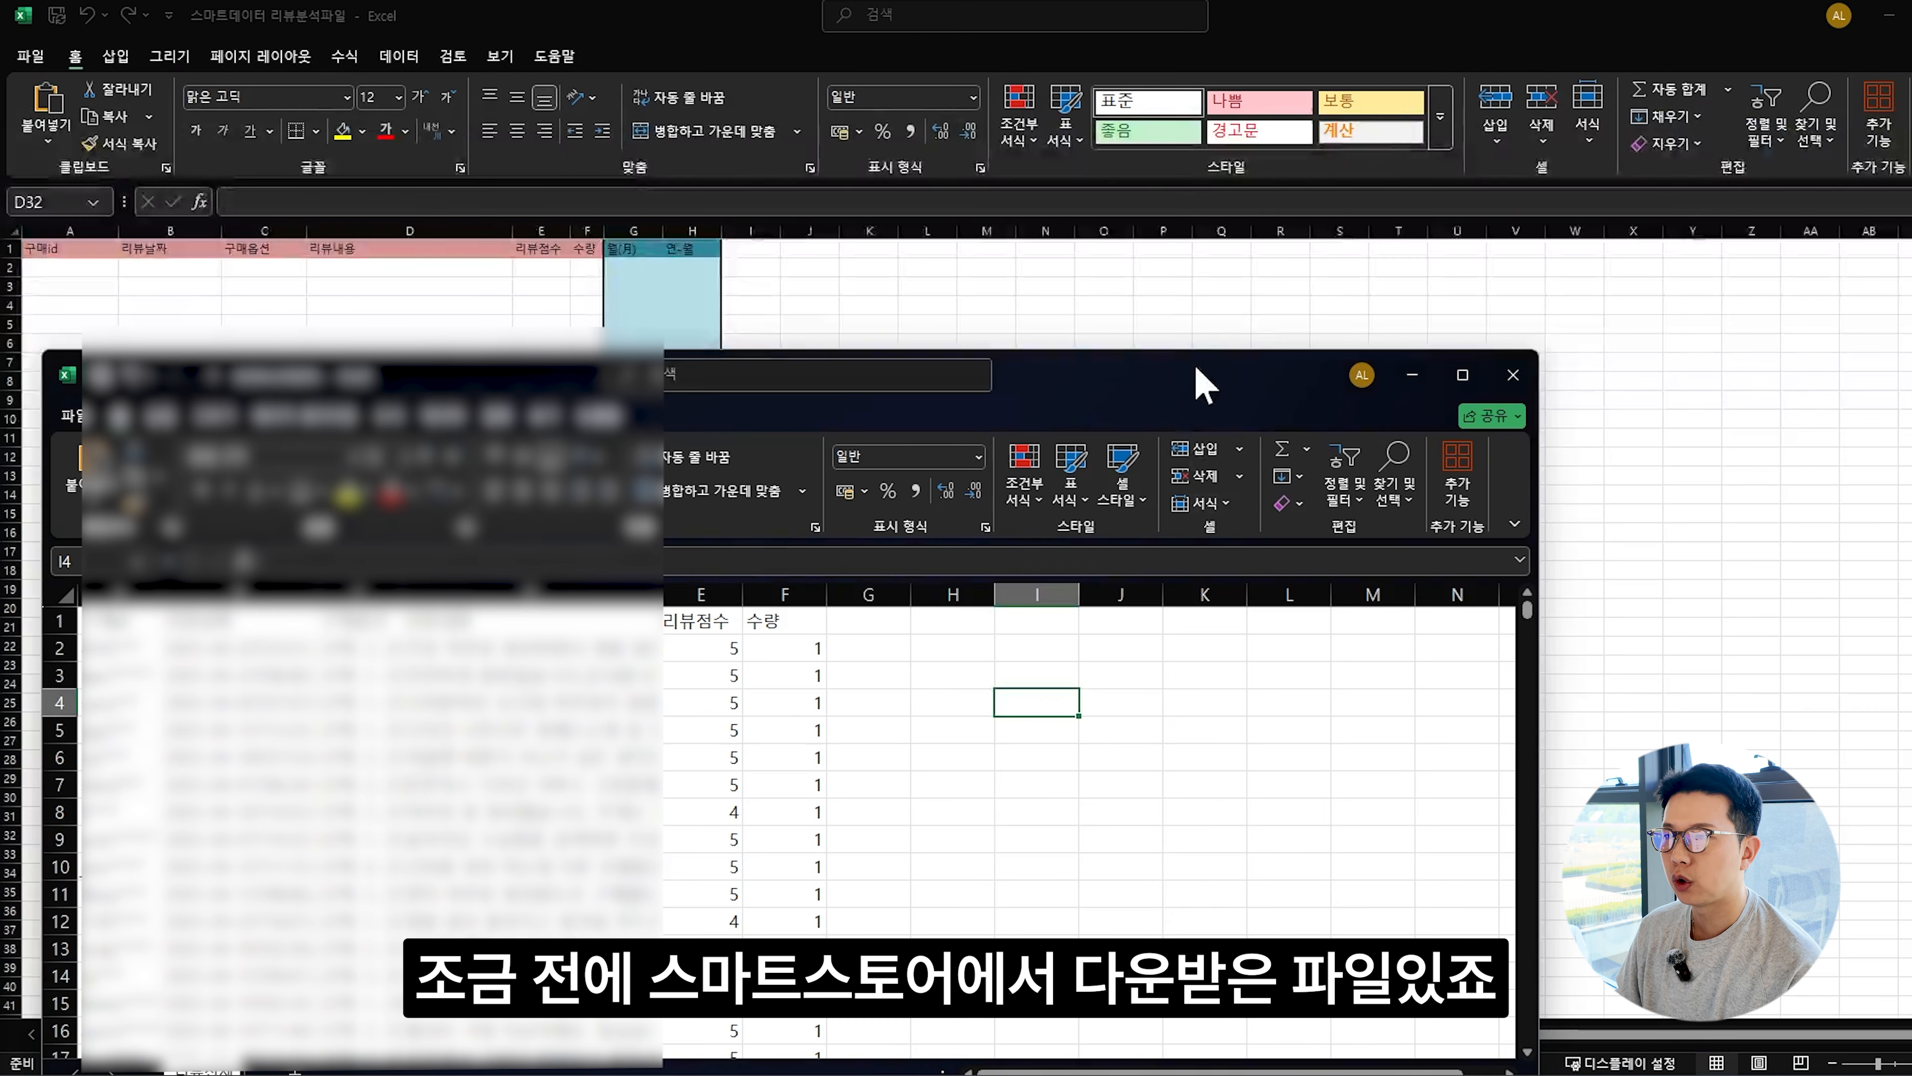
{"action": "double_click", "coordinate": [1205, 384]}
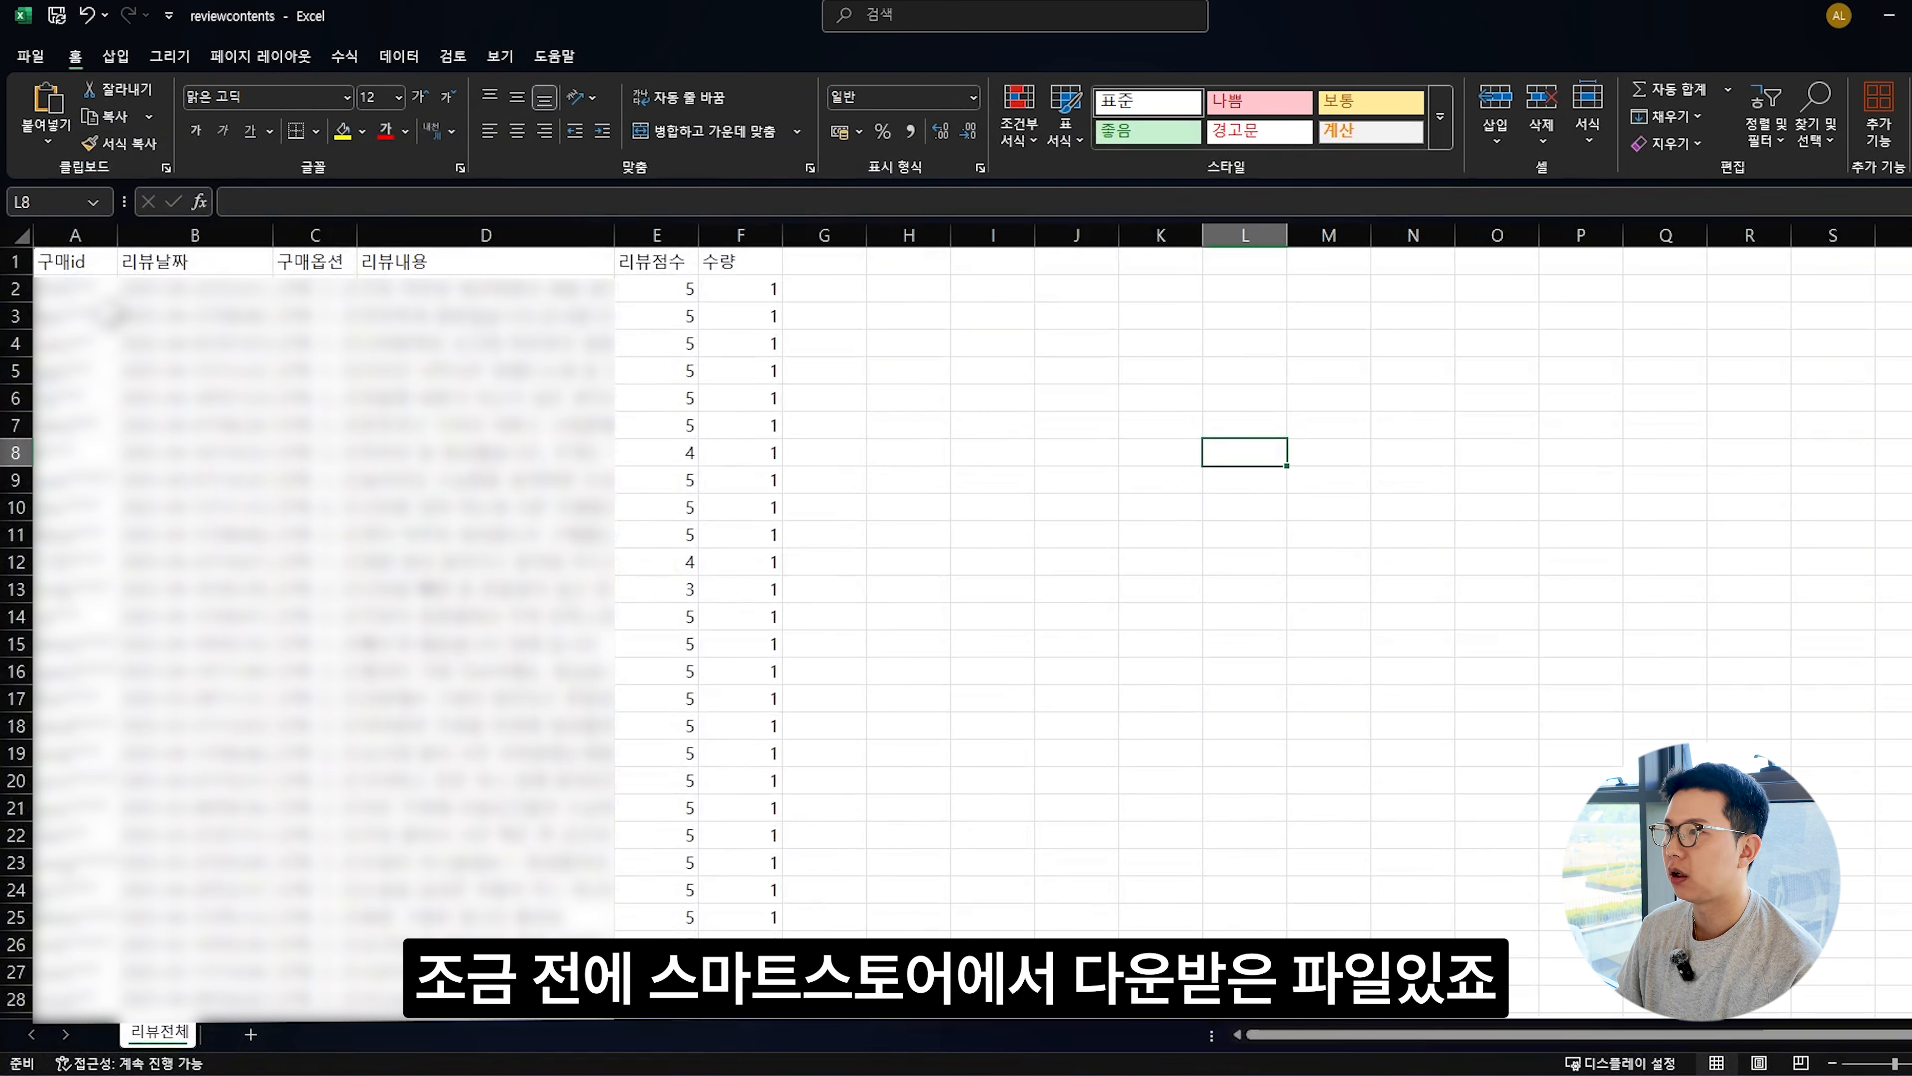
{"action": "left_click_drag", "start_coordinate": [86, 263], "coordinate": [751, 253]}
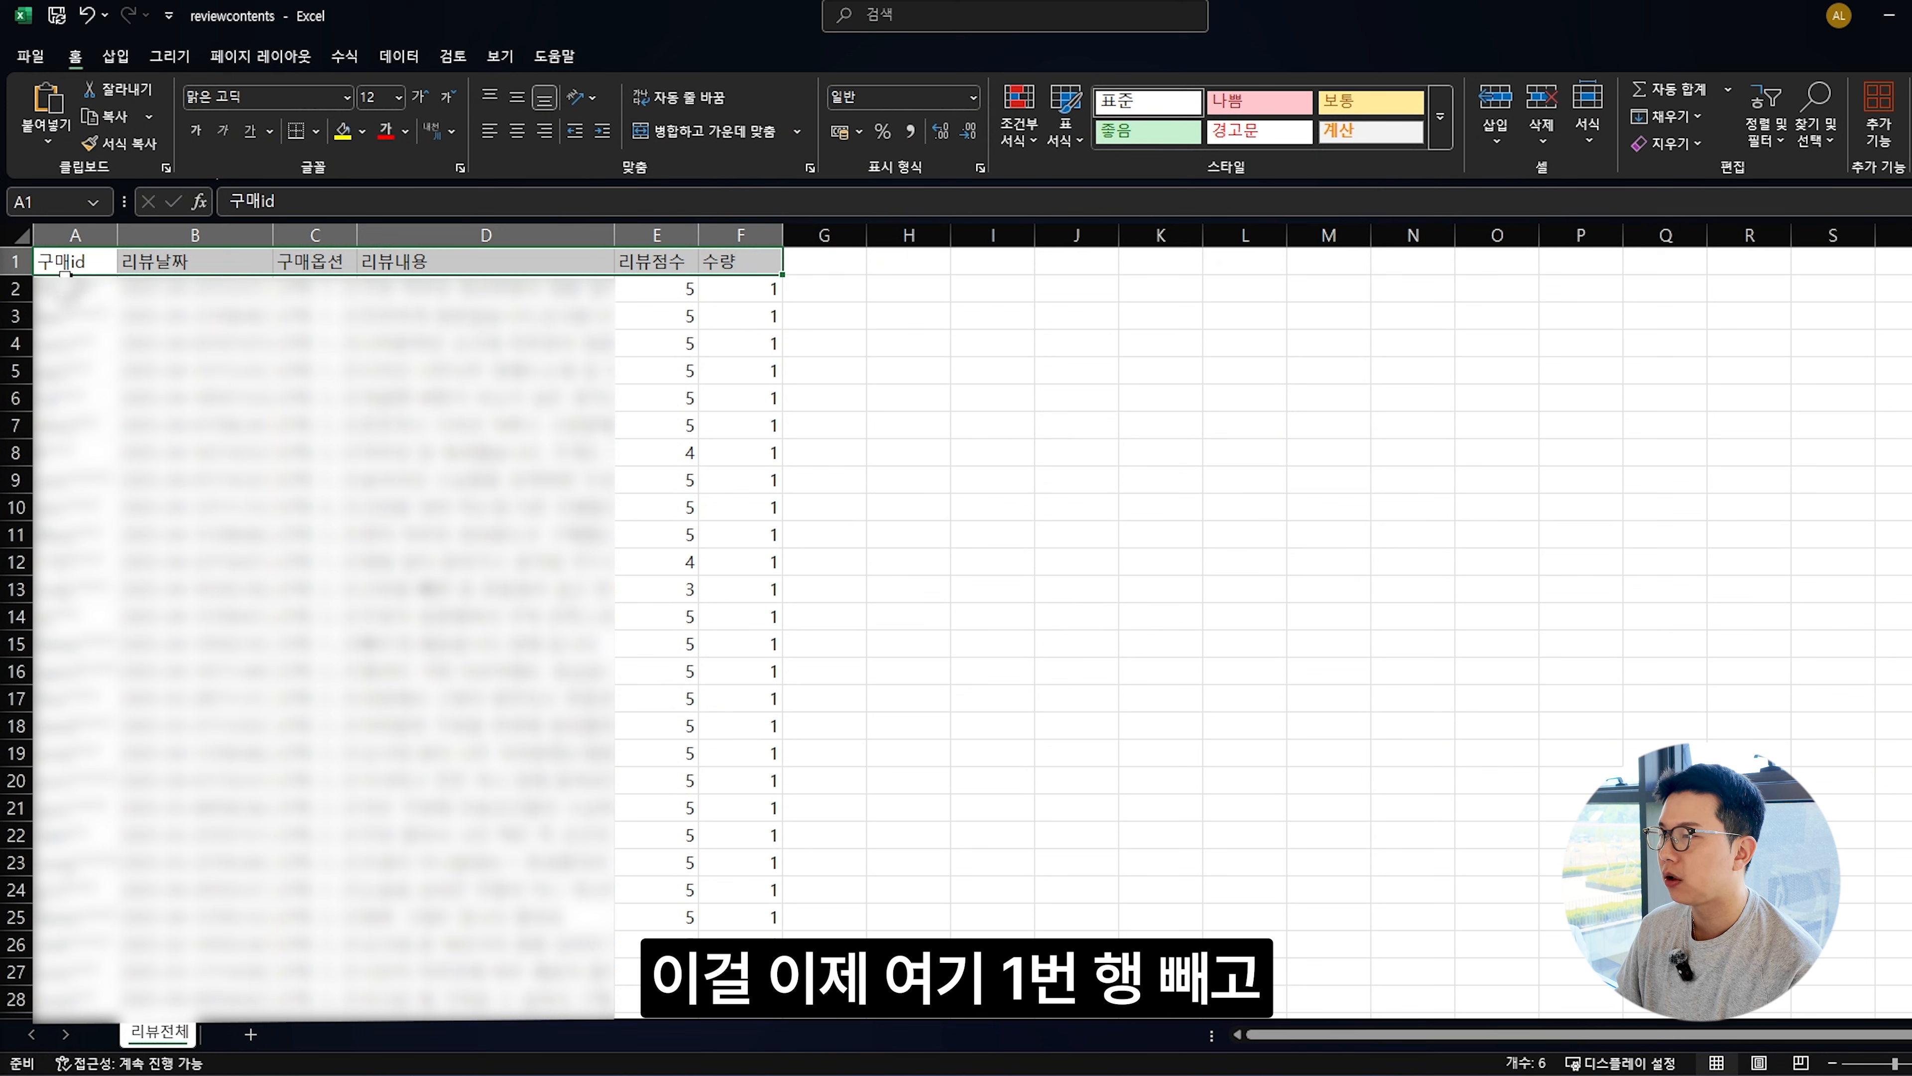
{"action": "left_click_drag", "start_coordinate": [73, 295], "coordinate": [715, 499]}
{"action": "key", "text": "ctrl+shift+Down"}
{"action": "key", "text": "ctrl+c"}
{"action": "left_click", "coordinate": [1242, 529]}
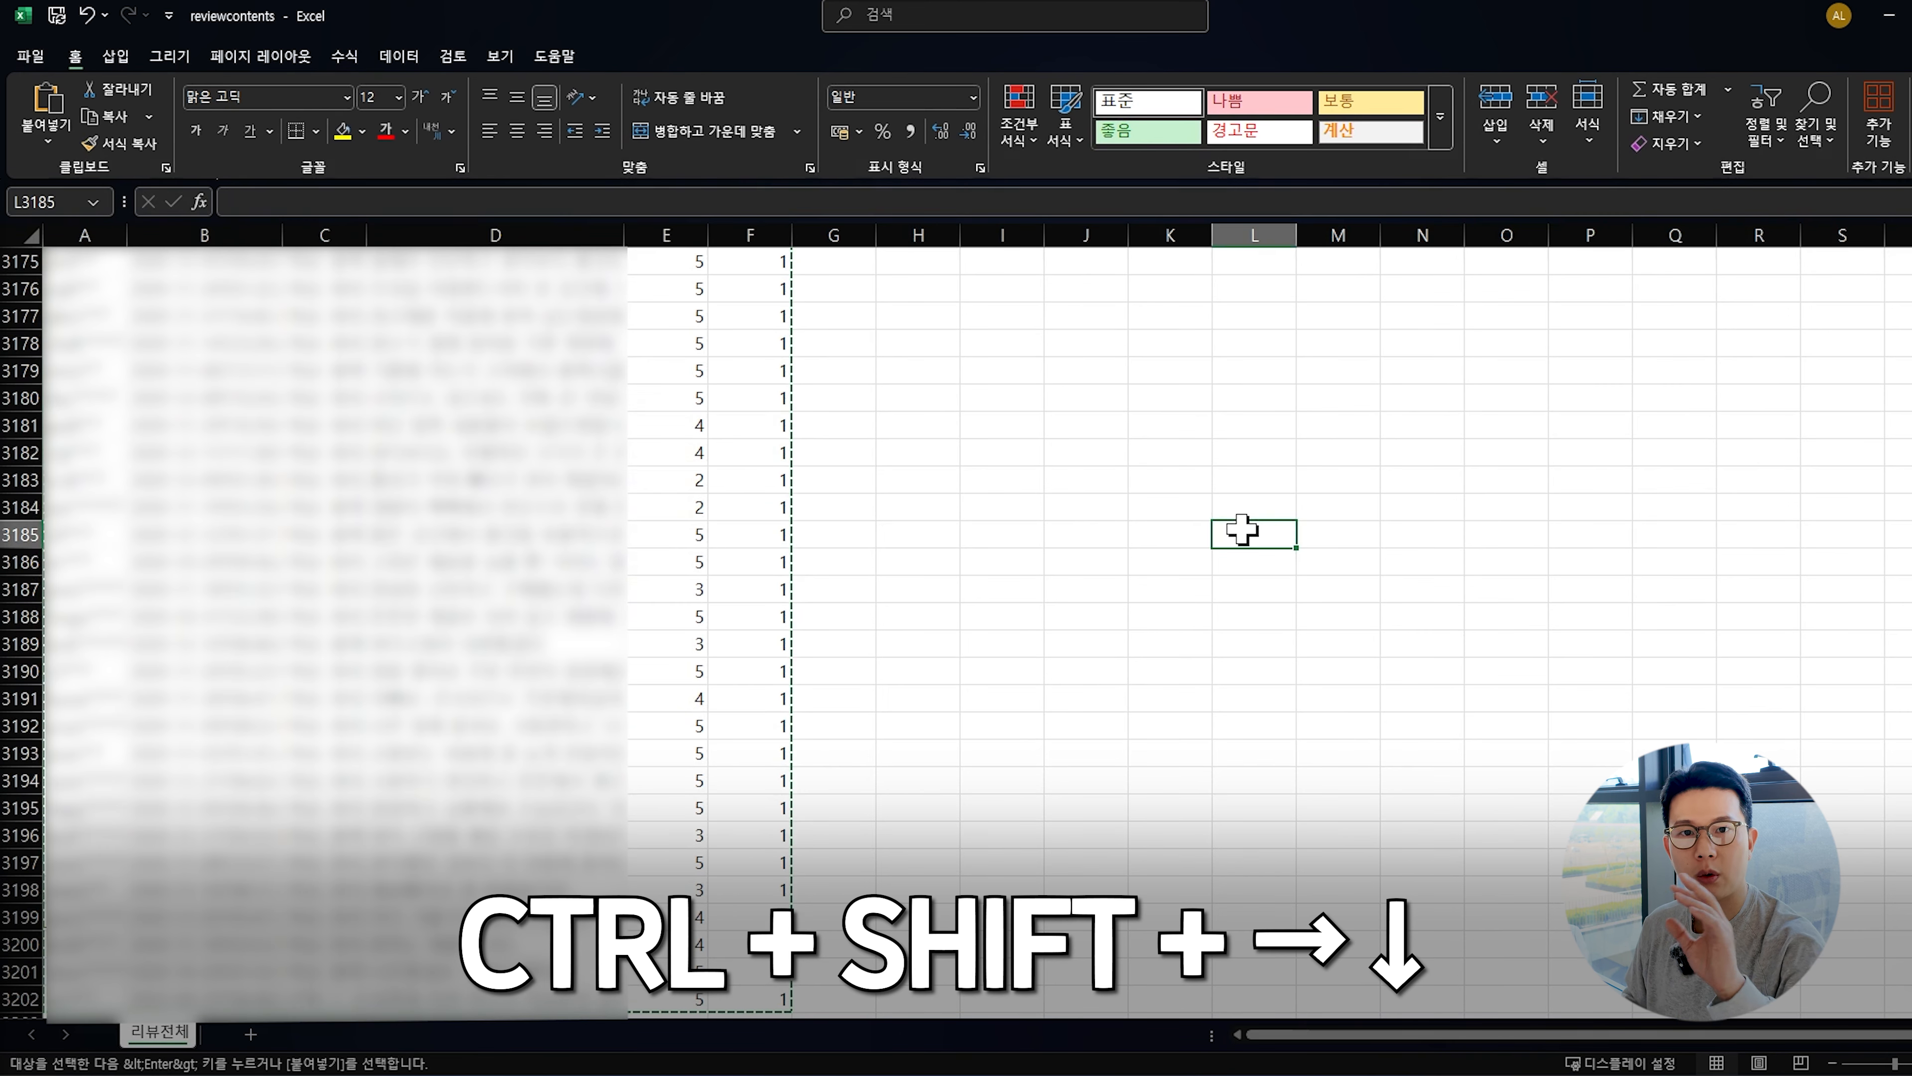
{"action": "scroll", "coordinate": [1242, 530], "scroll_direction": "up", "scroll_amount": 6}
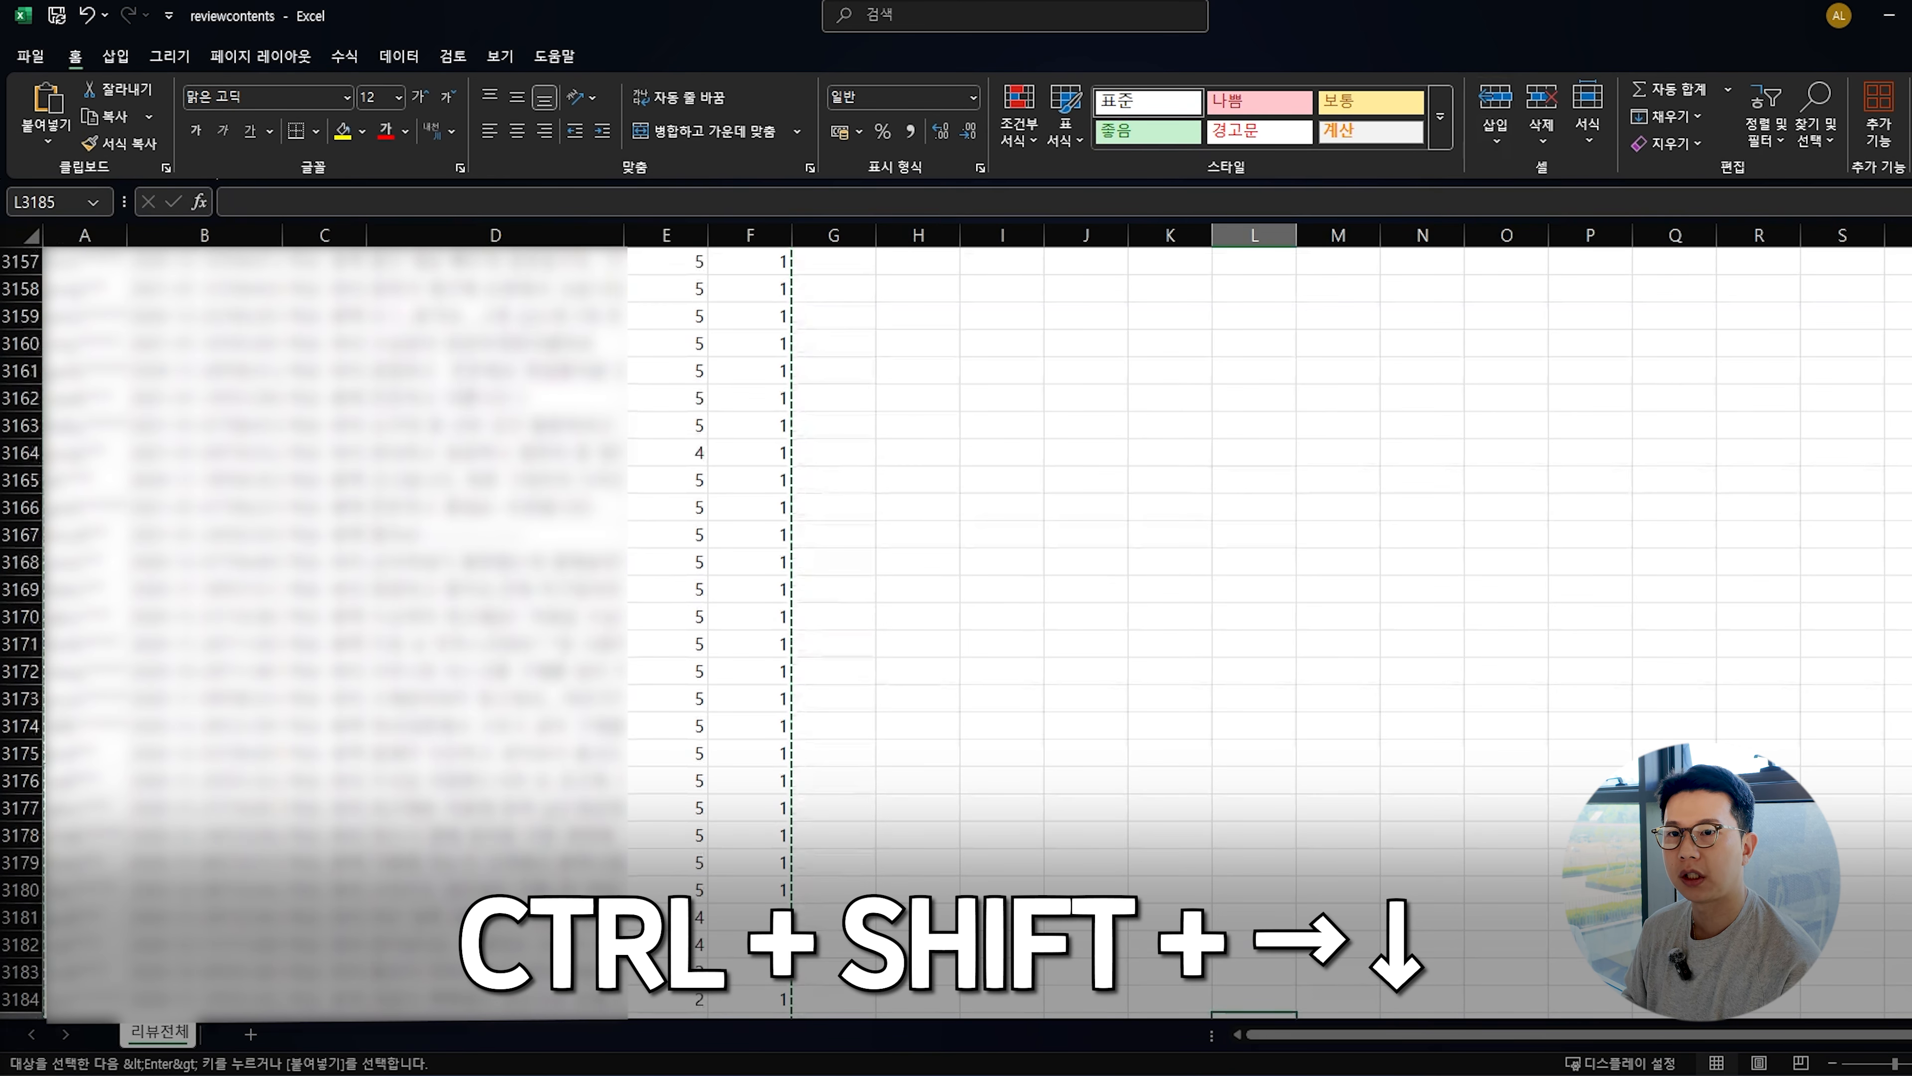
Paste the copied reviews into the analysis file's 리뷰전체 sheet starting at cell A2.
{"action": "left_click", "coordinate": [1886, 14]}
{"action": "left_click", "coordinate": [67, 268]}
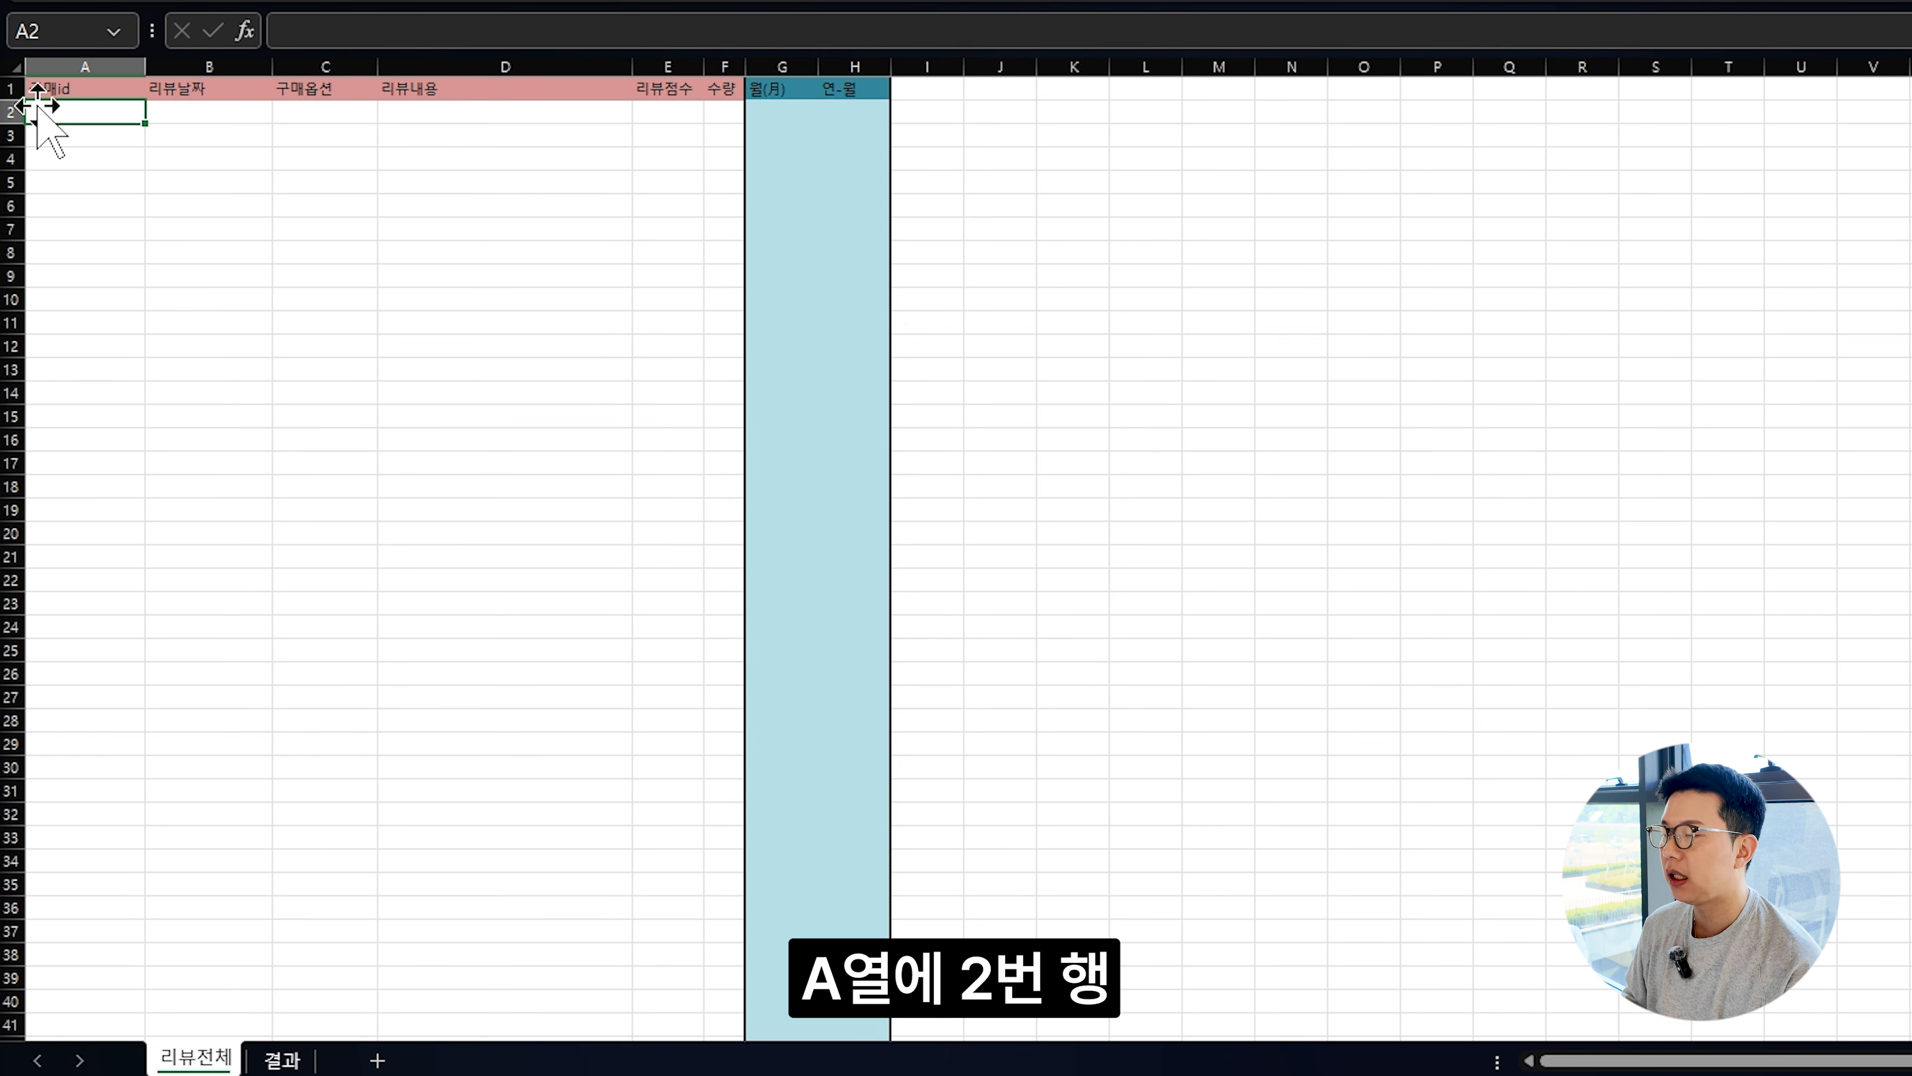
{"action": "key", "text": "ctrl+v"}
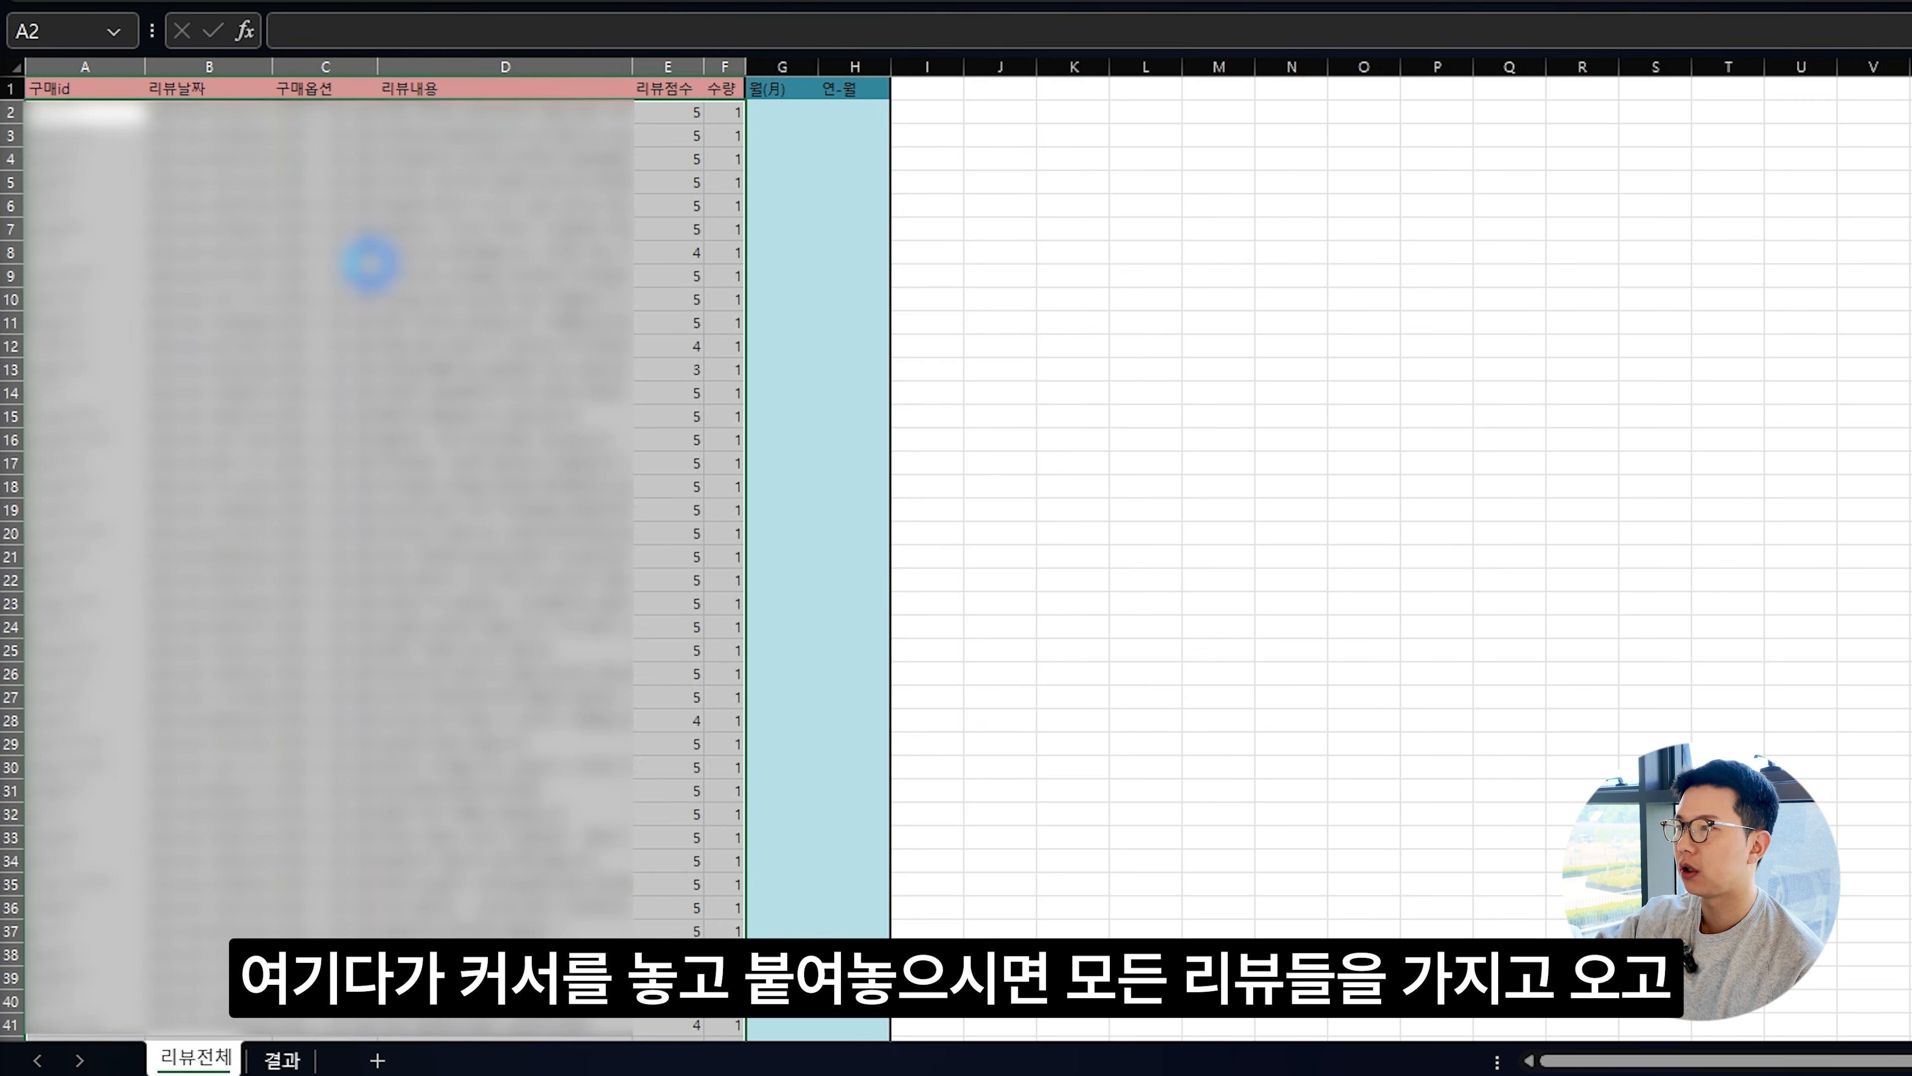
Compare the pasted review dates with the values extracted in the 월(月) and 연-월 columns.
{"action": "left_click_drag", "start_coordinate": [118, 132], "coordinate": [638, 445]}
{"action": "left_click_drag", "start_coordinate": [229, 135], "coordinate": [226, 205]}
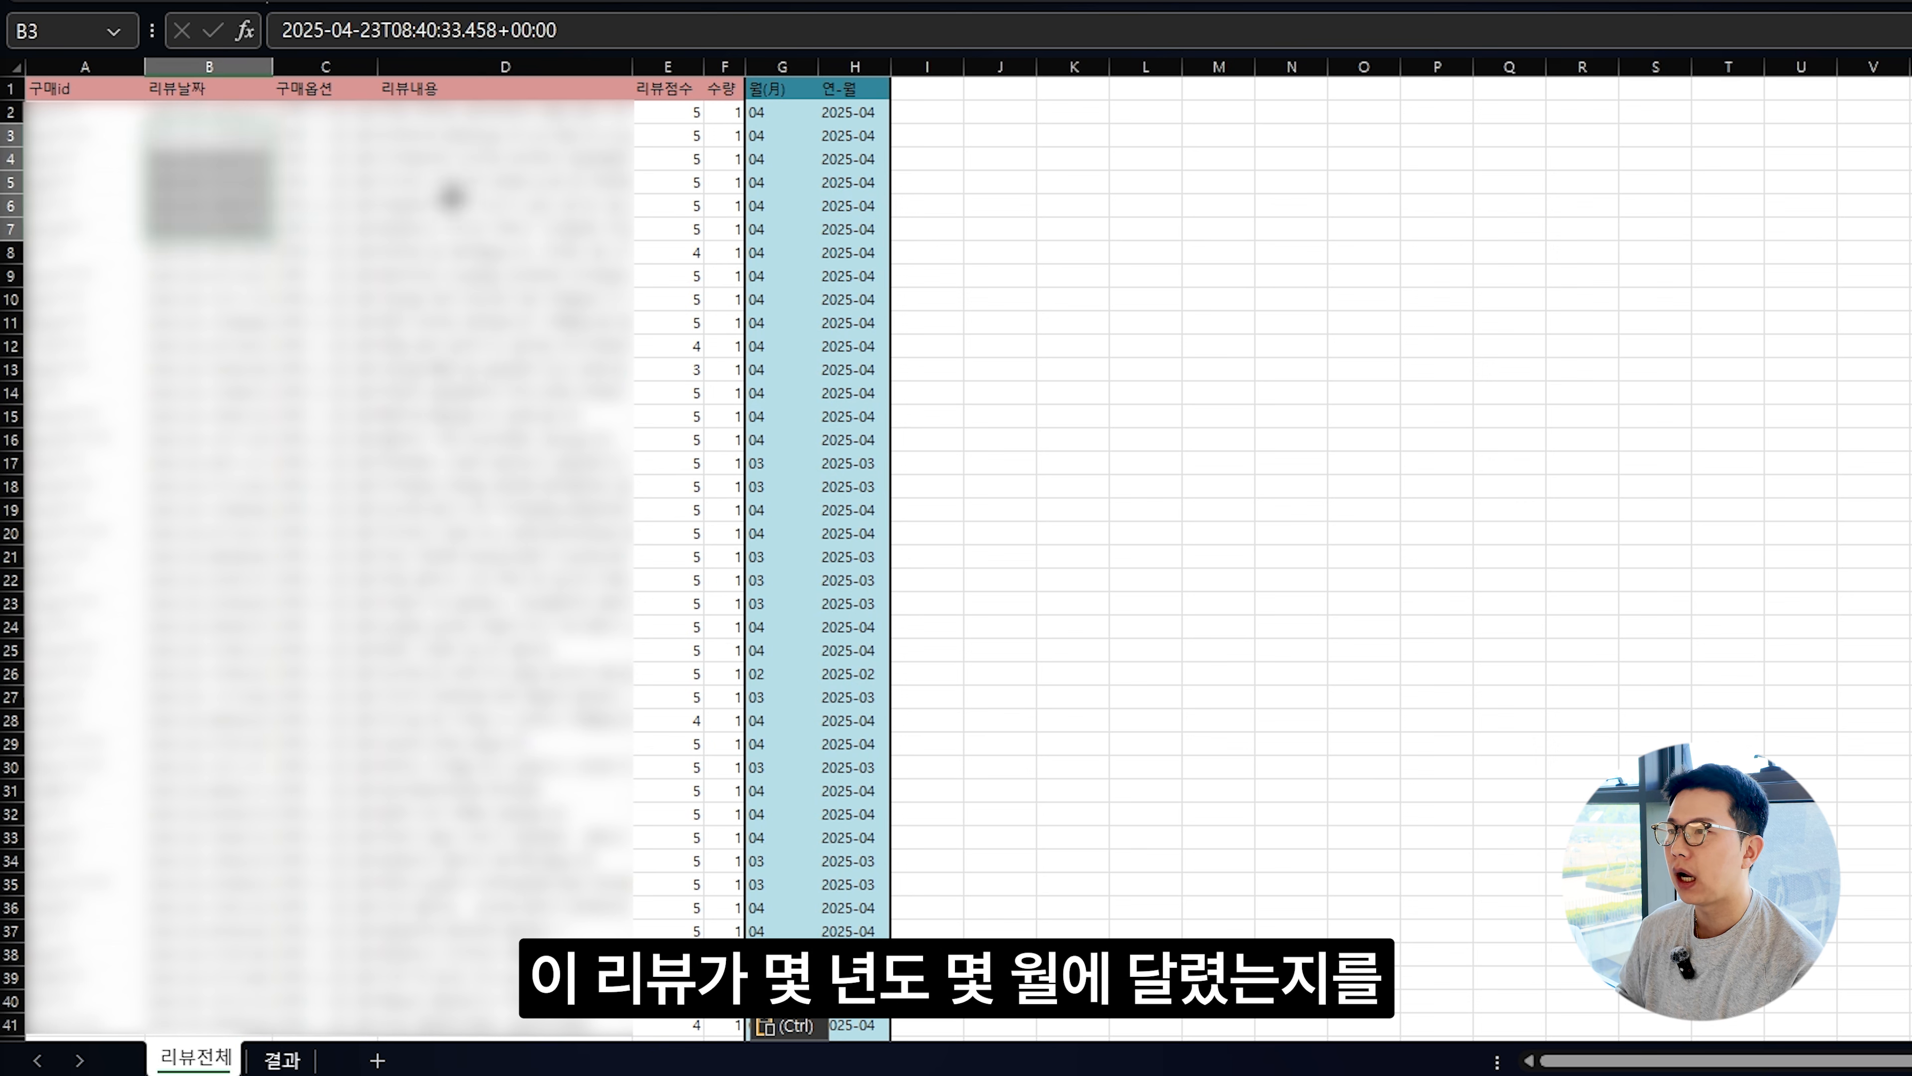
{"action": "left_click_drag", "start_coordinate": [776, 135], "coordinate": [776, 206]}
{"action": "left_click_drag", "start_coordinate": [849, 135], "coordinate": [853, 200]}
{"action": "left_click", "coordinate": [1053, 223]}
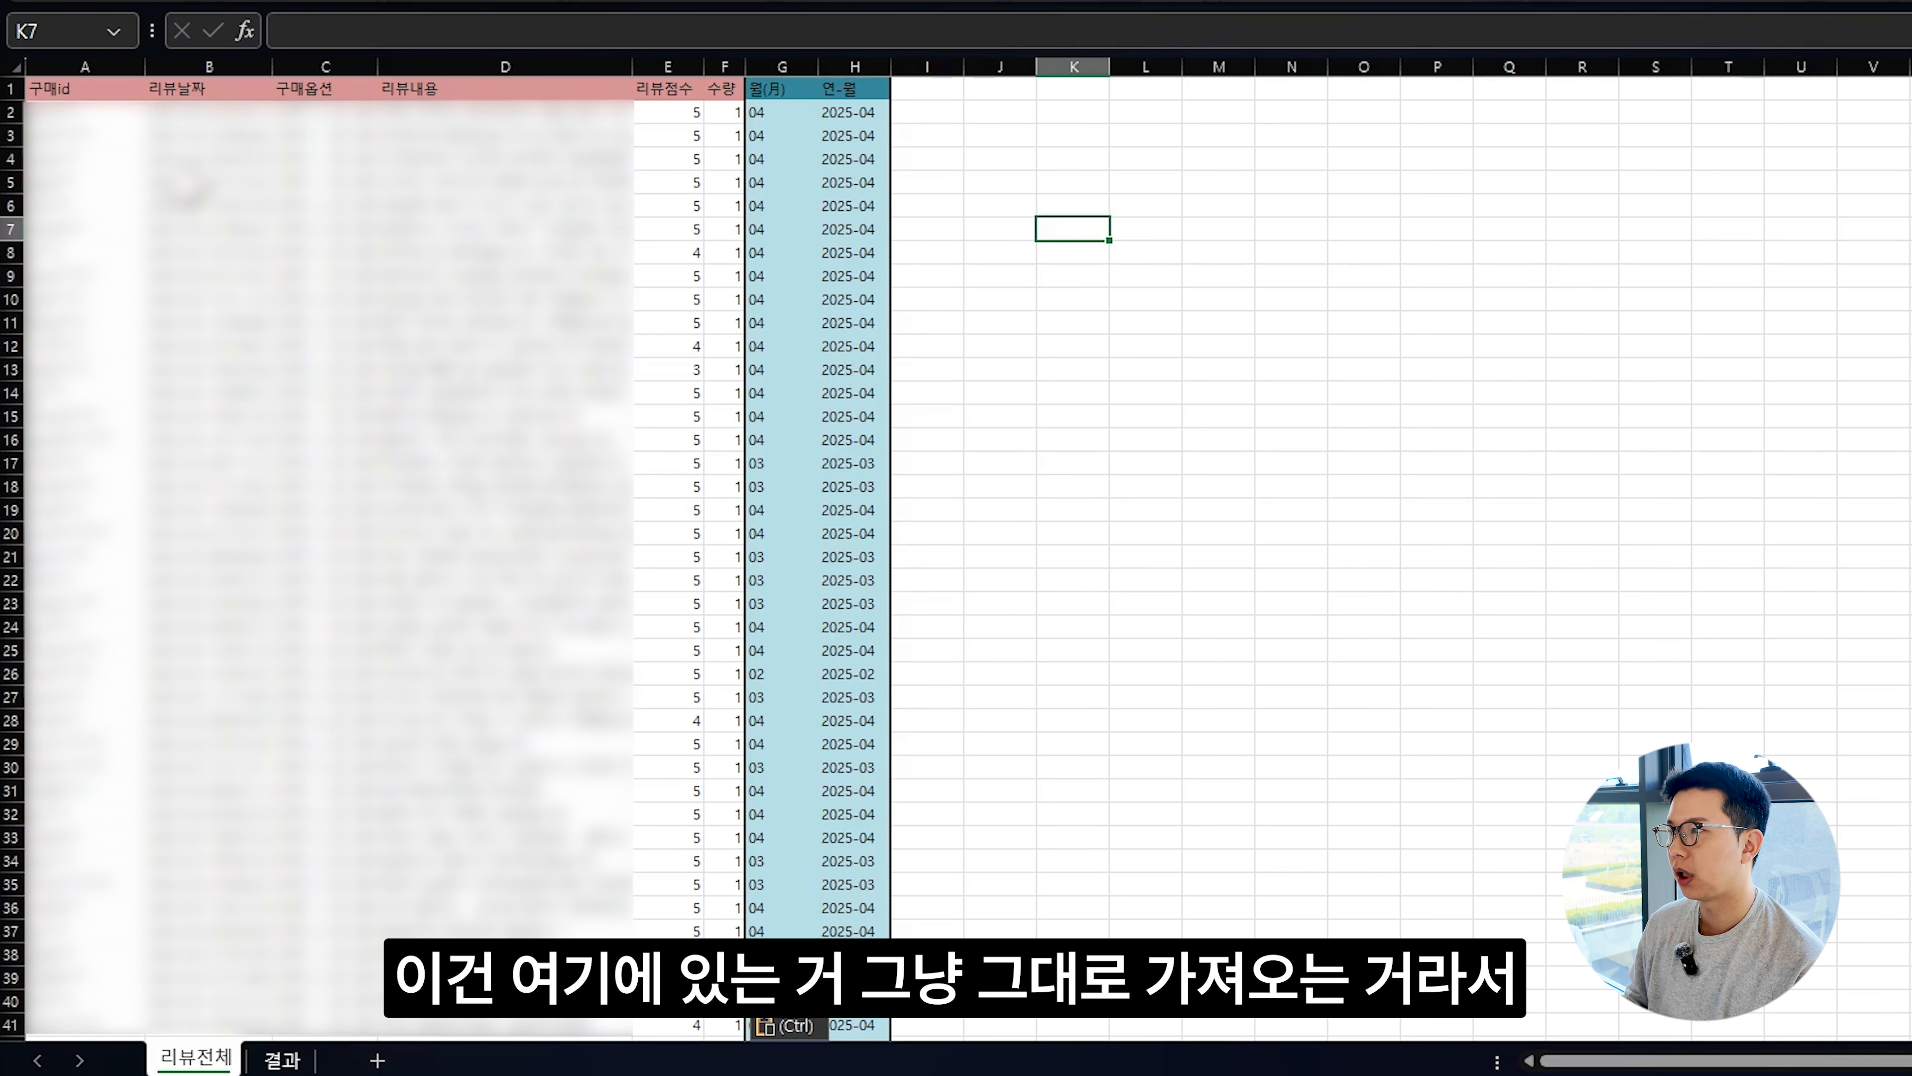
{"action": "left_click_drag", "start_coordinate": [209, 112], "coordinate": [201, 392]}
{"action": "left_click", "coordinate": [1280, 393]}
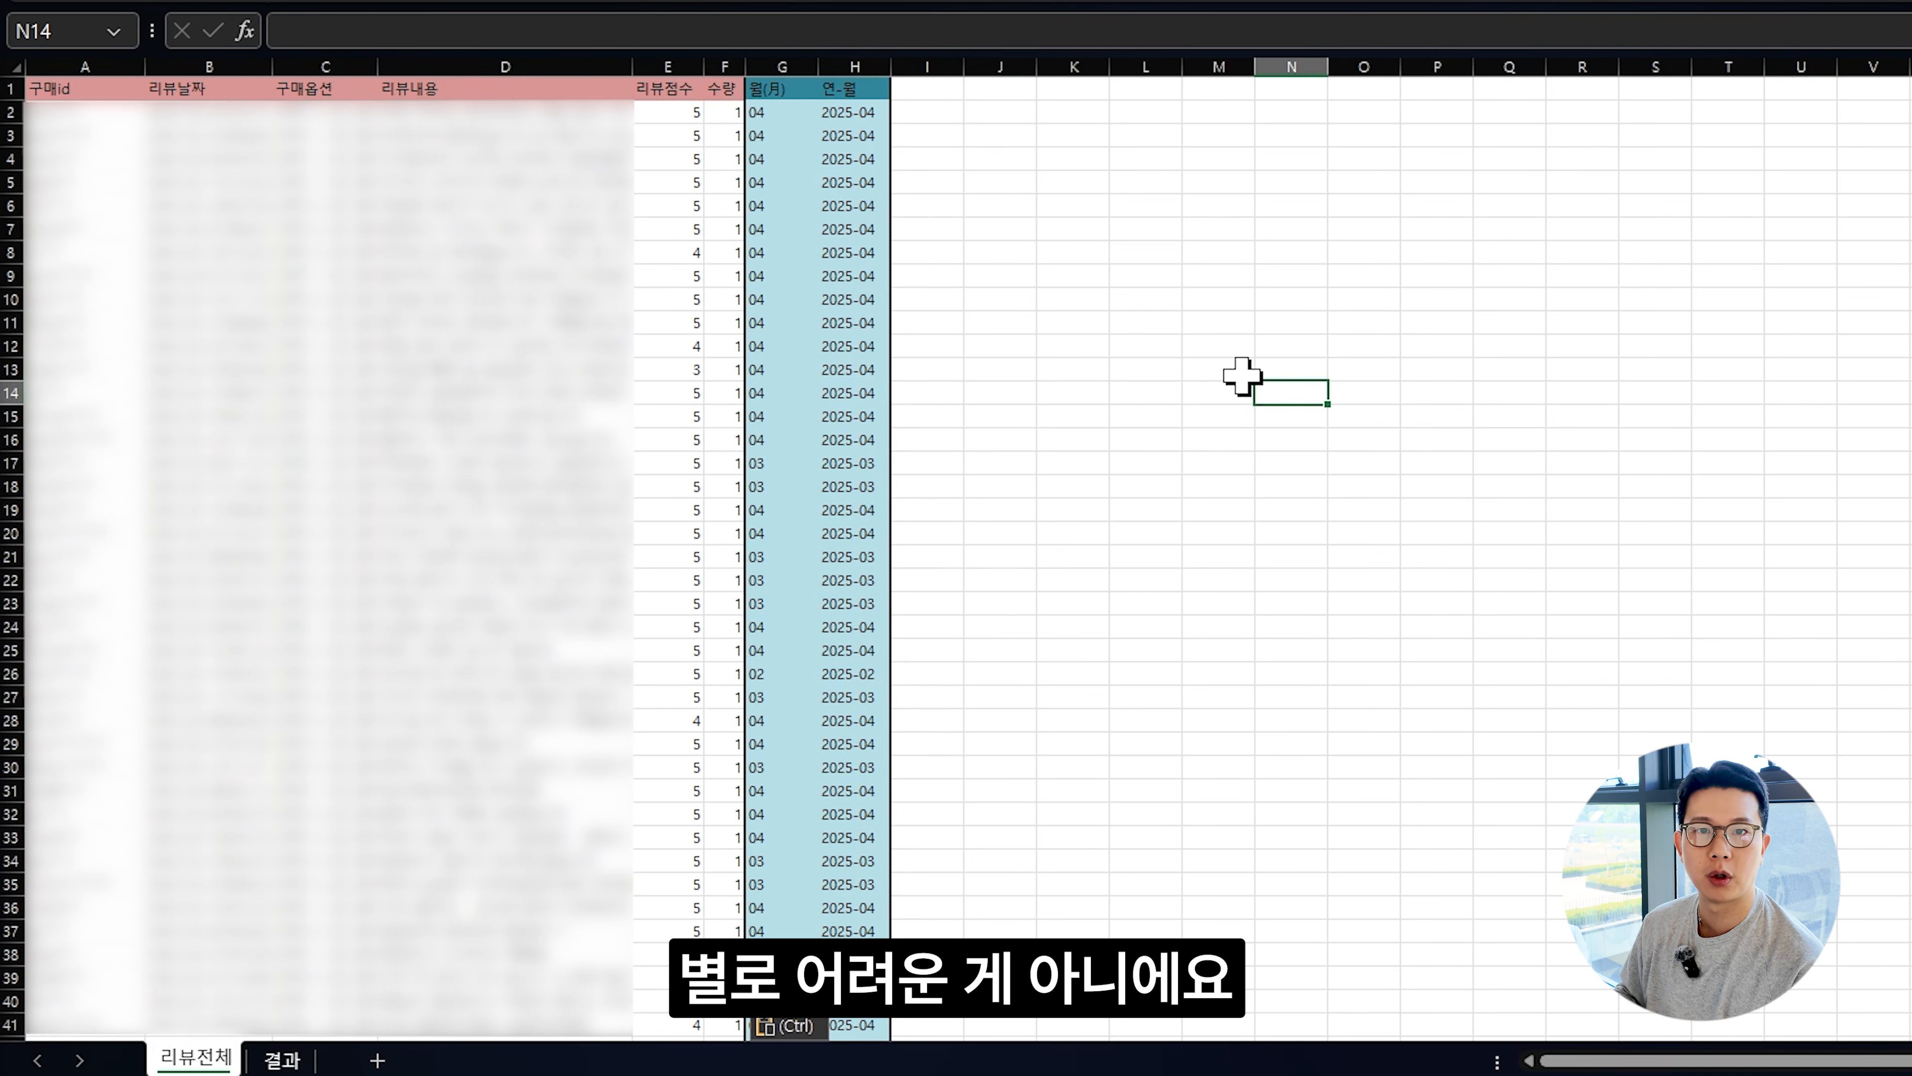
{"action": "left_click", "coordinate": [1073, 415]}
Check the pasted reviews on the 리뷰전체 sheet against the tables on the 결과 sheet.
{"action": "left_click", "coordinate": [282, 1059]}
{"action": "left_click", "coordinate": [519, 780]}
{"action": "left_click", "coordinate": [195, 1059]}
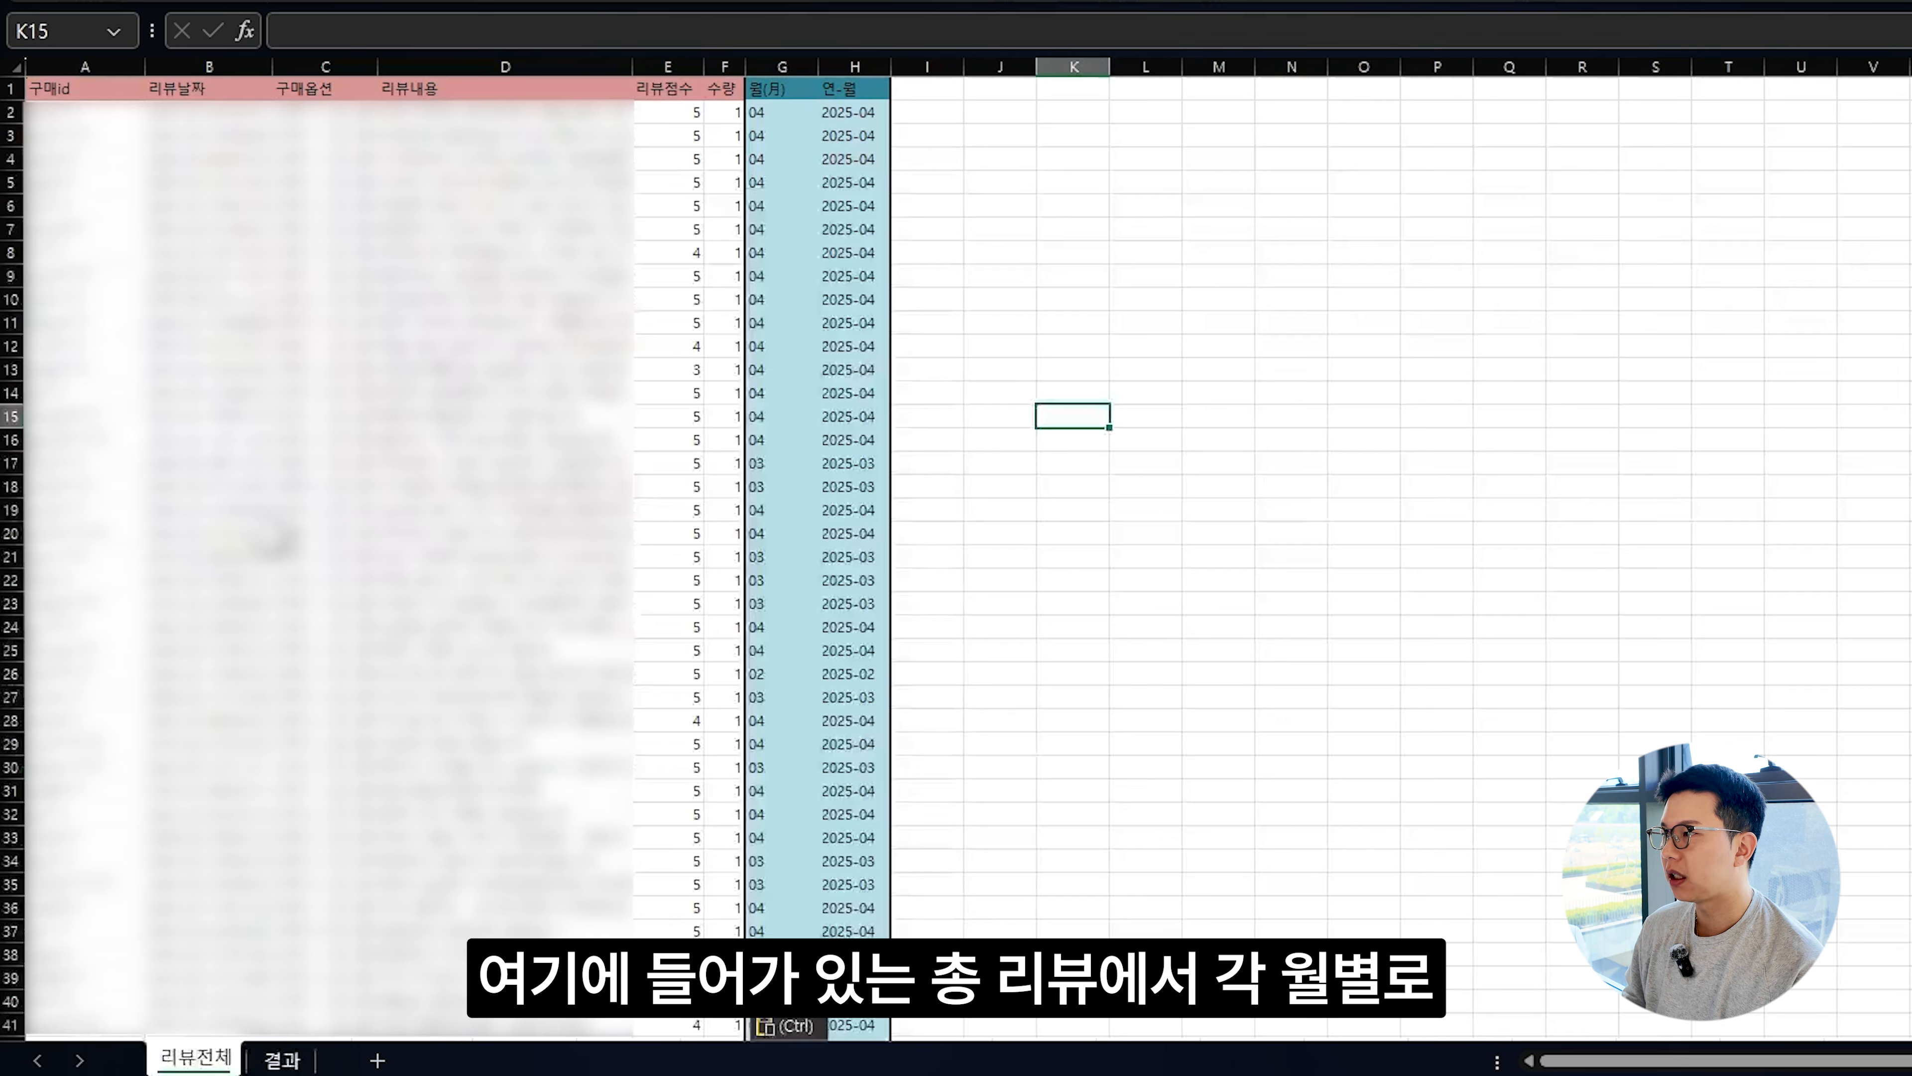
{"action": "left_click_drag", "start_coordinate": [256, 229], "coordinate": [324, 674]}
{"action": "left_click", "coordinate": [282, 1060]}
{"action": "left_click", "coordinate": [734, 606]}
Examine the 리뷰수 values for months 1 to 12 on the 결과 sheet for seasonality.
{"action": "left_click_drag", "start_coordinate": [92, 138], "coordinate": [106, 513]}
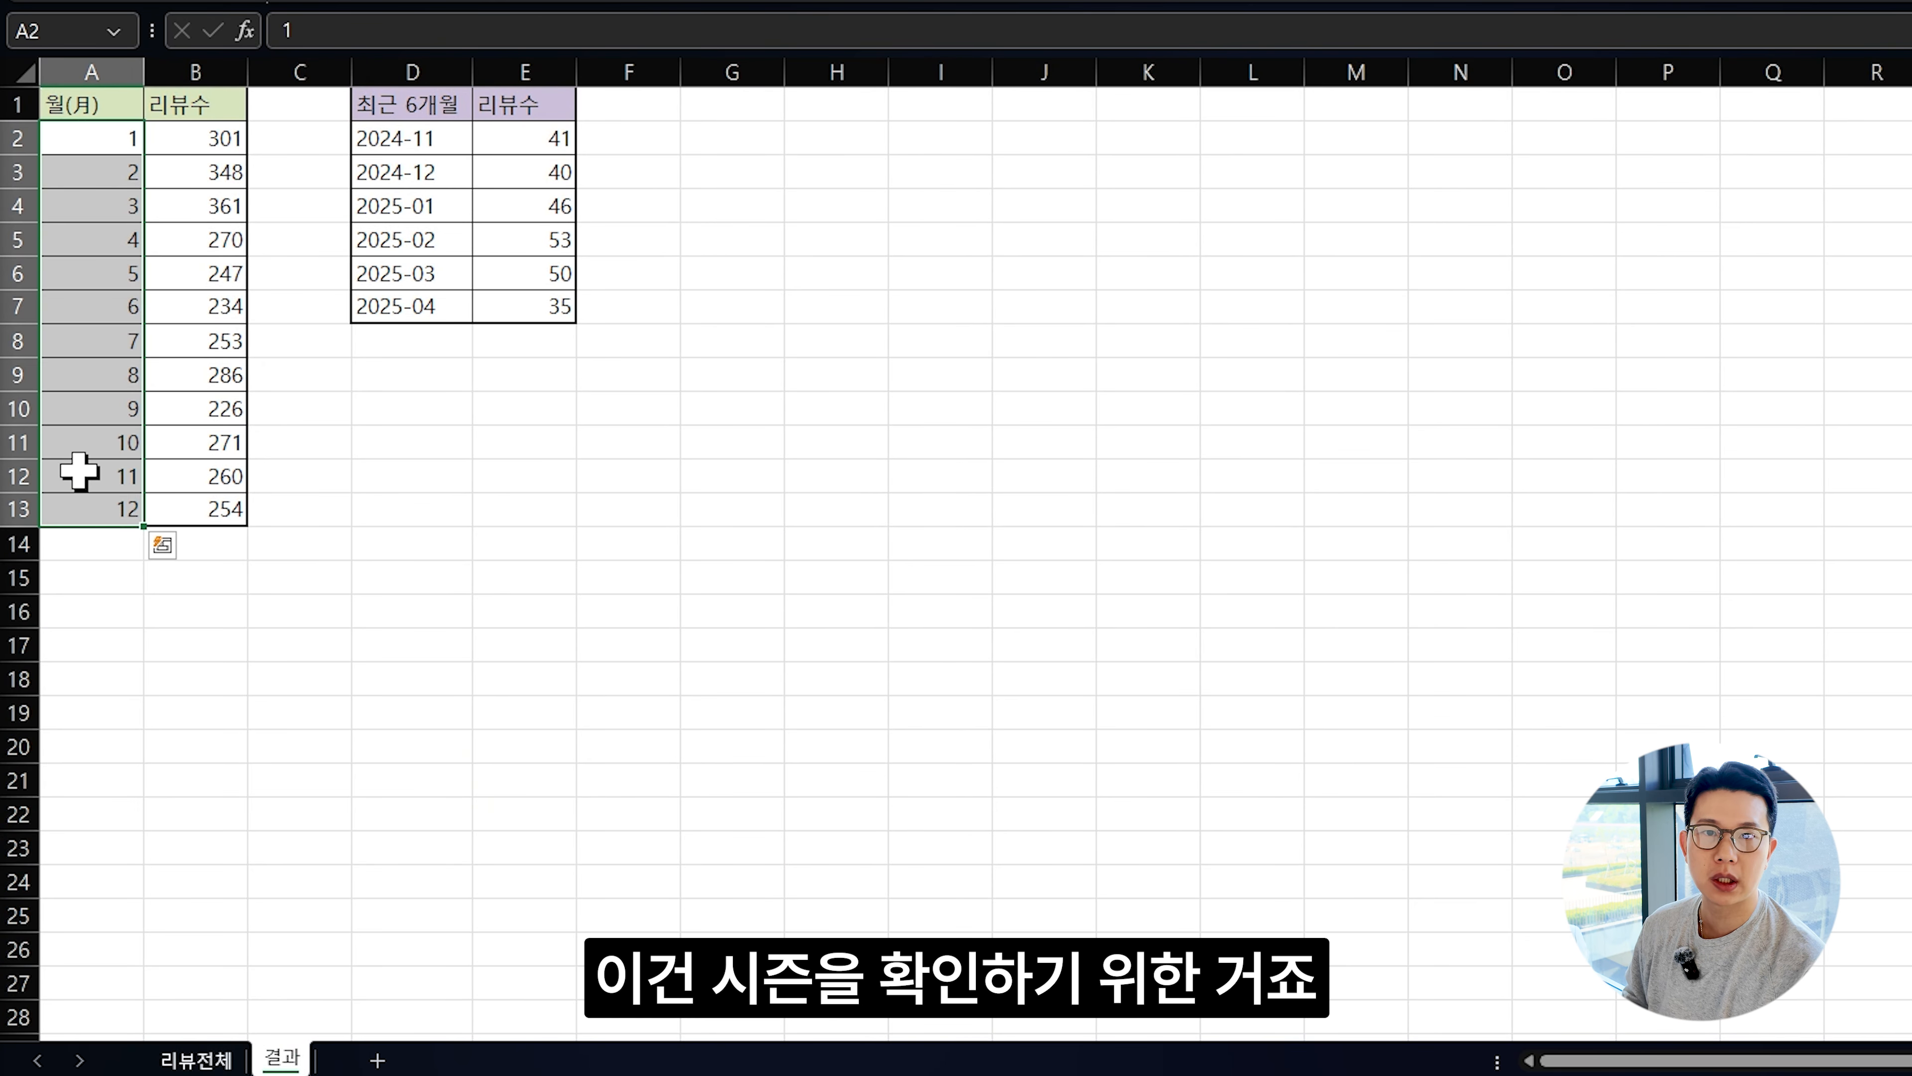
{"action": "left_click", "coordinate": [300, 645]}
{"action": "left_click_drag", "start_coordinate": [226, 137], "coordinate": [230, 513]}
{"action": "left_click", "coordinate": [303, 483]}
{"action": "left_click", "coordinate": [184, 147]}
{"action": "left_click_drag", "start_coordinate": [186, 178], "coordinate": [222, 513]}
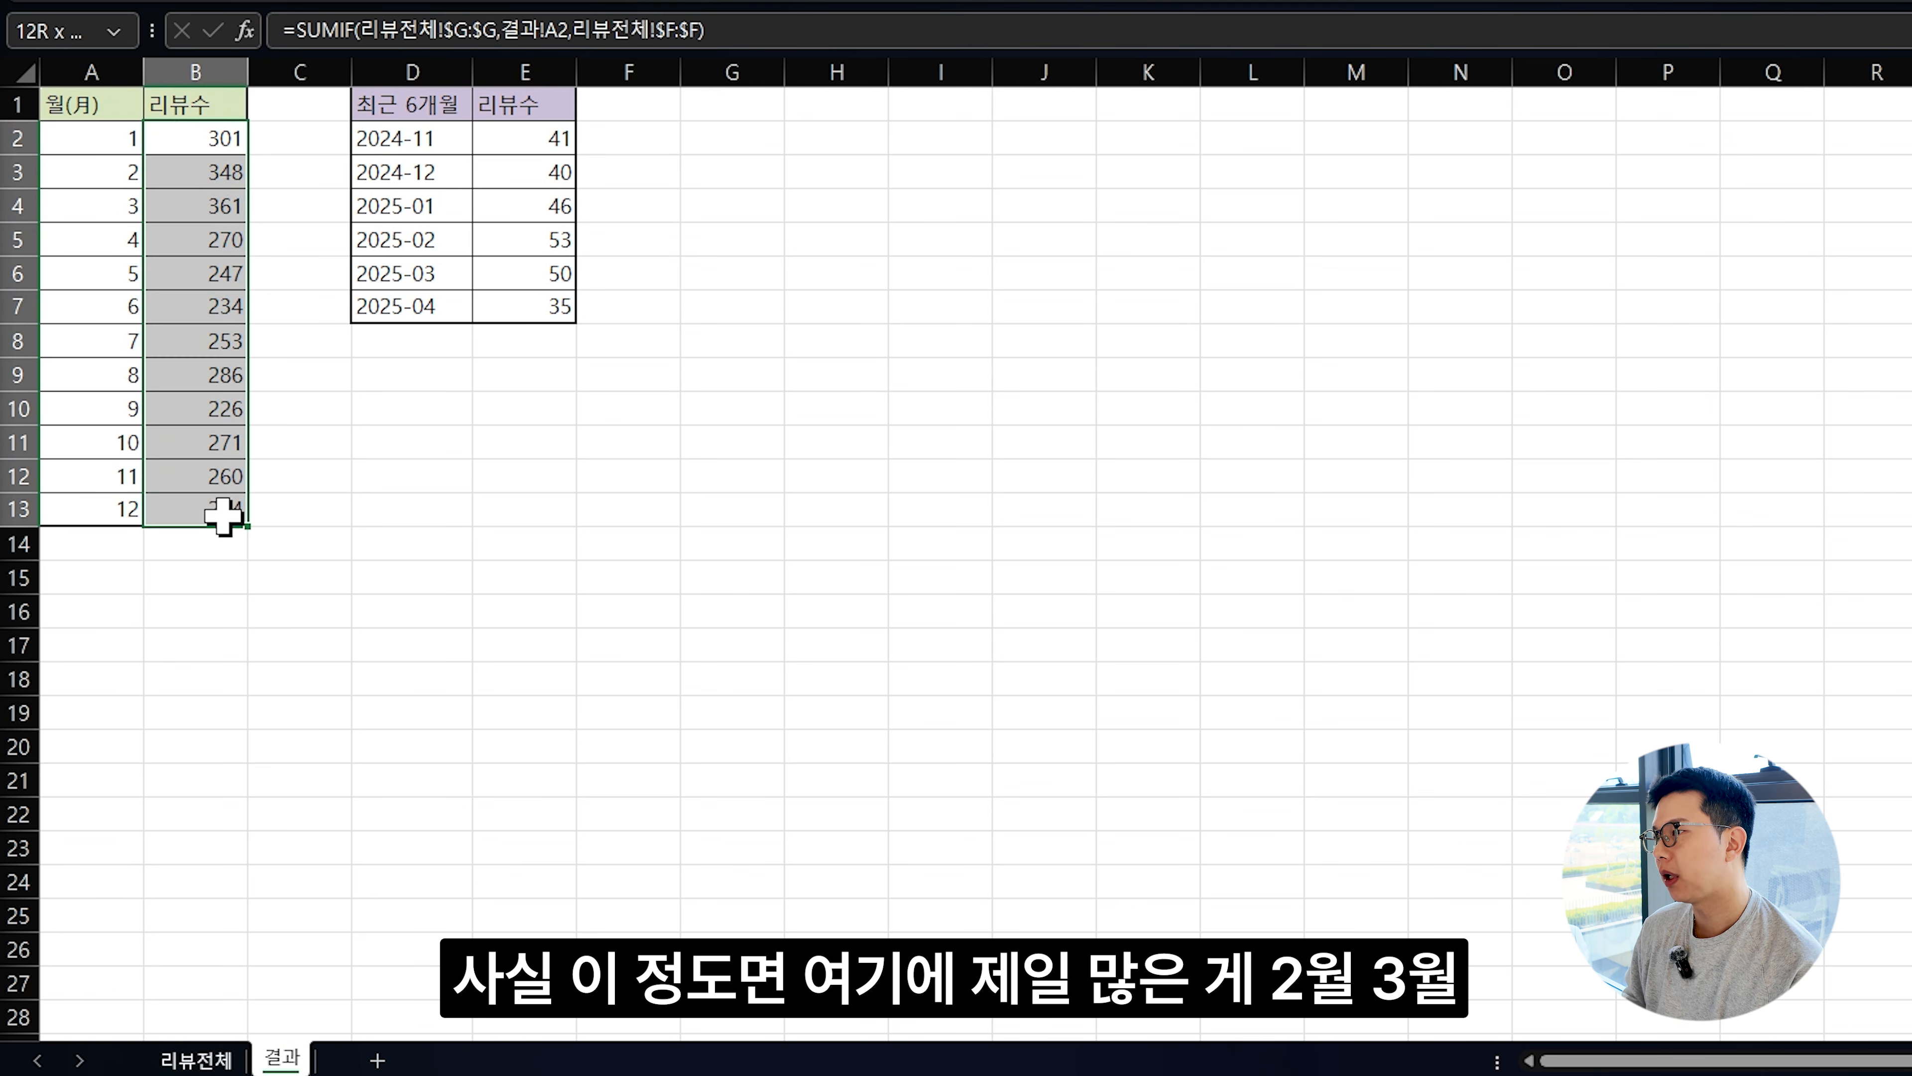
Compare the February and March review counts with the distribution over the whole year.
{"action": "left_click_drag", "start_coordinate": [226, 171], "coordinate": [226, 204]}
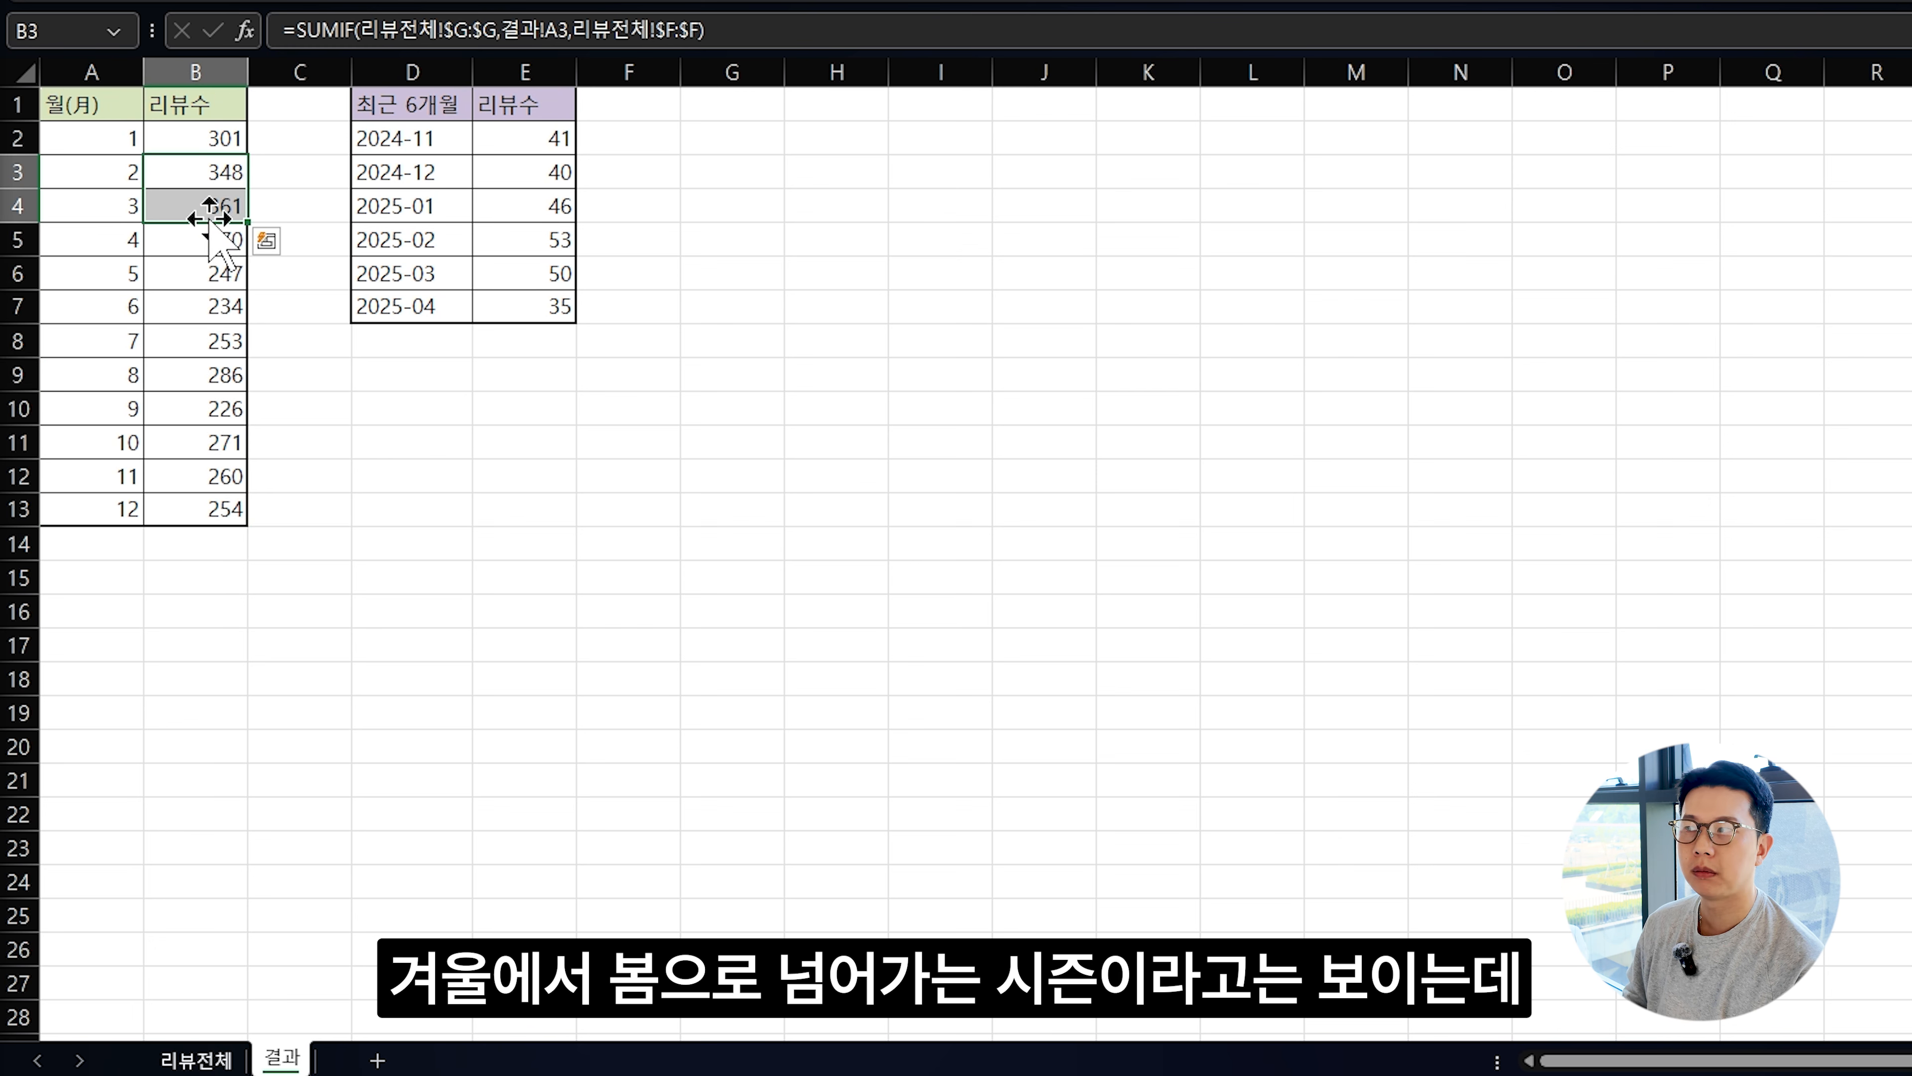
{"action": "left_click", "coordinate": [268, 197]}
{"action": "left_click_drag", "start_coordinate": [200, 141], "coordinate": [175, 512]}
{"action": "left_click", "coordinate": [381, 481]}
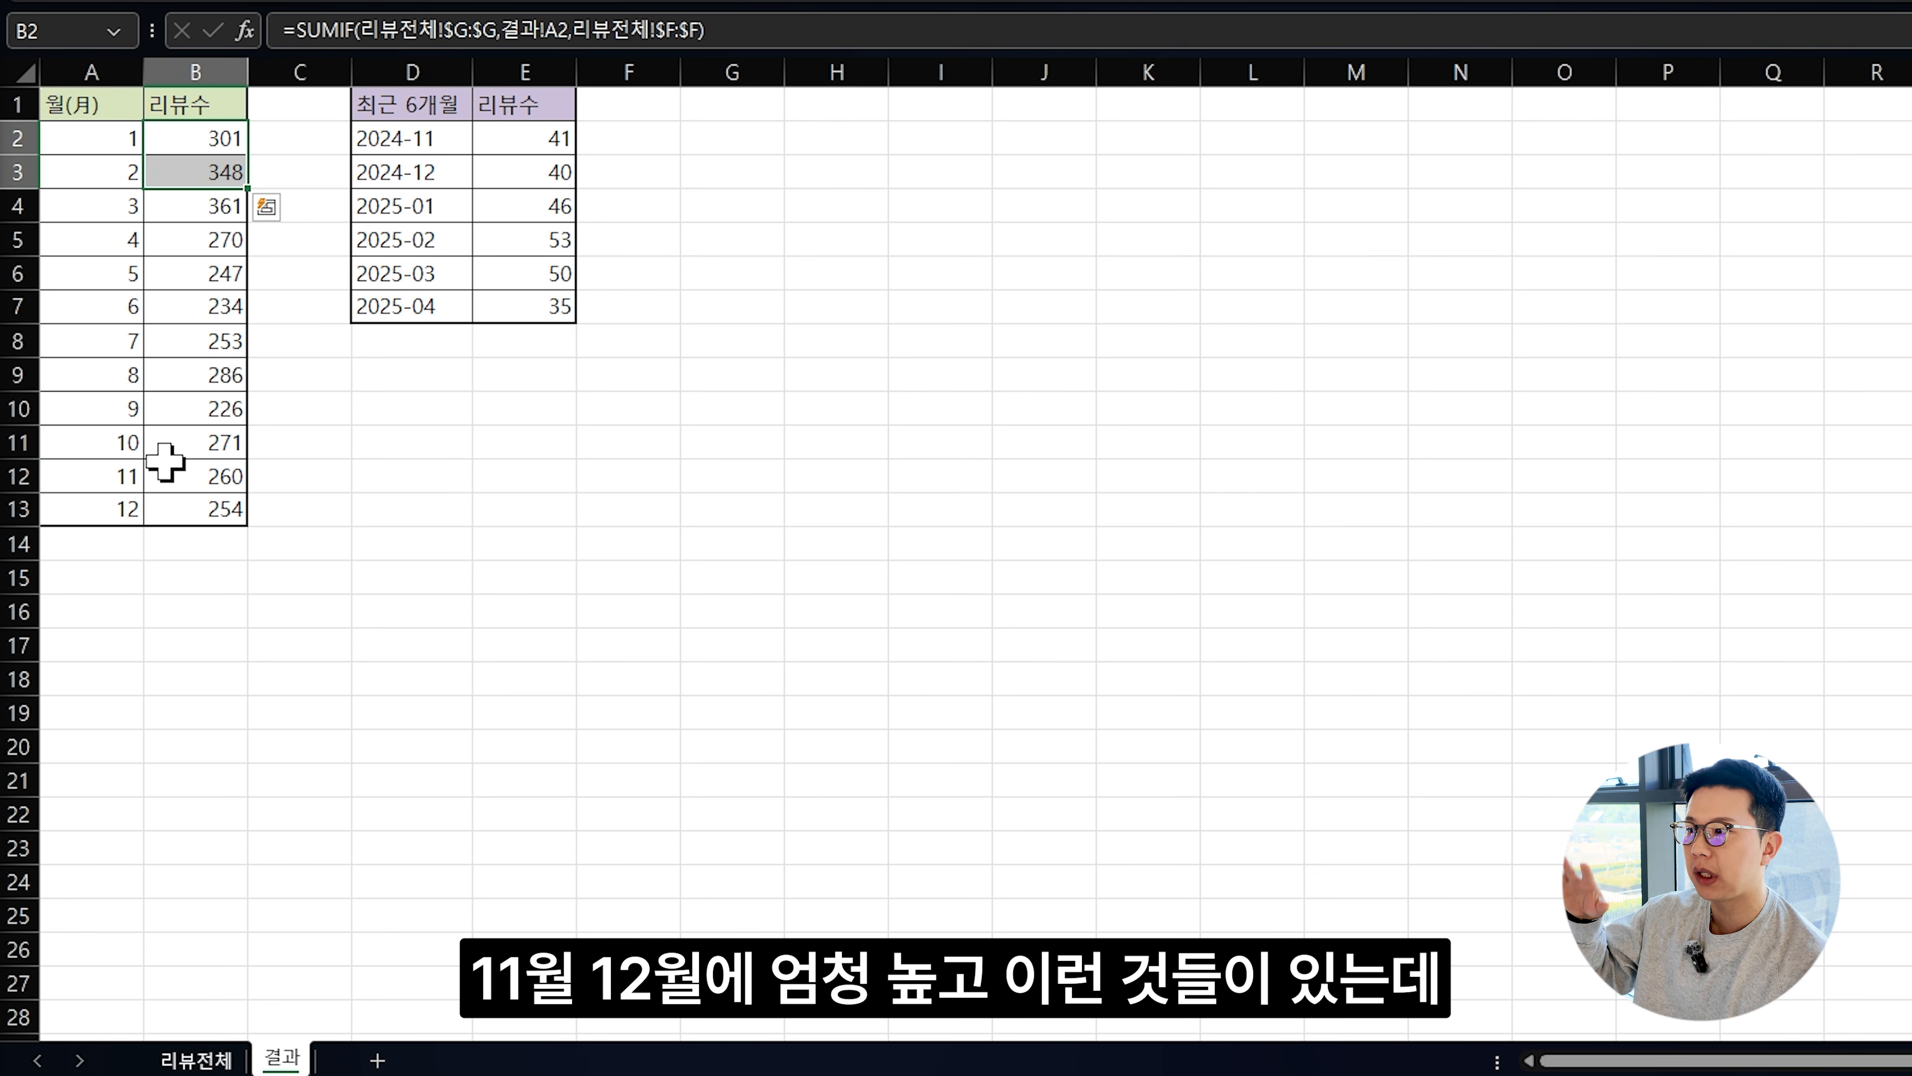
{"action": "left_click", "coordinate": [365, 538]}
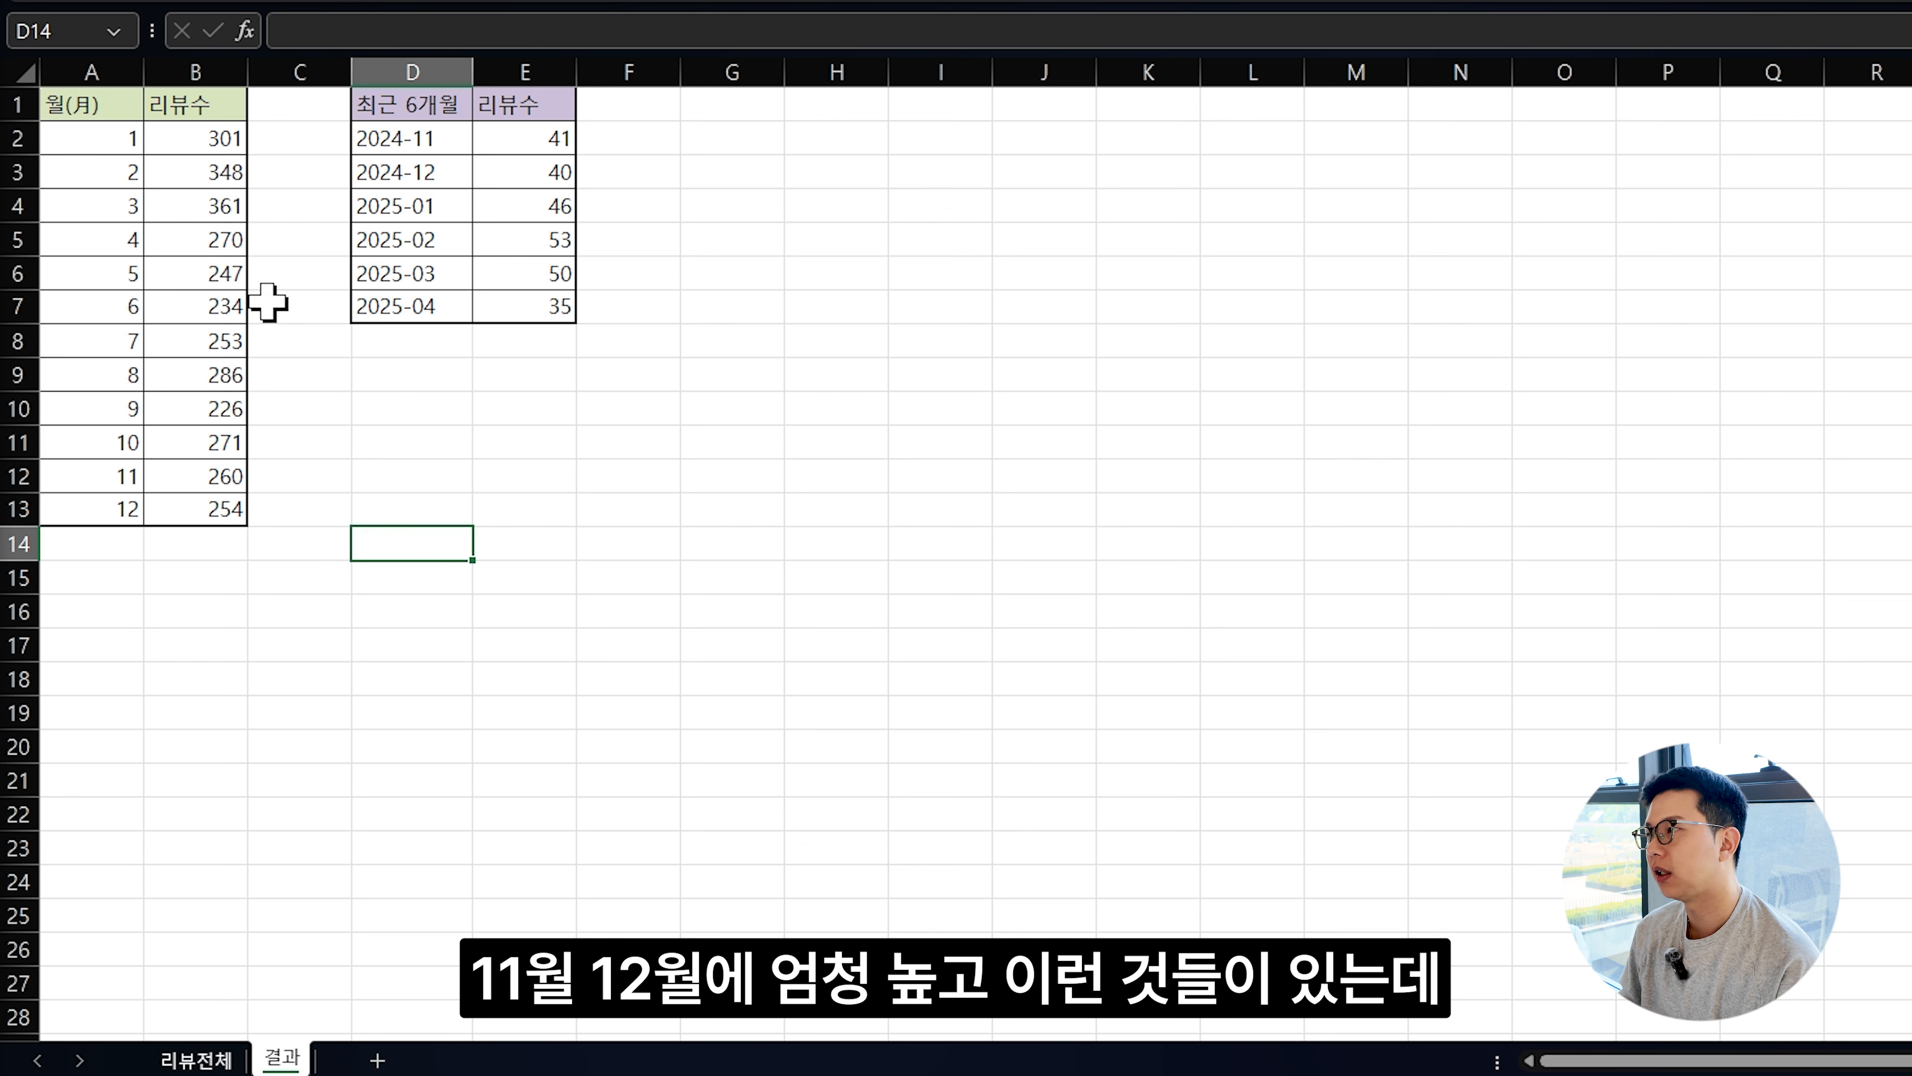
{"action": "left_click_drag", "start_coordinate": [213, 140], "coordinate": [215, 475]}
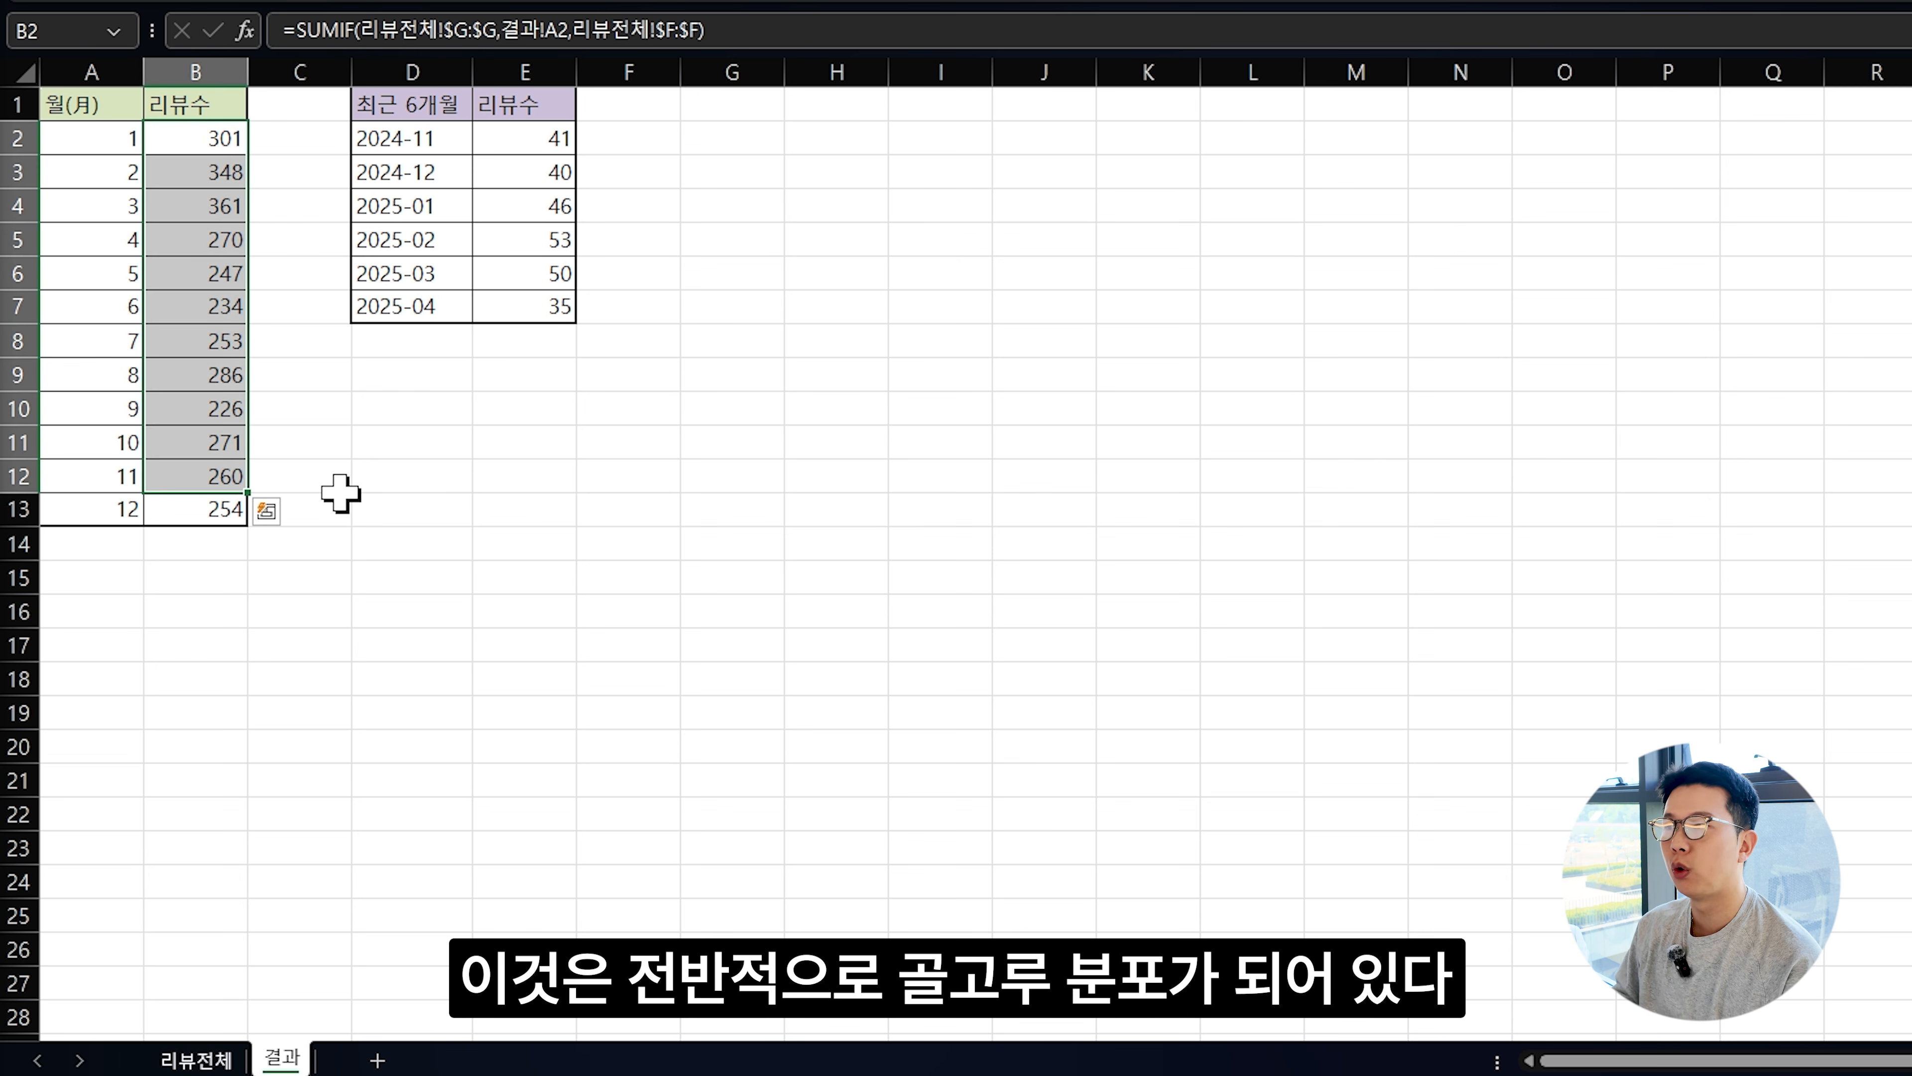
{"action": "left_click", "coordinate": [439, 516]}
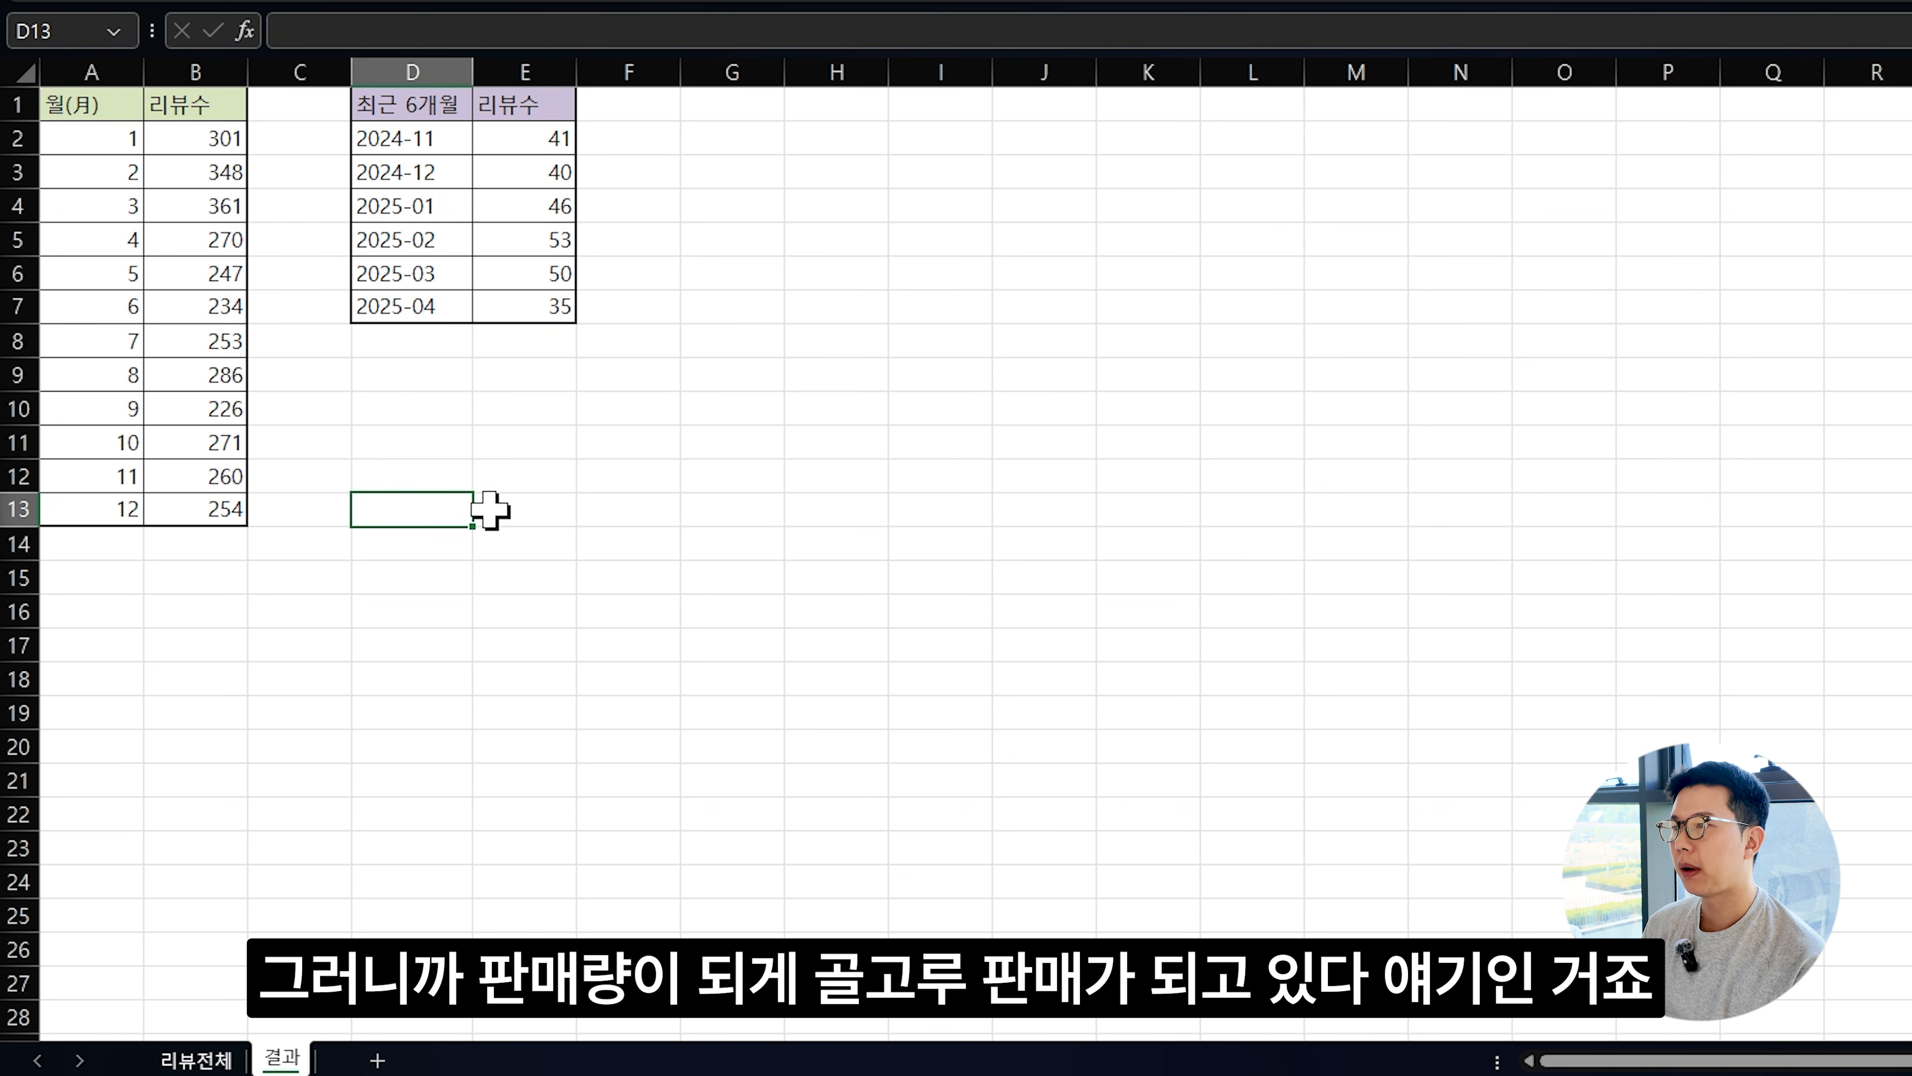
{"action": "left_click", "coordinate": [596, 506]}
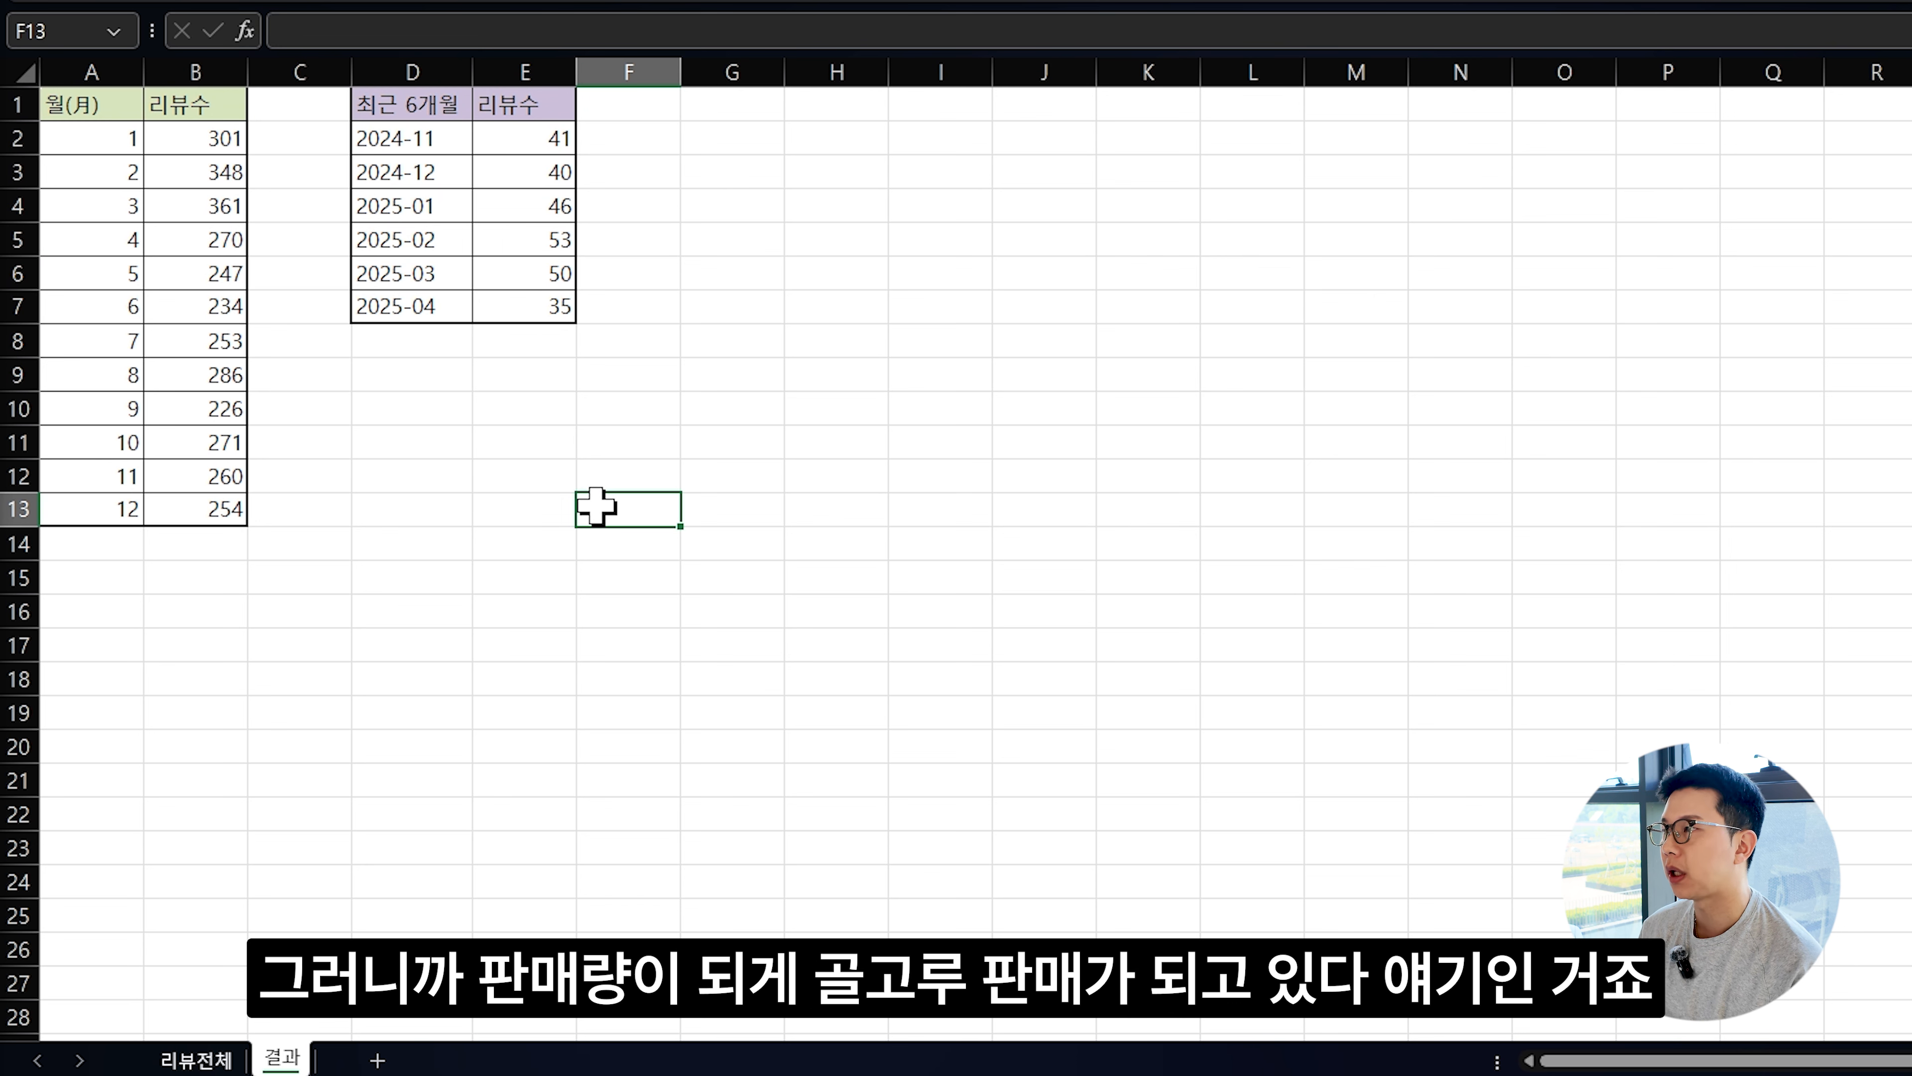
{"action": "left_click_drag", "start_coordinate": [171, 135], "coordinate": [214, 510]}
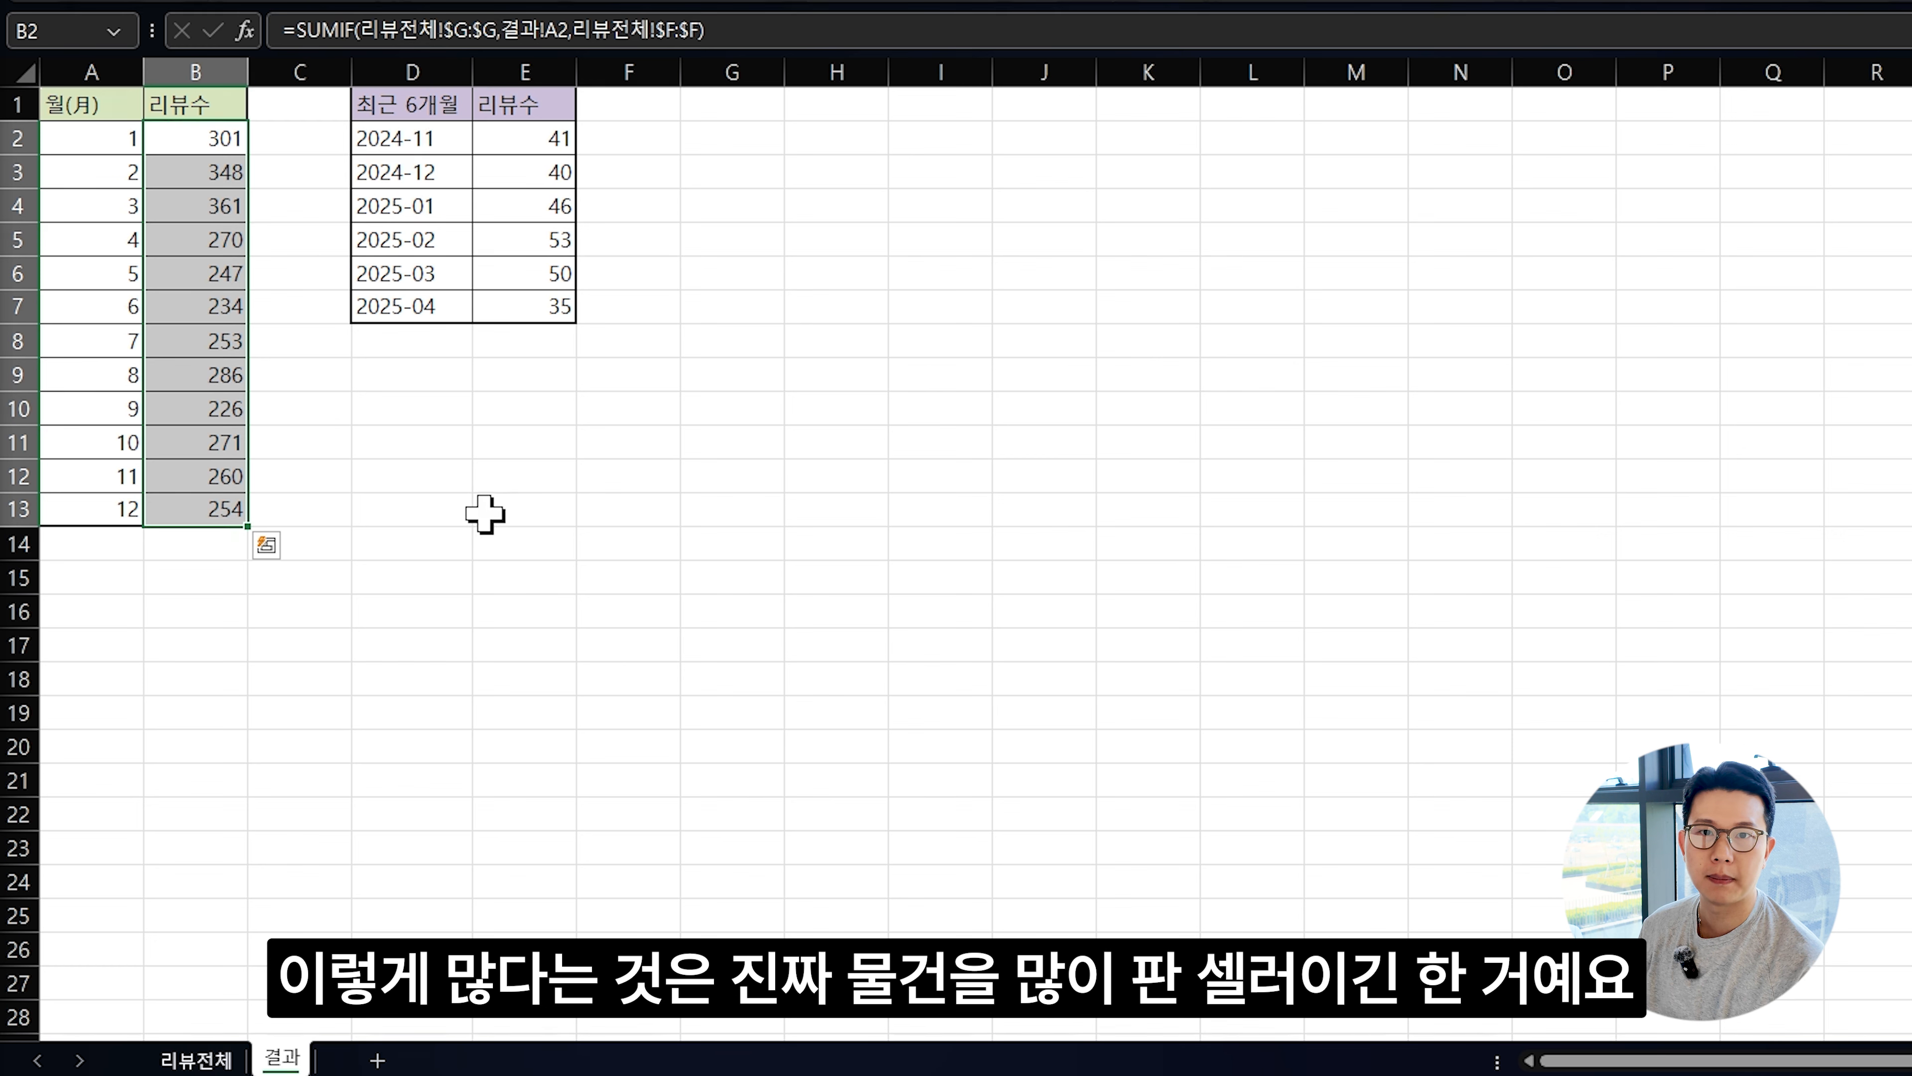
{"action": "left_click", "coordinate": [484, 514]}
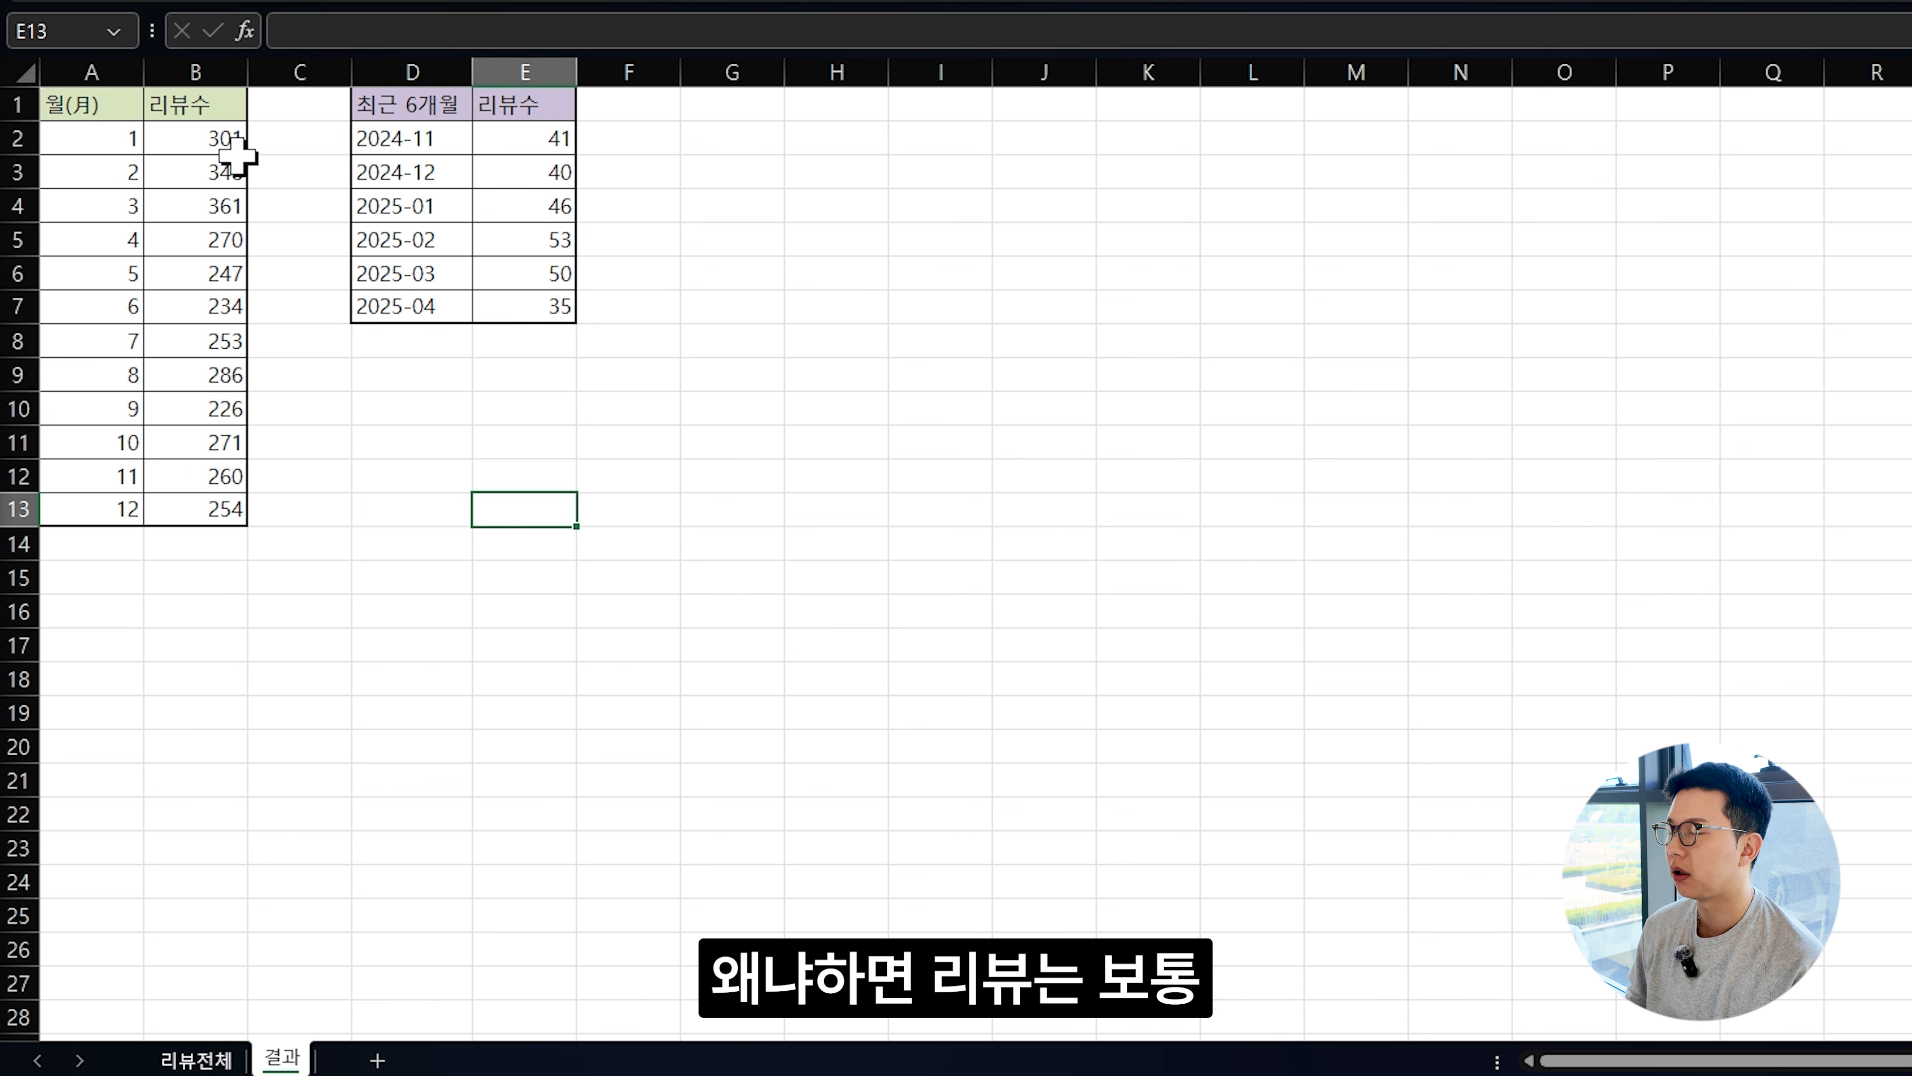
Review the all-time monthly 리뷰수 values for months 1 to 12 as a basis for estimating monthly sales.
{"action": "left_click", "coordinate": [467, 675]}
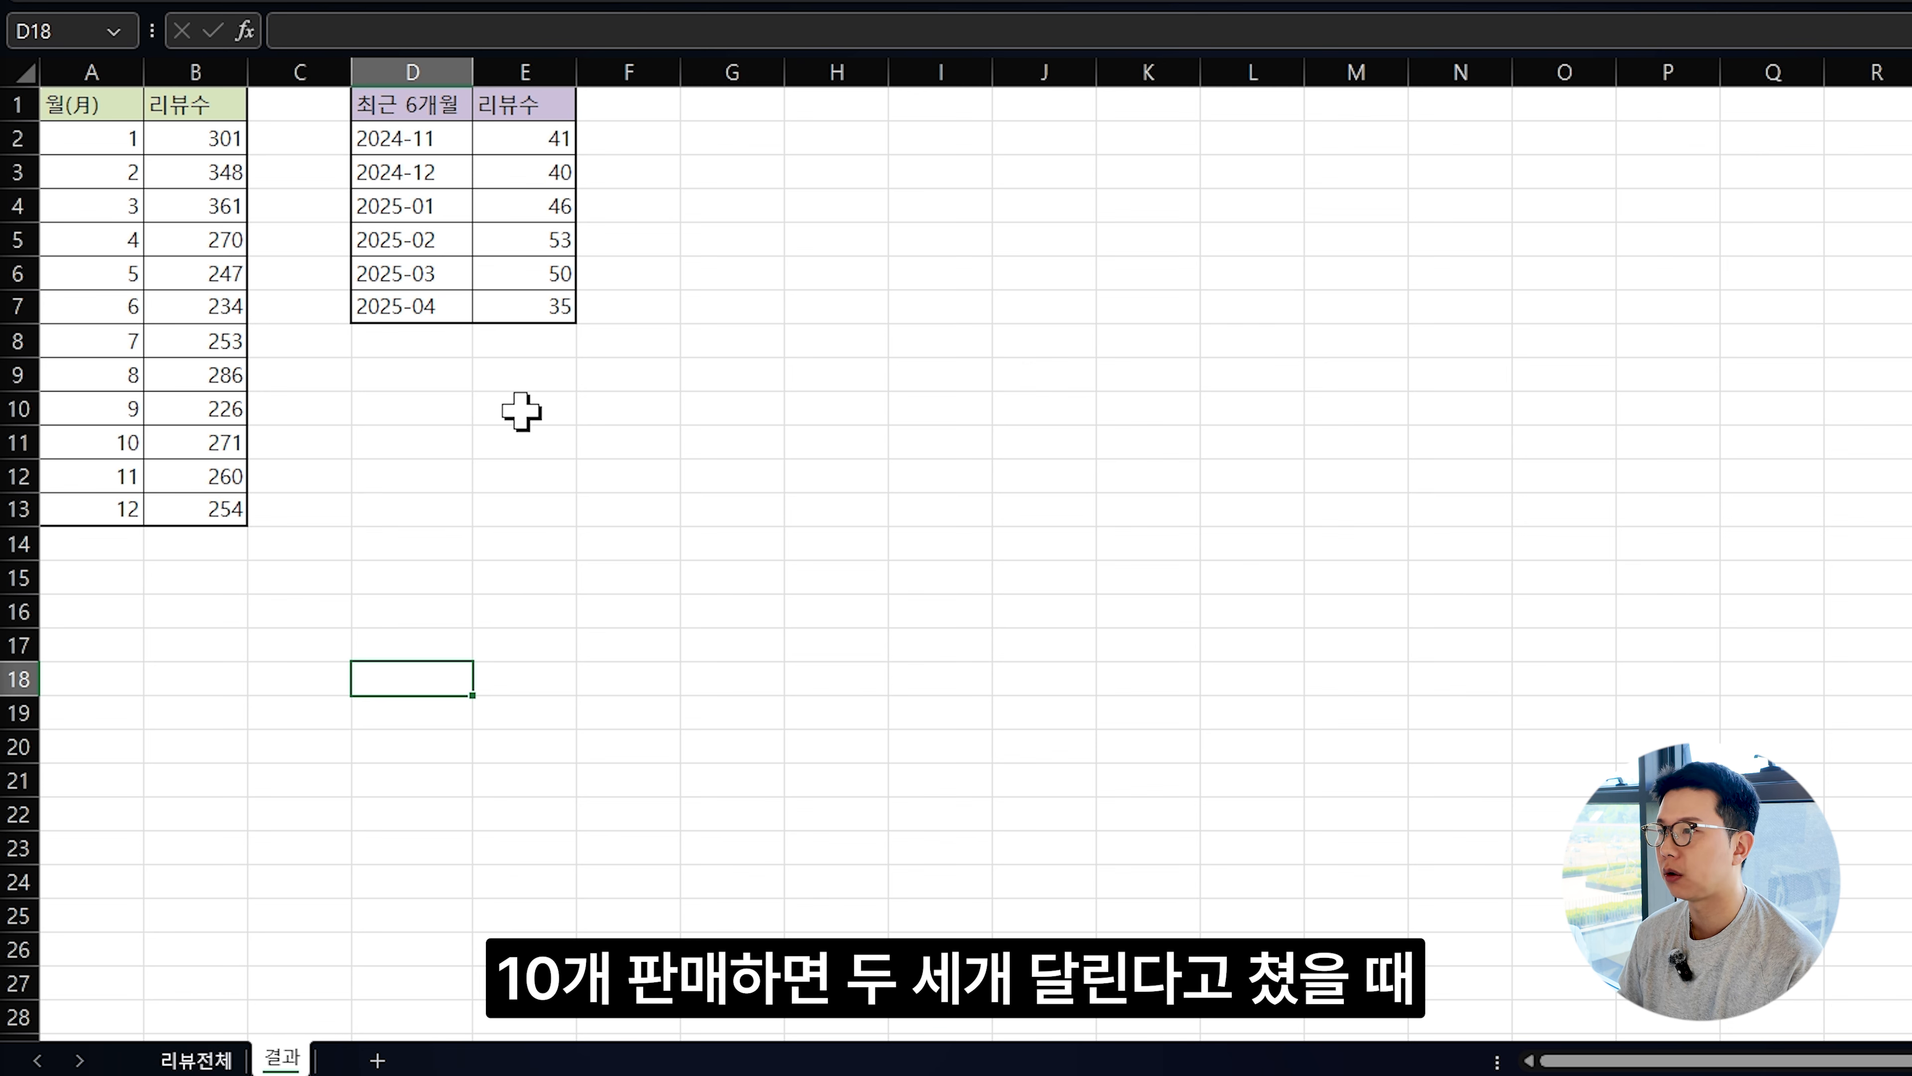
{"action": "left_click", "coordinate": [513, 439]}
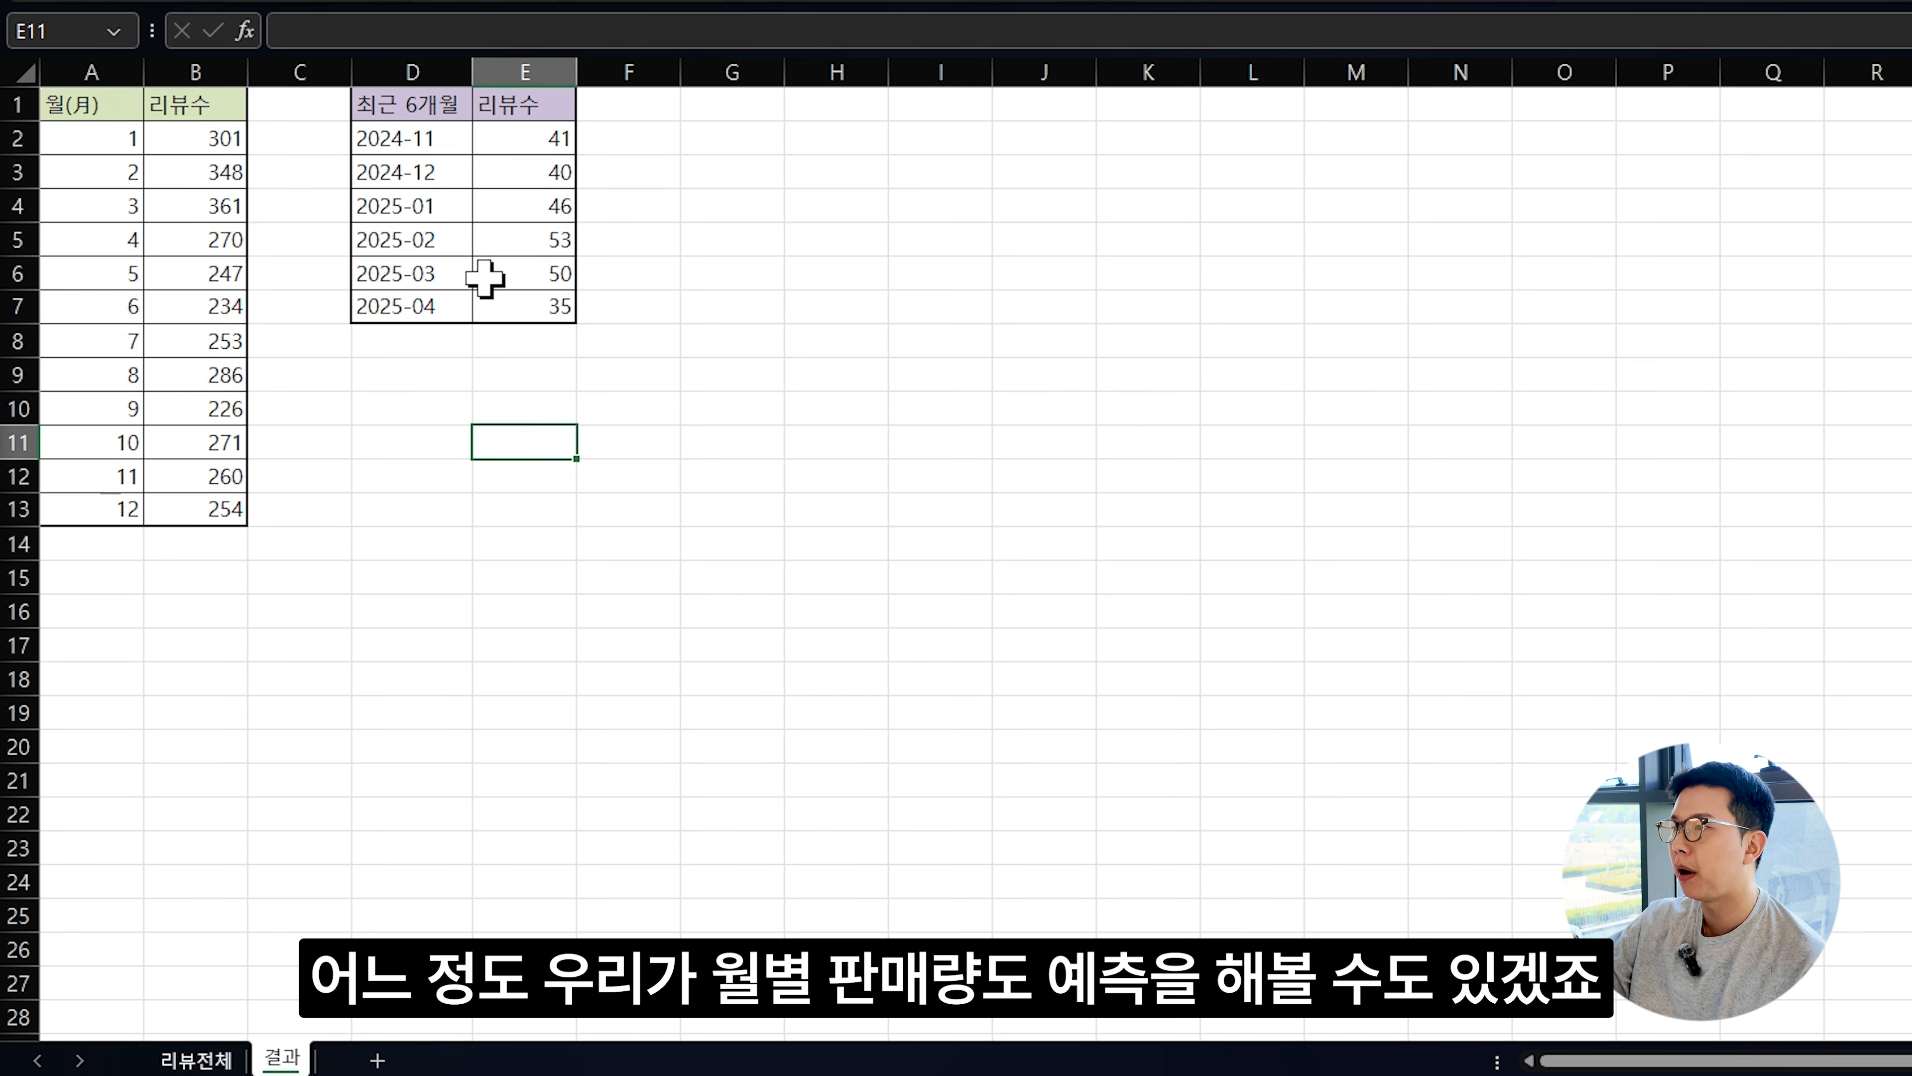
{"action": "left_click", "coordinate": [585, 503]}
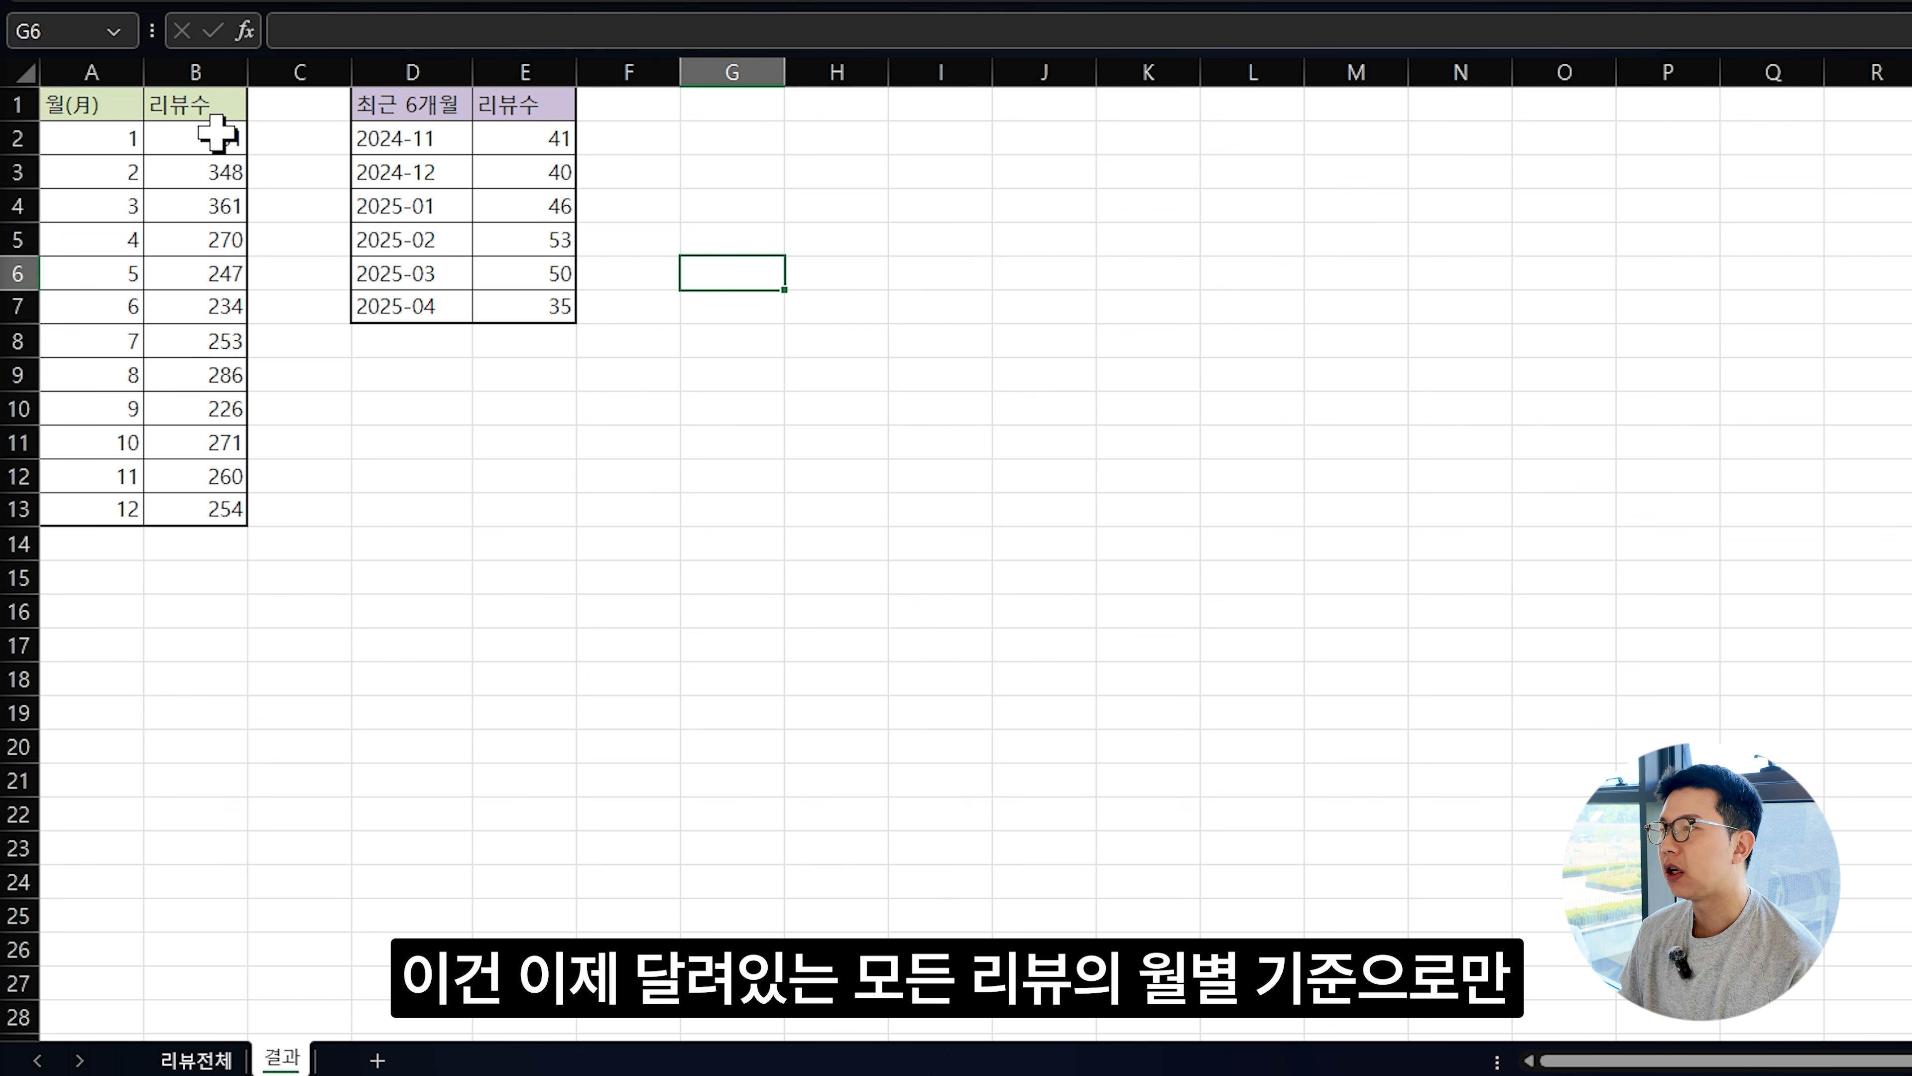
{"action": "left_click_drag", "start_coordinate": [215, 134], "coordinate": [185, 551]}
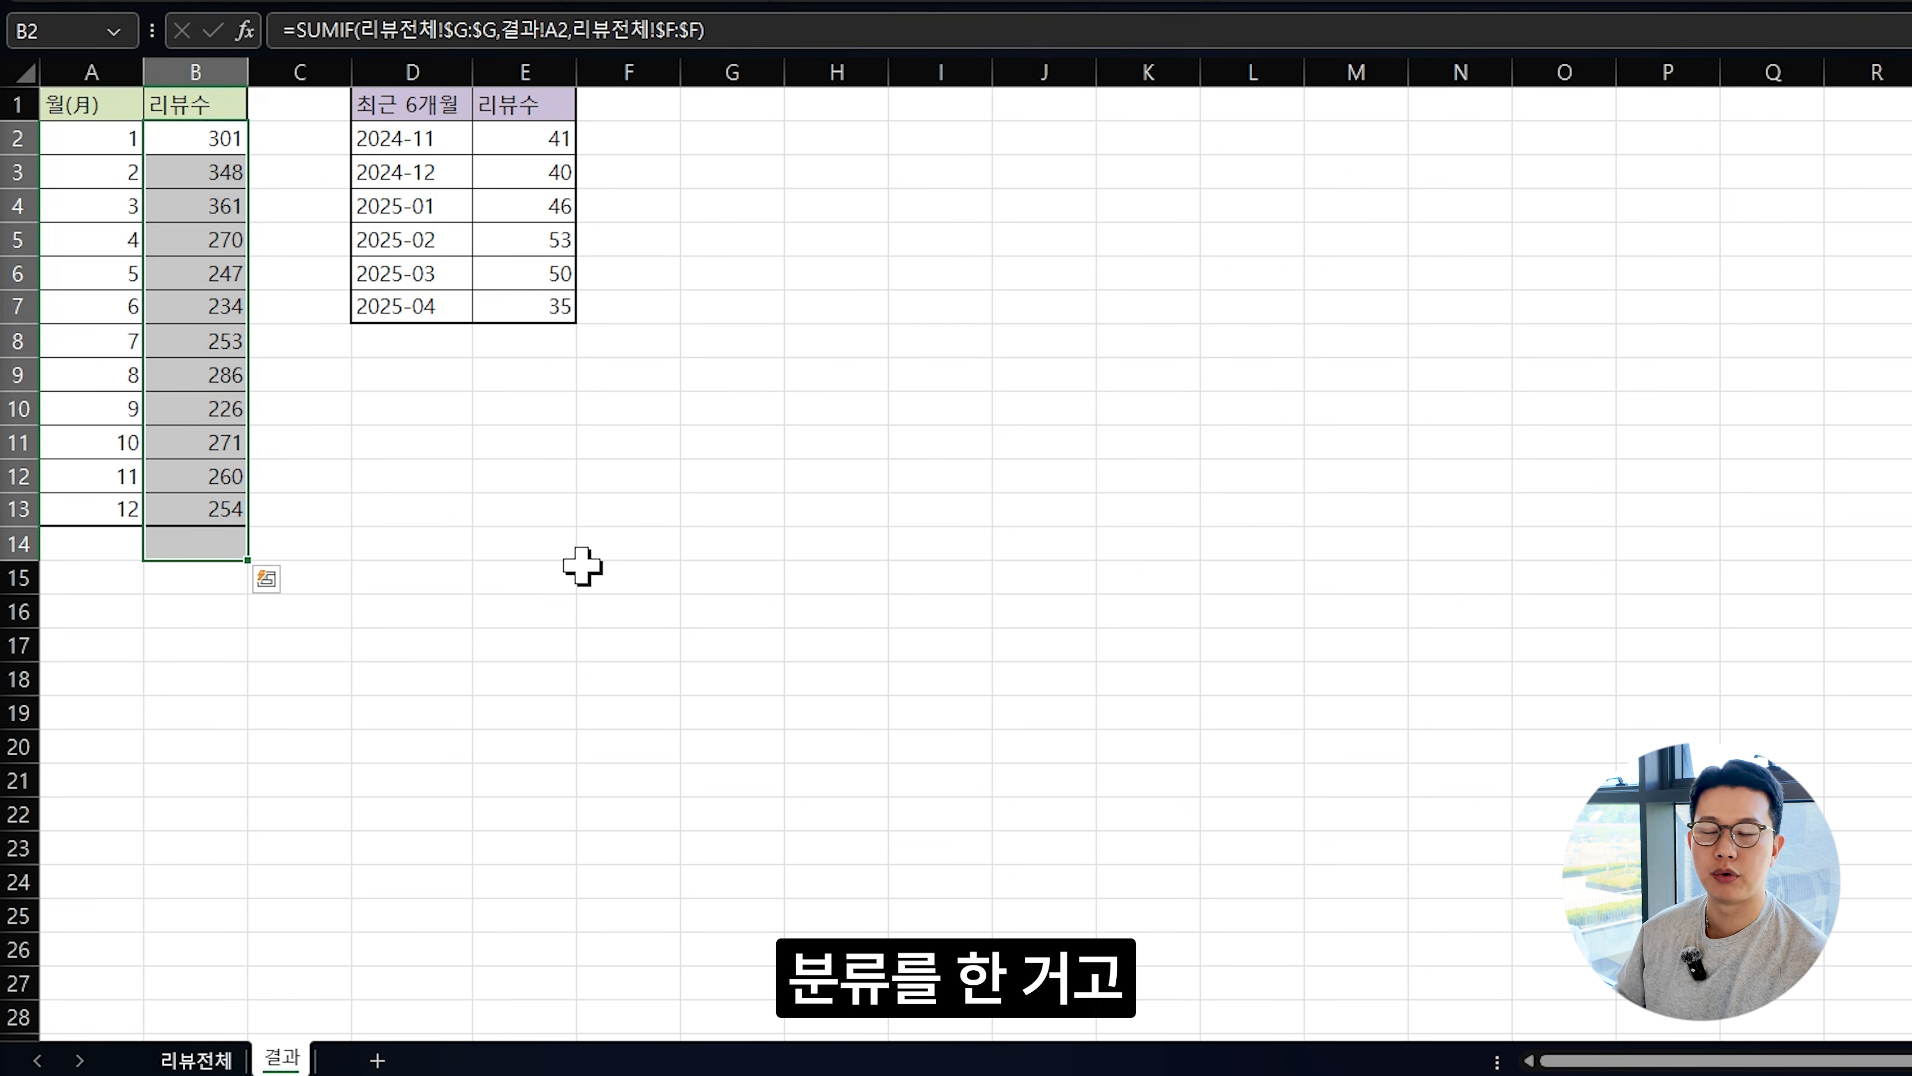
{"action": "left_click", "coordinate": [587, 566]}
Examine the 최근 6개월 review counts alongside the all-time monthly counts to check whether the product still sells steadily.
{"action": "left_click_drag", "start_coordinate": [406, 140], "coordinate": [545, 293]}
{"action": "left_click", "coordinate": [547, 397]}
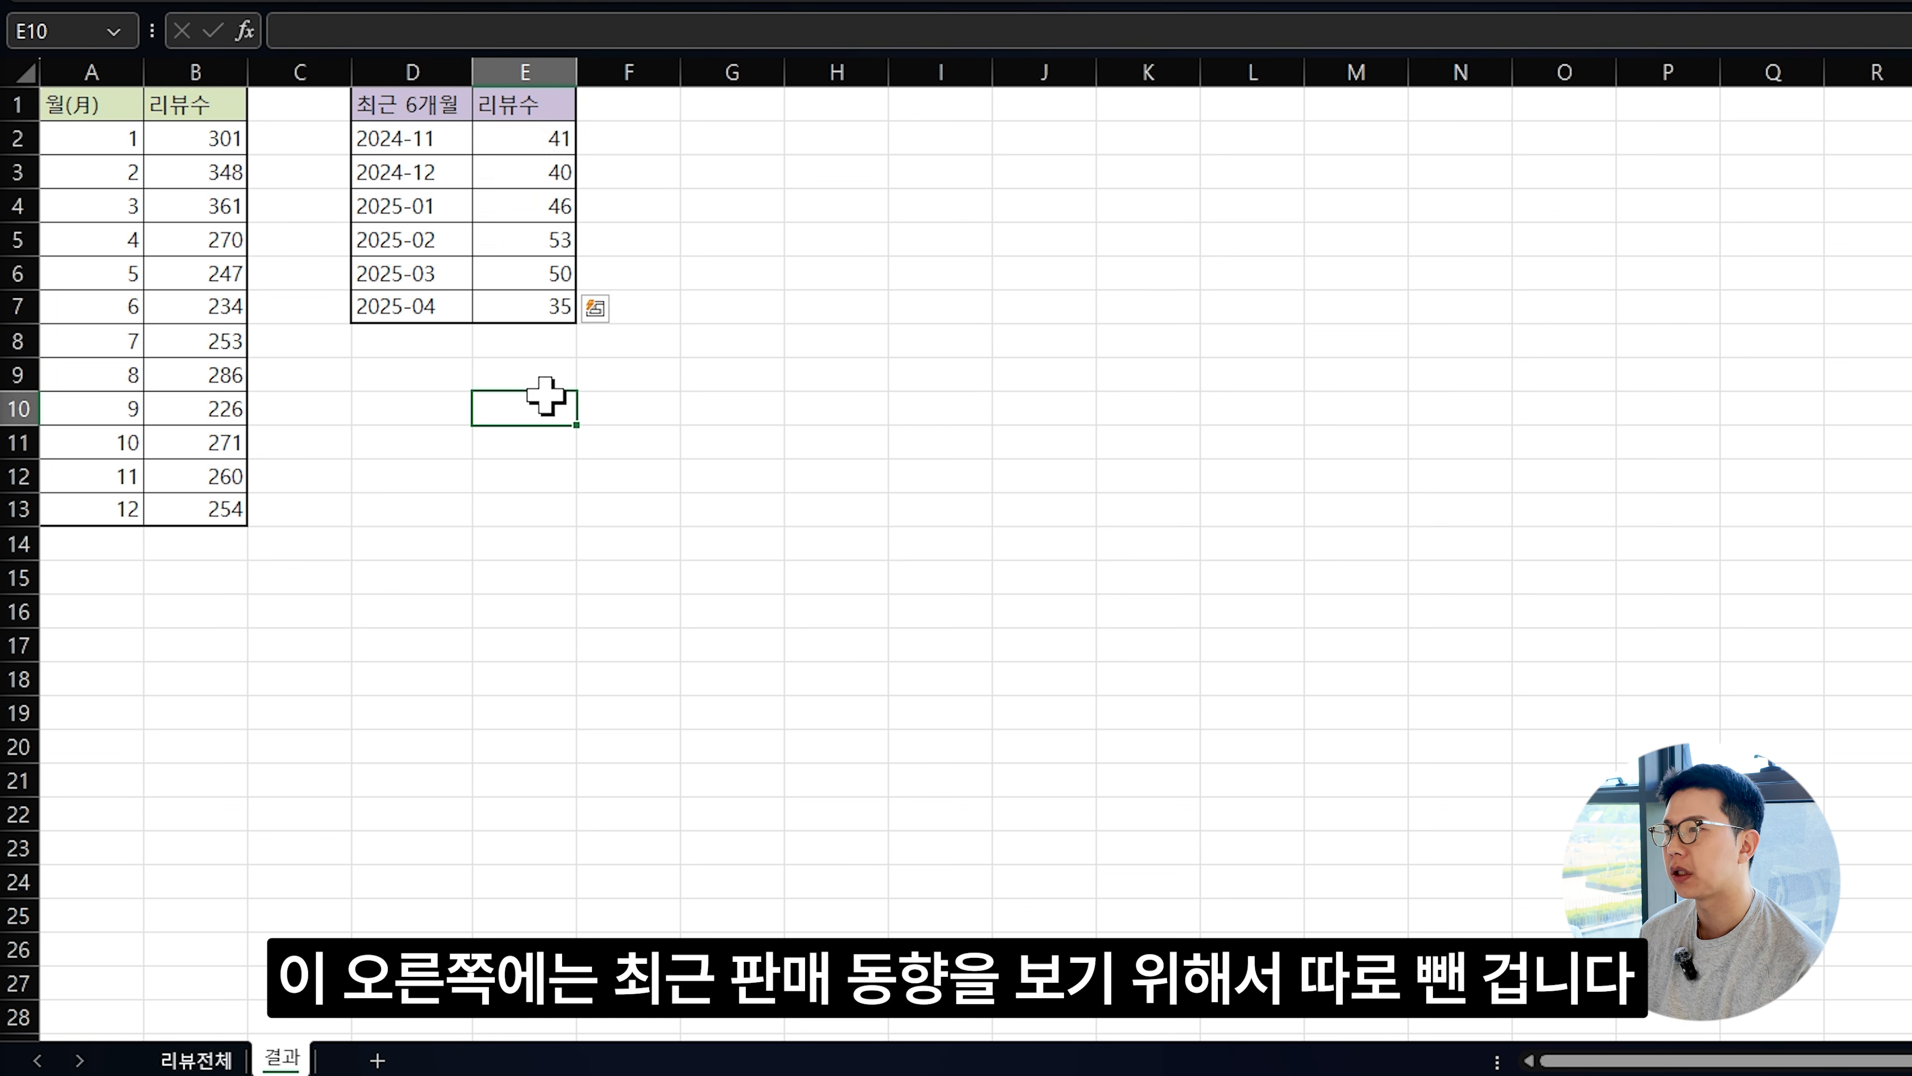
{"action": "left_click", "coordinate": [674, 335]}
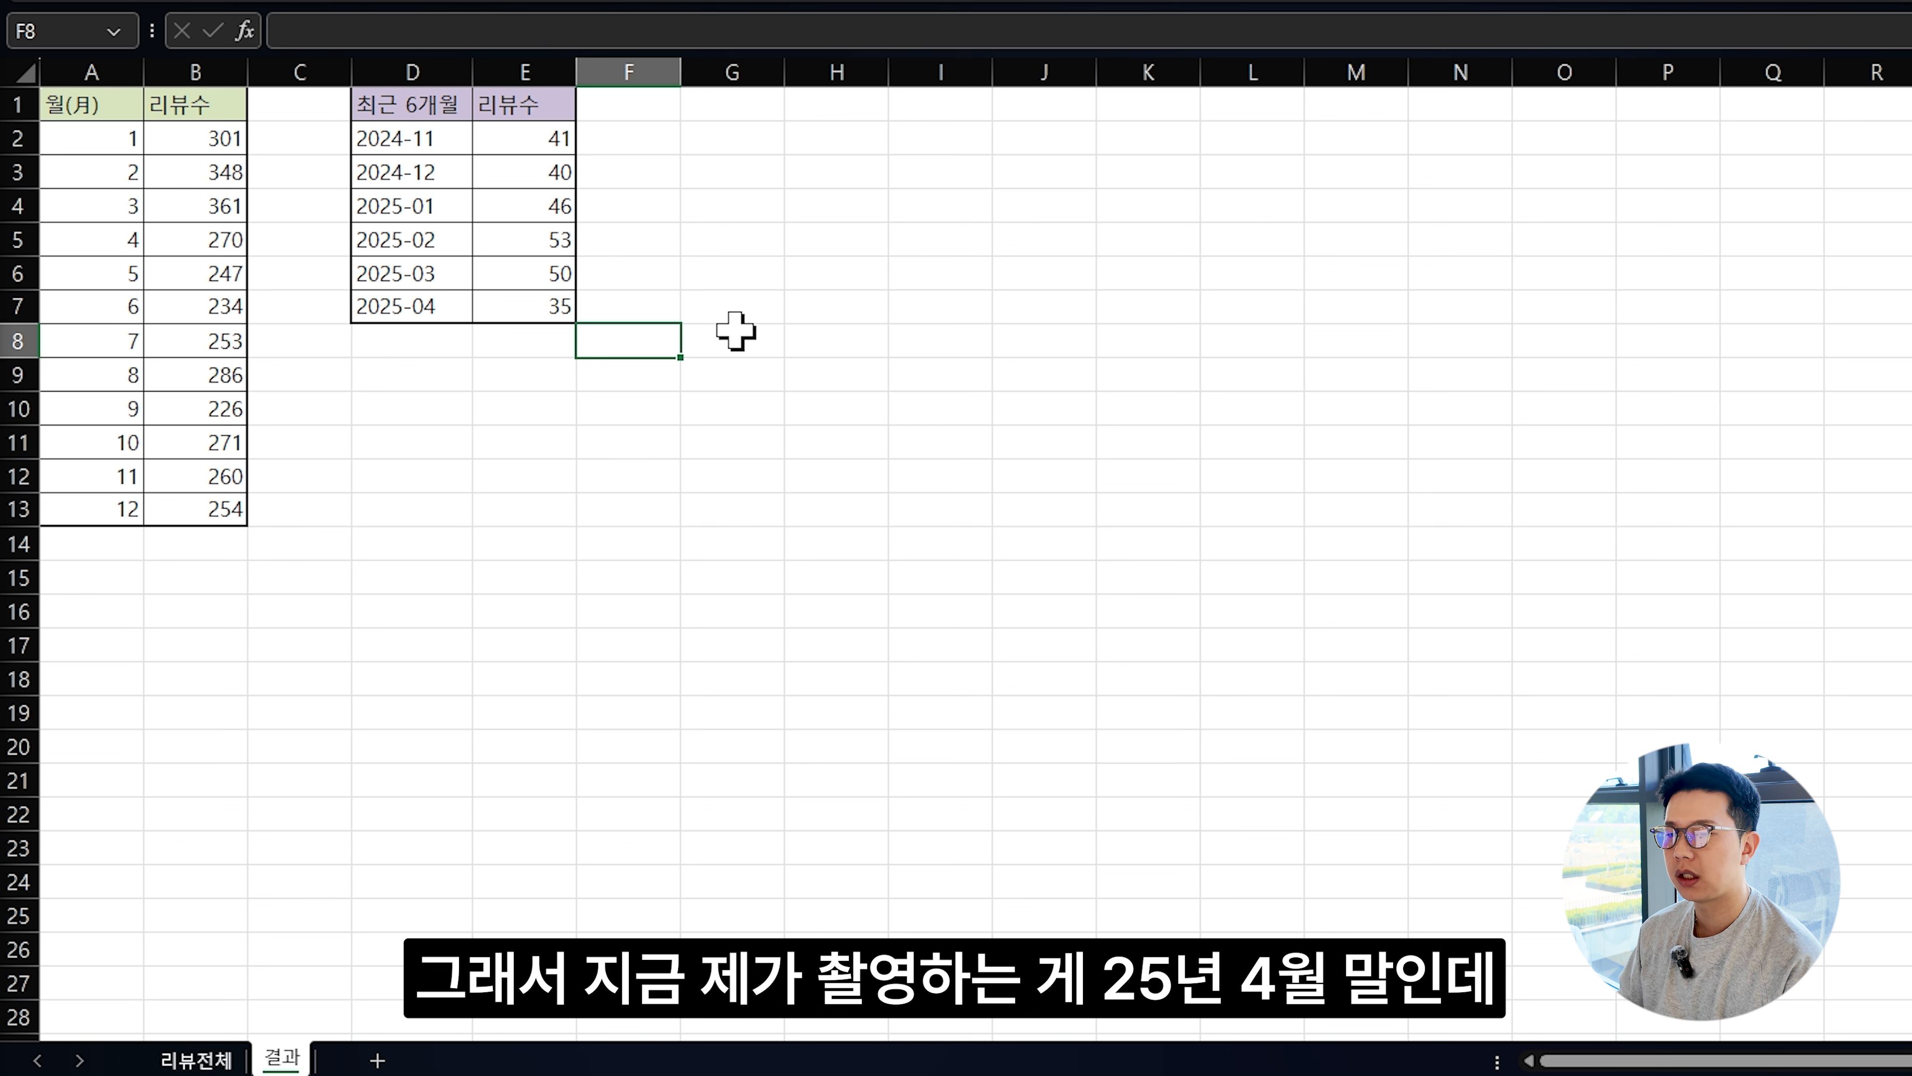
{"action": "left_click", "coordinate": [530, 403]}
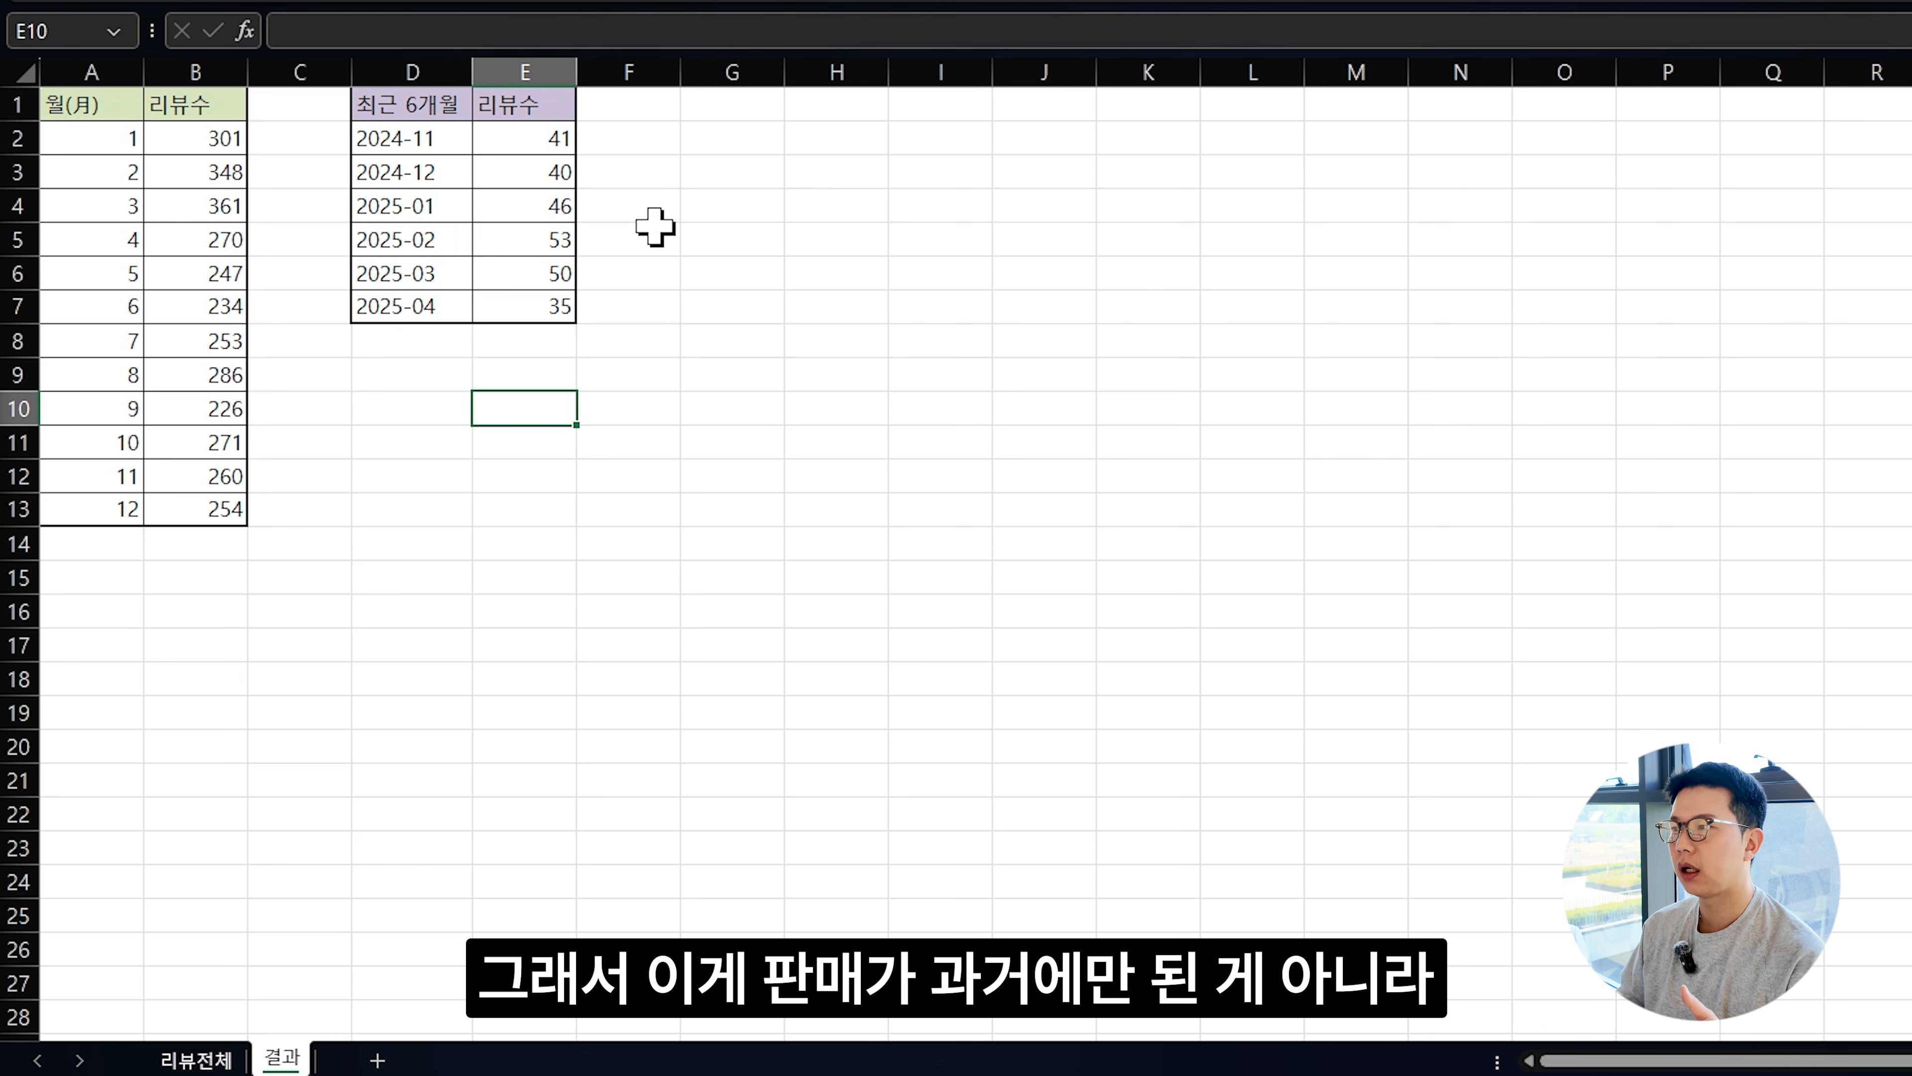
{"action": "left_click_drag", "start_coordinate": [188, 172], "coordinate": [193, 476]}
{"action": "left_click", "coordinate": [390, 443]}
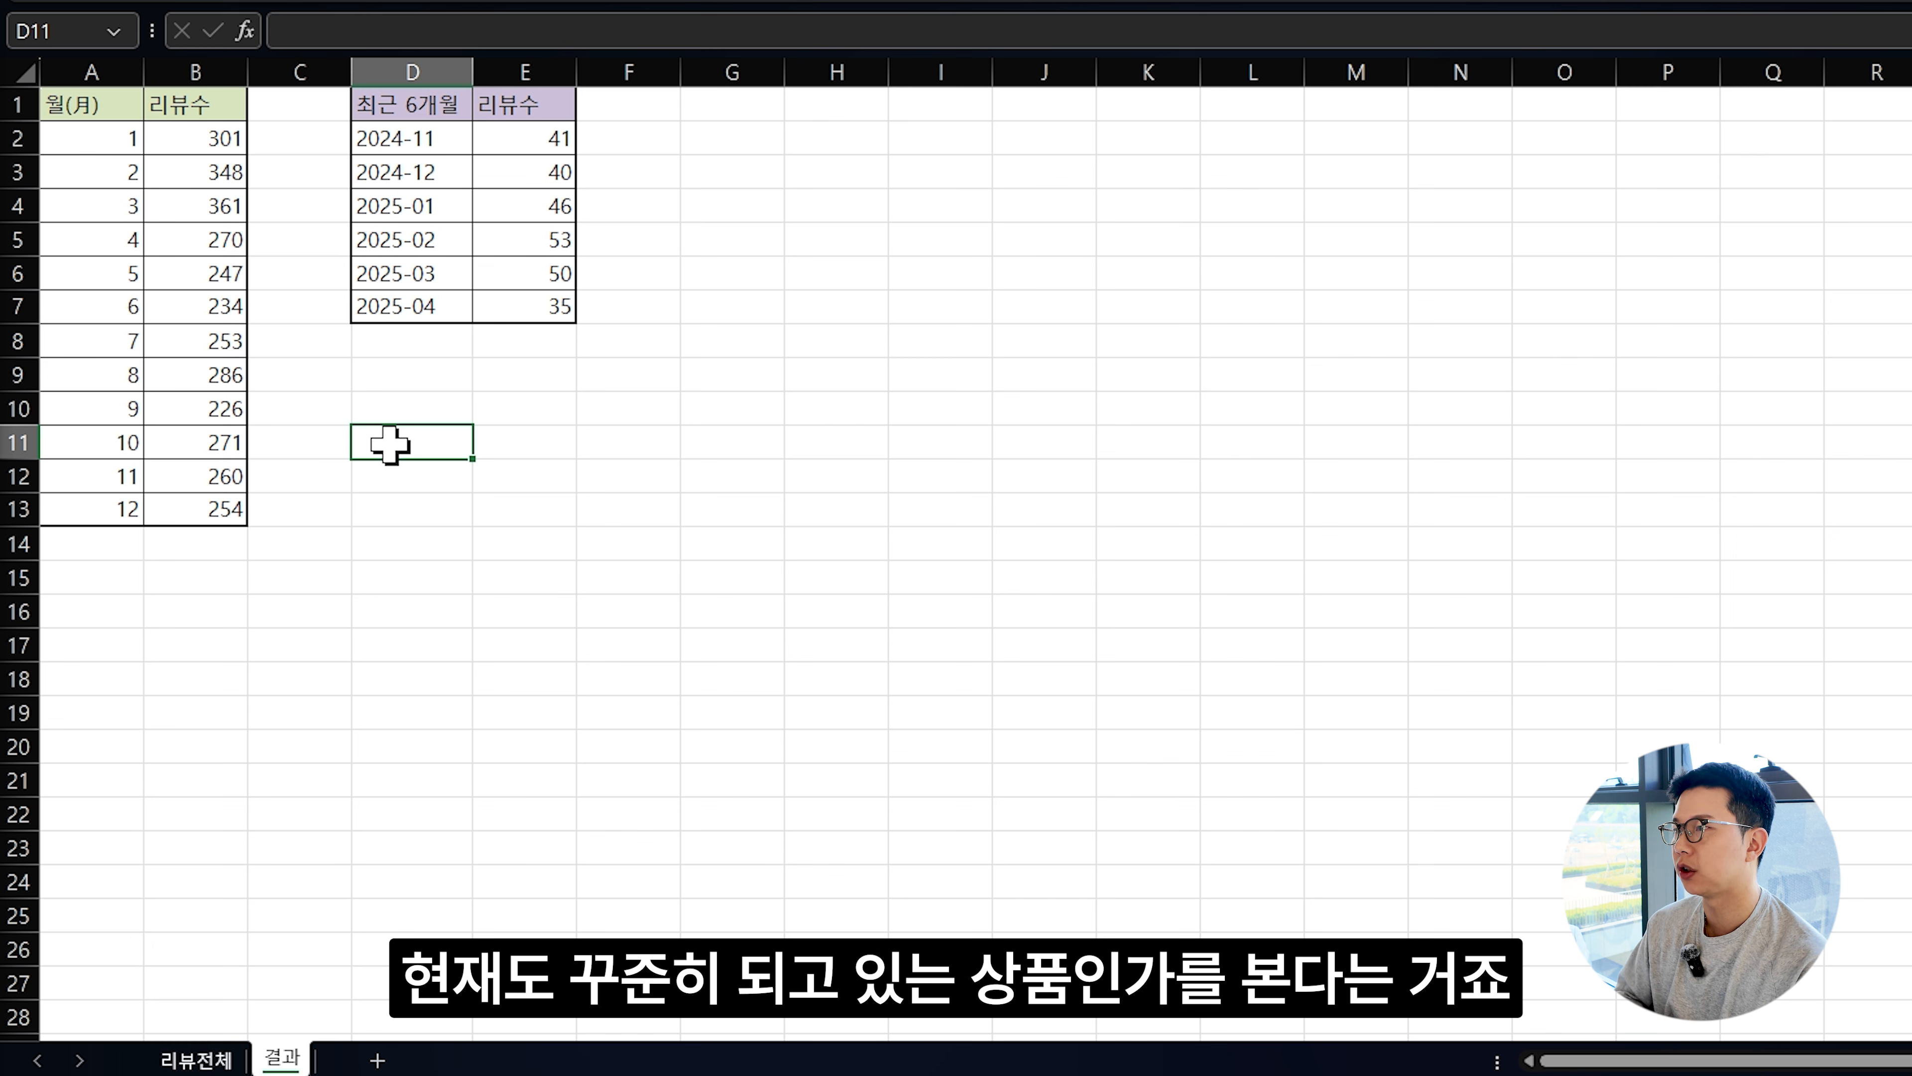
{"action": "left_click", "coordinate": [602, 486]}
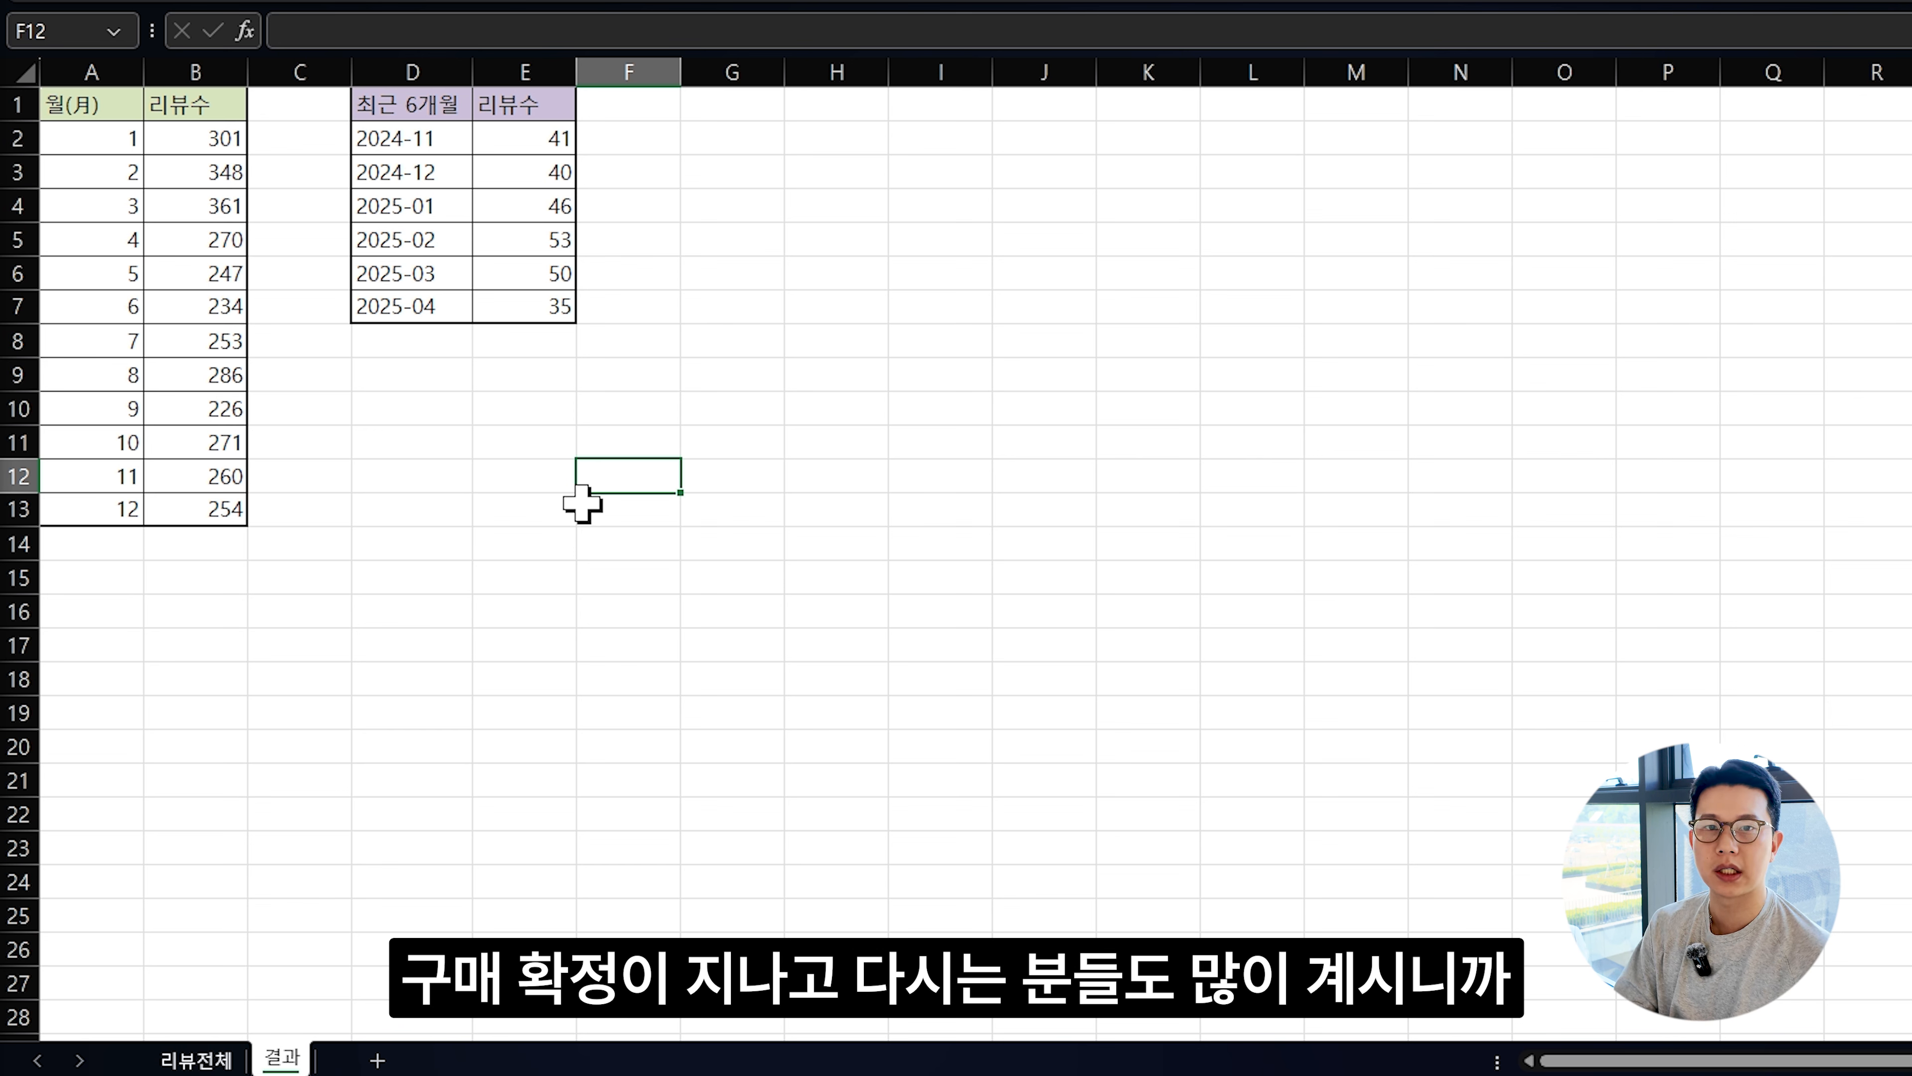
{"action": "left_click", "coordinate": [771, 348]}
{"action": "left_click_drag", "start_coordinate": [461, 138], "coordinate": [499, 289]}
{"action": "left_click", "coordinate": [734, 380]}
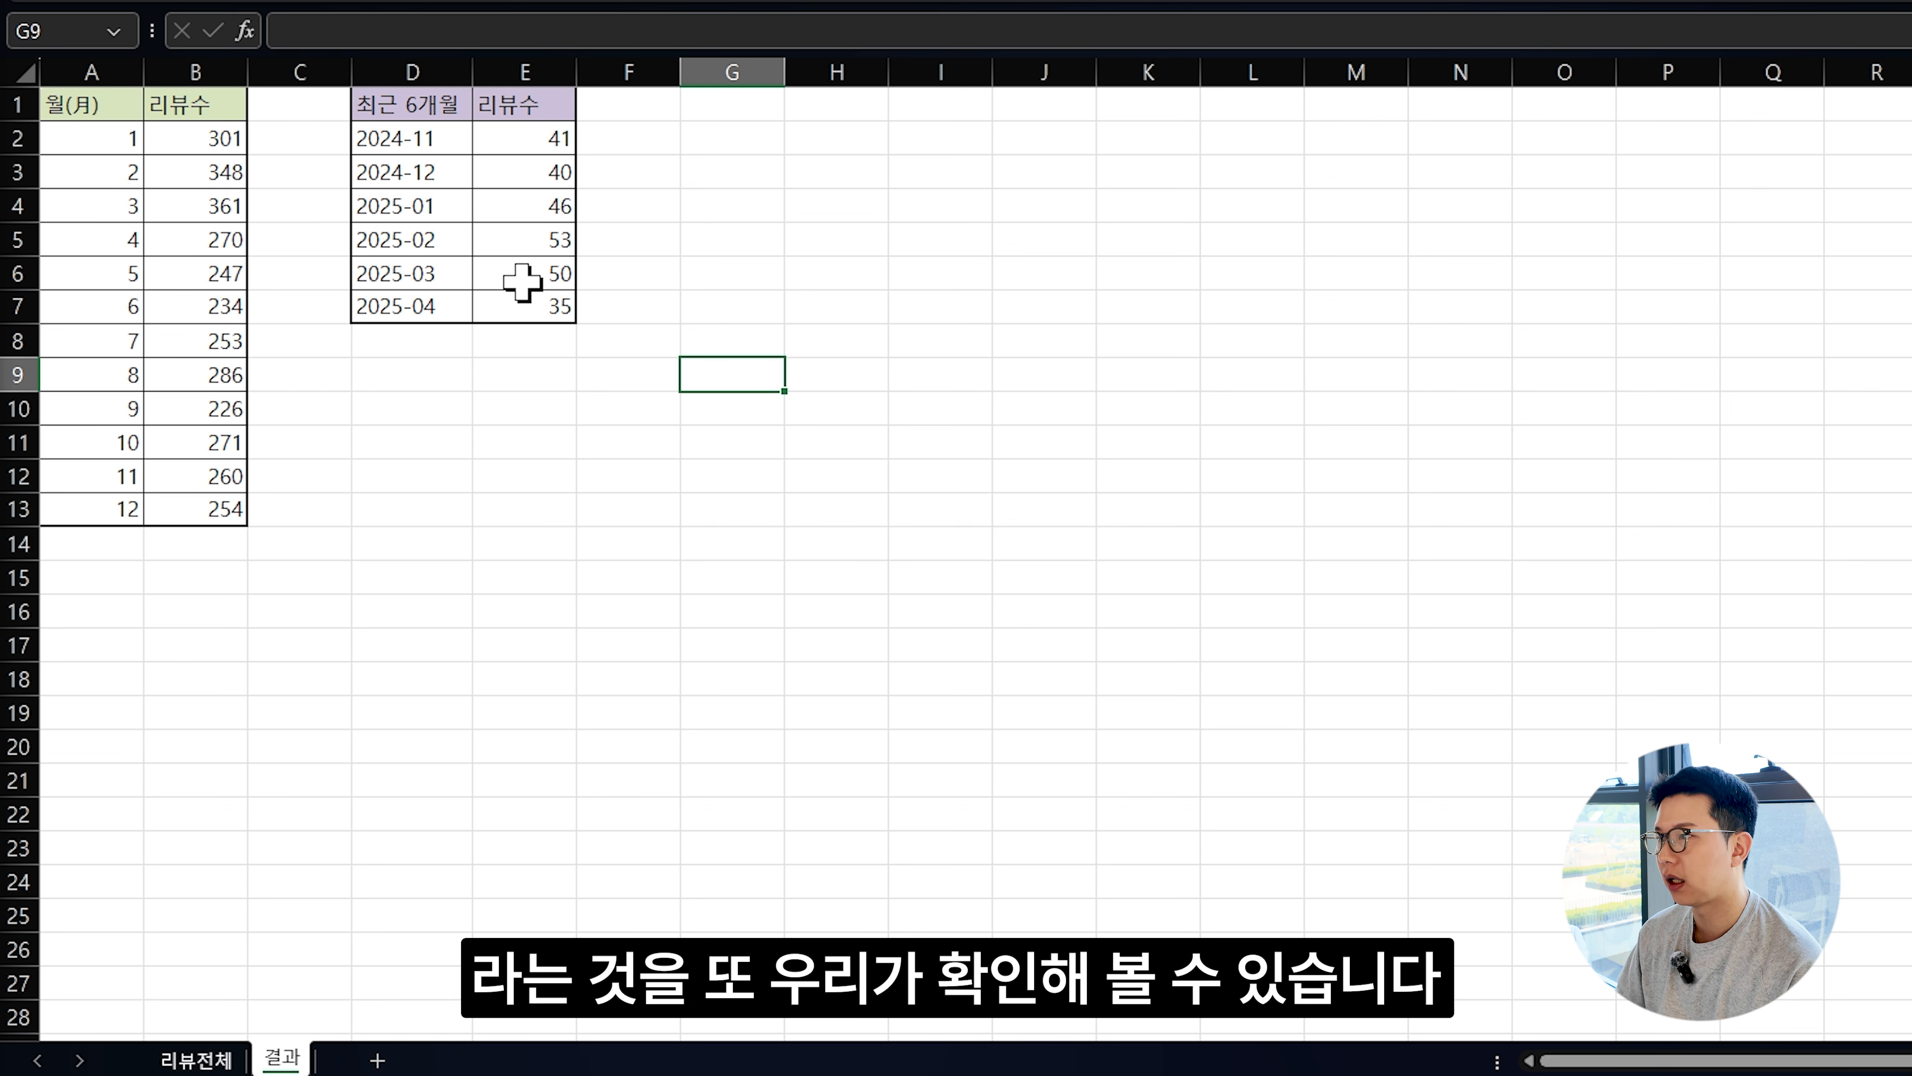
{"action": "left_click", "coordinate": [866, 433]}
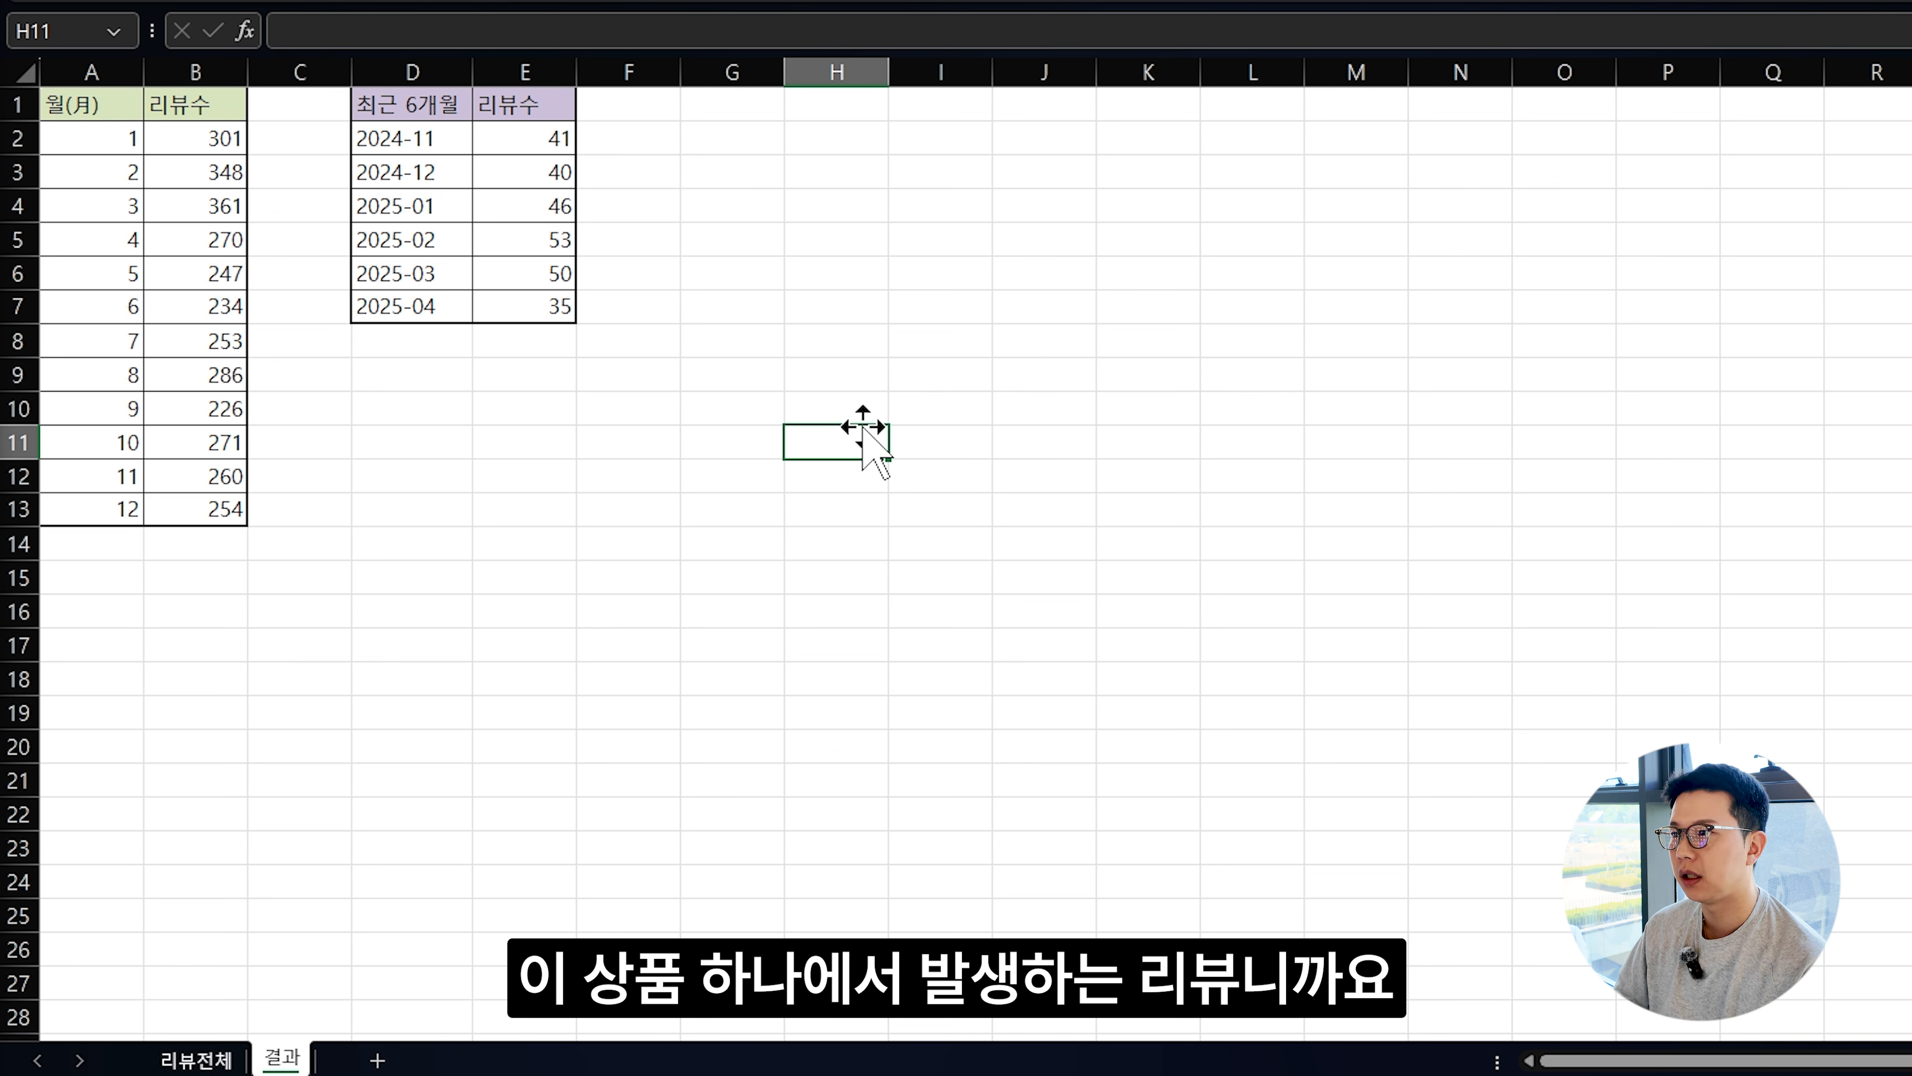
{"action": "left_click", "coordinate": [892, 650]}
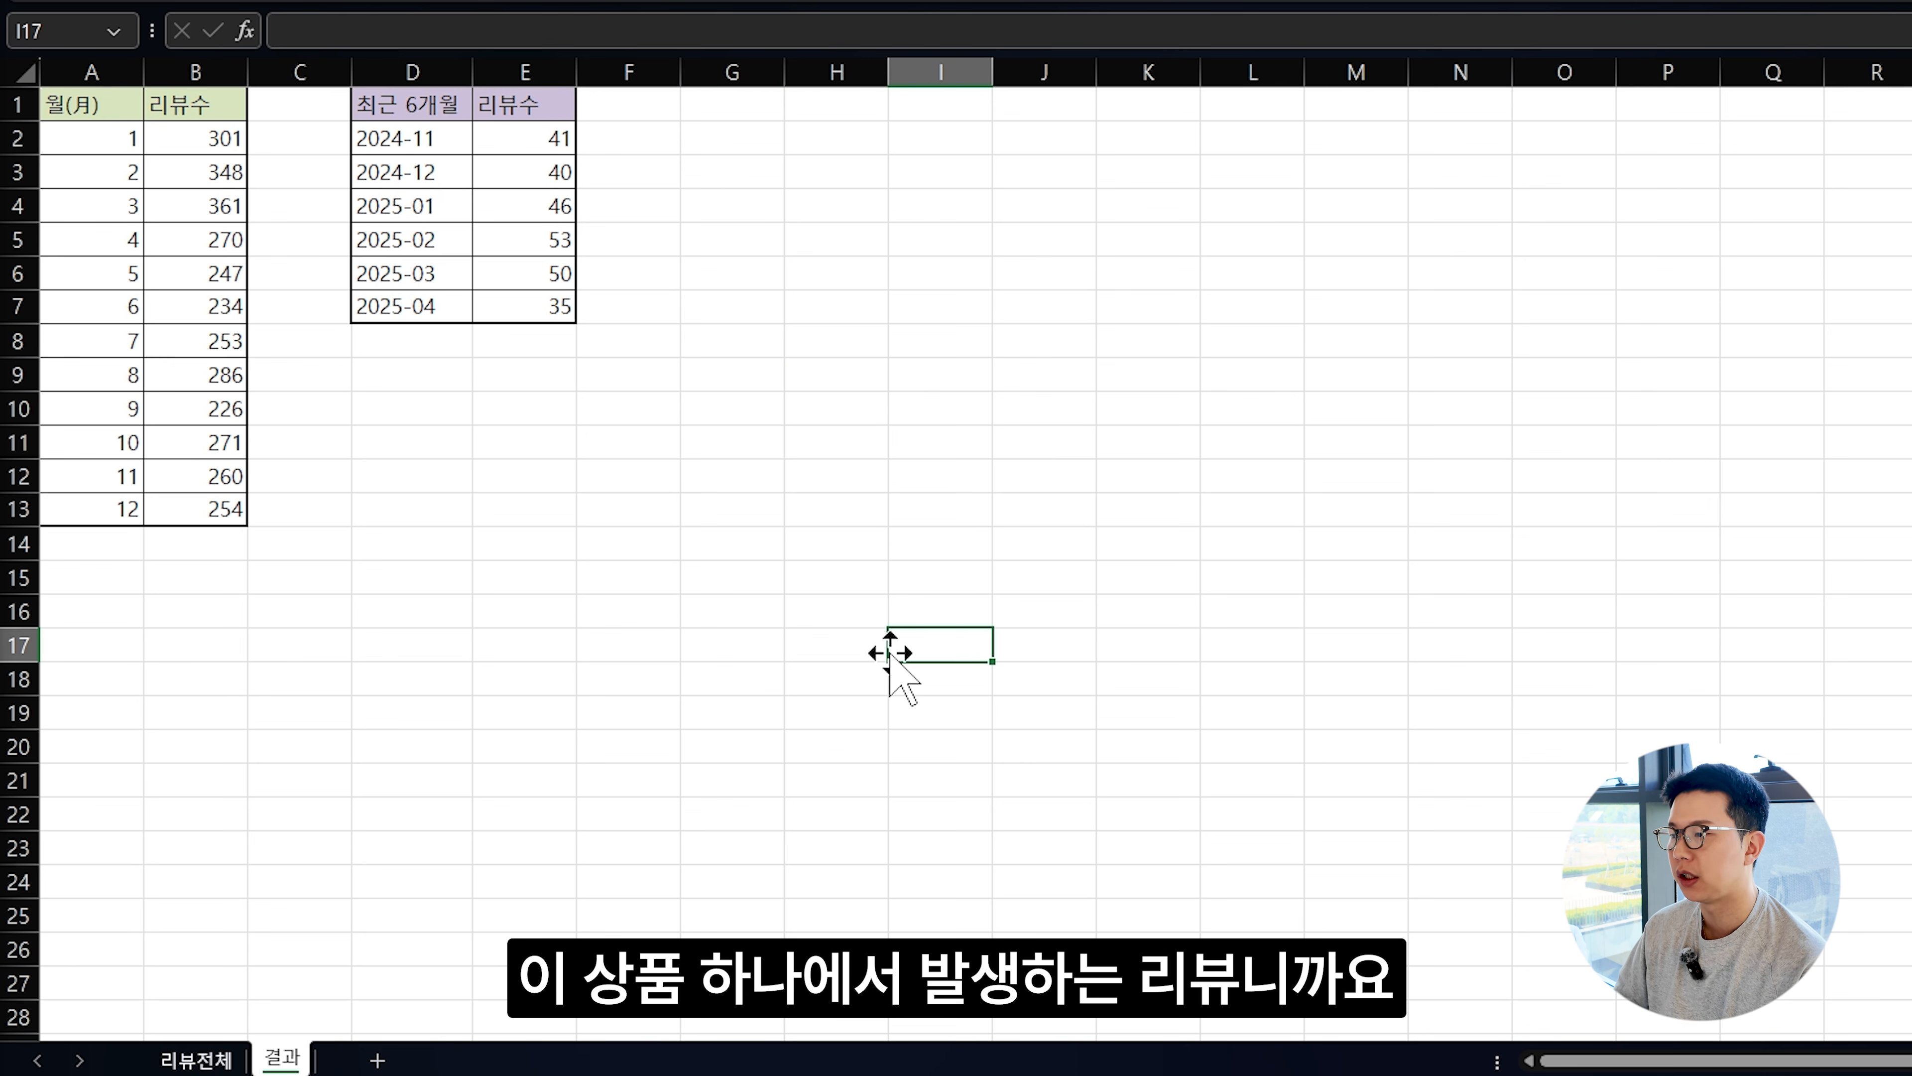
Compare the 월(月) table with the 최근 6개월 table to judge which season suits selling the product.
{"action": "left_click", "coordinate": [255, 686]}
{"action": "left_click_drag", "start_coordinate": [90, 138], "coordinate": [196, 442]}
{"action": "left_click", "coordinate": [410, 473]}
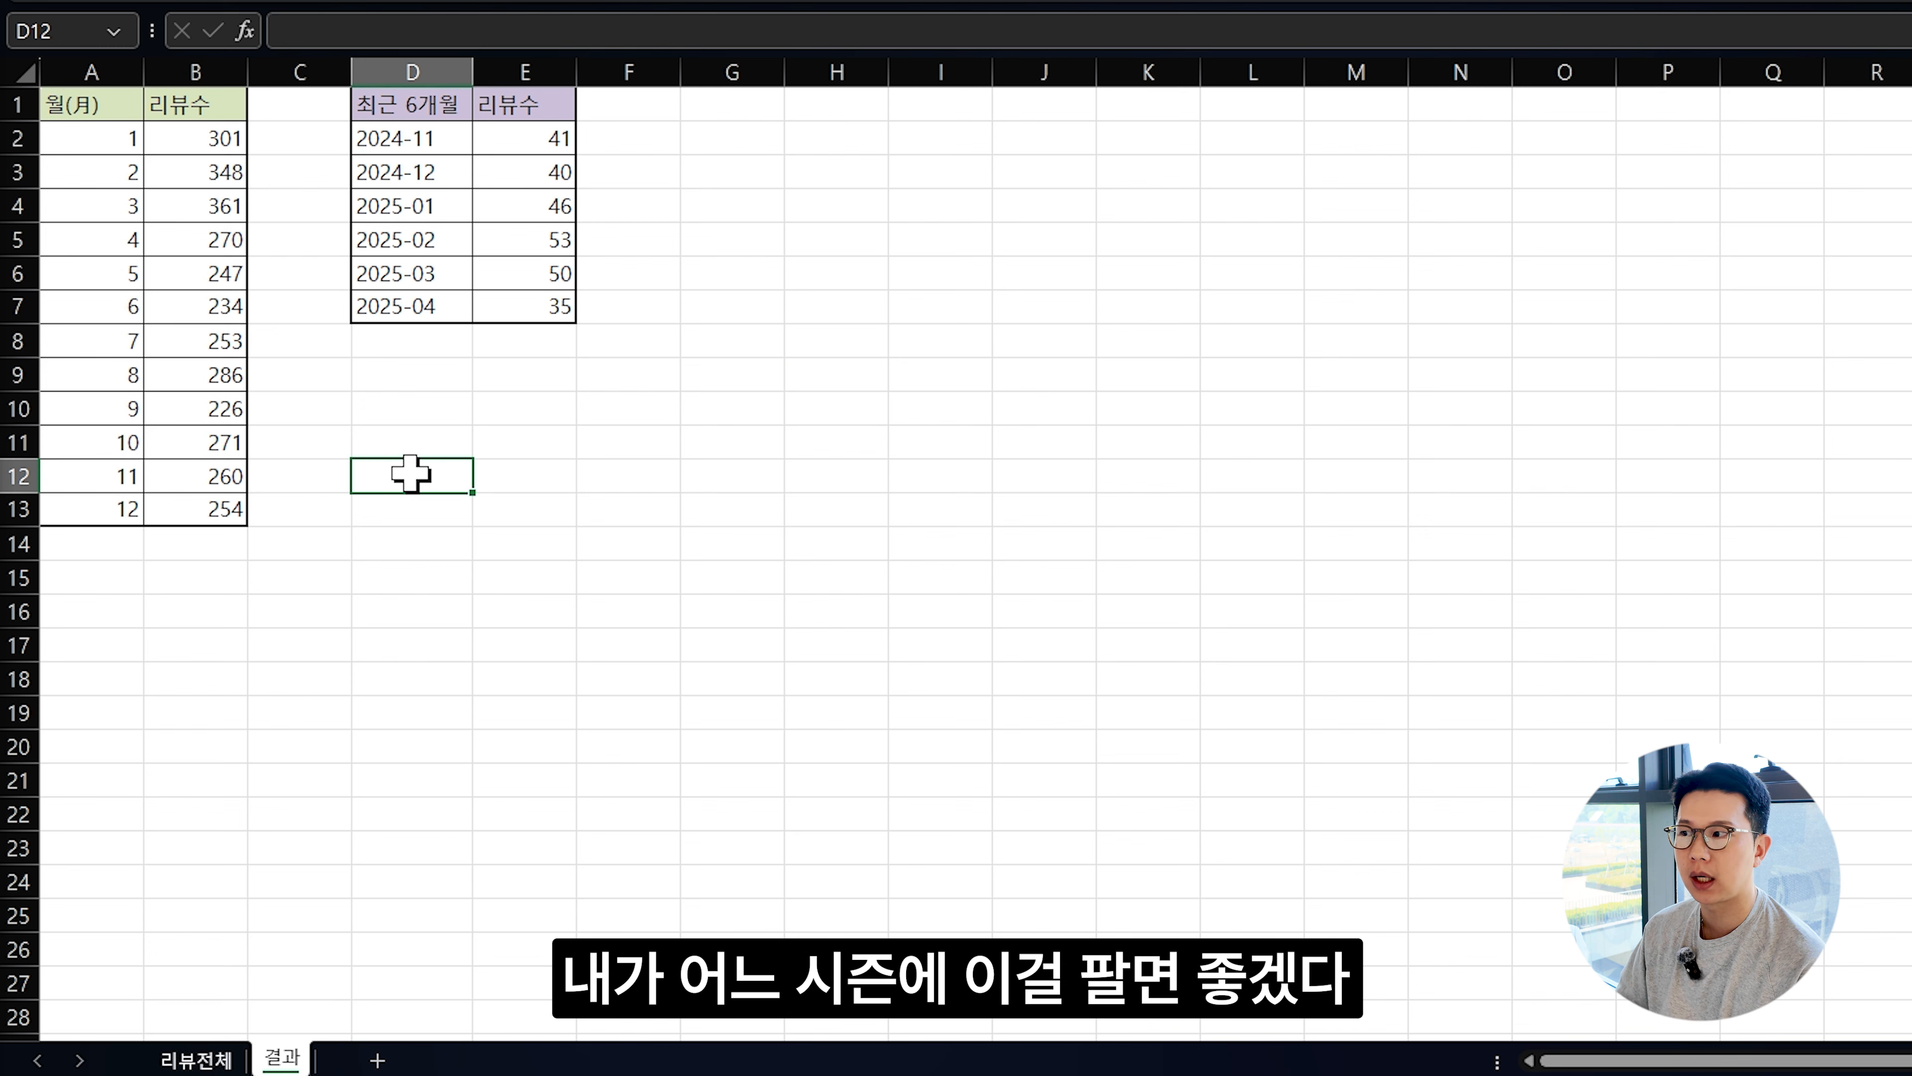
{"action": "left_click_drag", "start_coordinate": [451, 140], "coordinate": [567, 320]}
{"action": "left_click", "coordinate": [794, 340]}
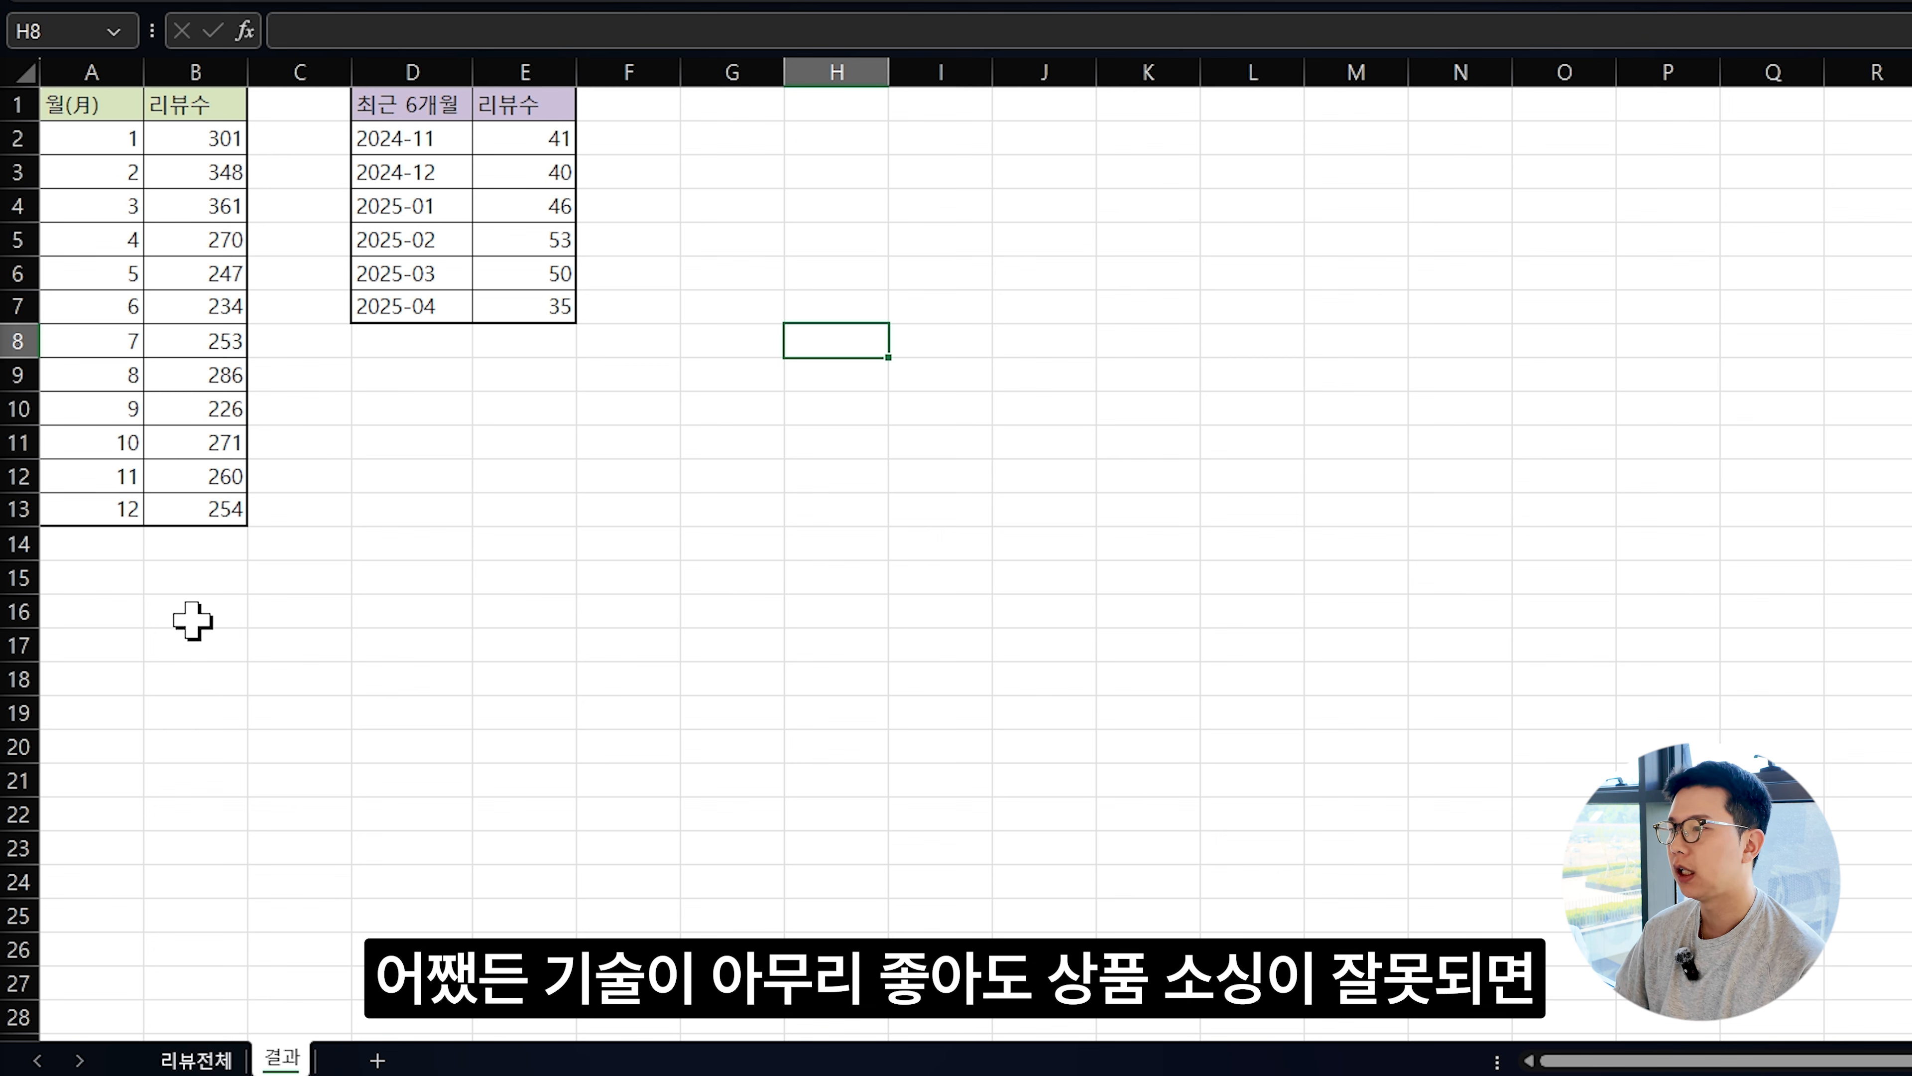
{"action": "left_click", "coordinate": [265, 712]}
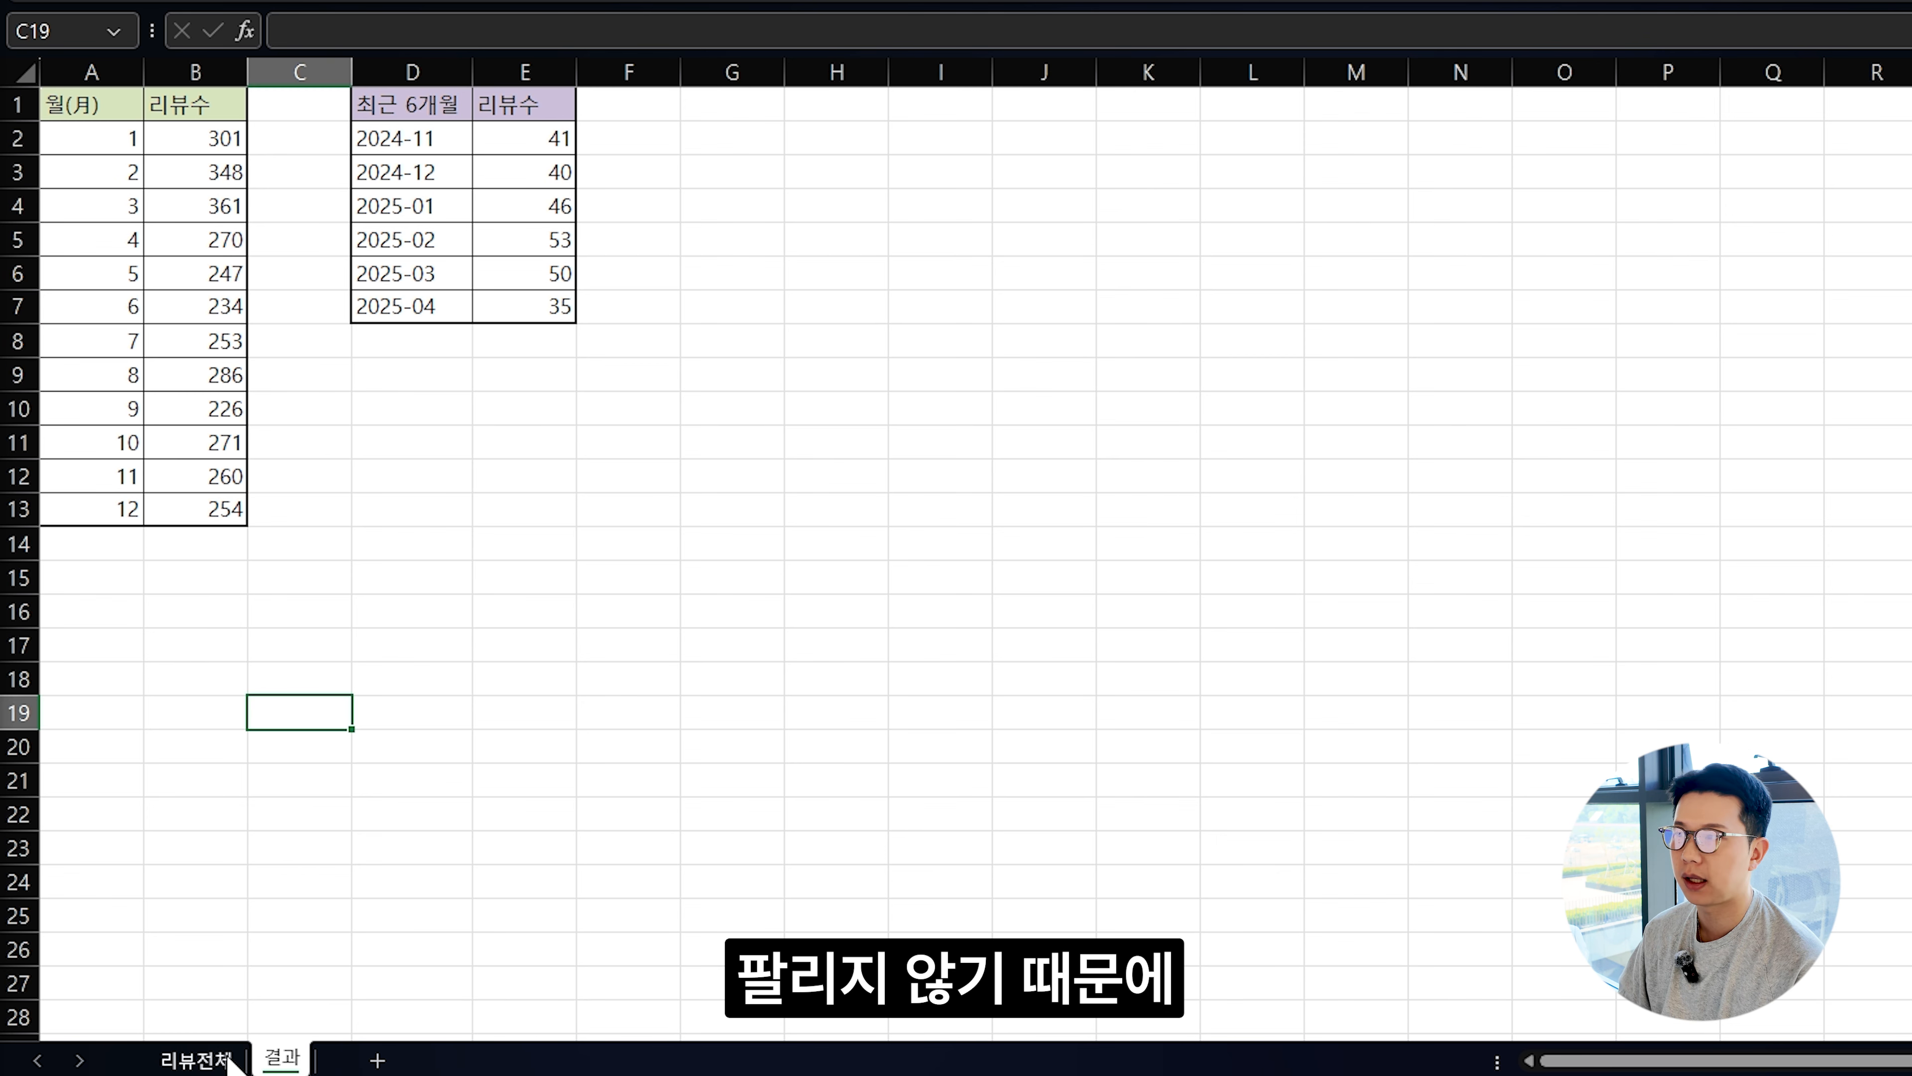
Return to the 리뷰전체 sheet and look over the review texts in the 리뷰내용 column.
{"action": "left_click", "coordinate": [195, 1060]}
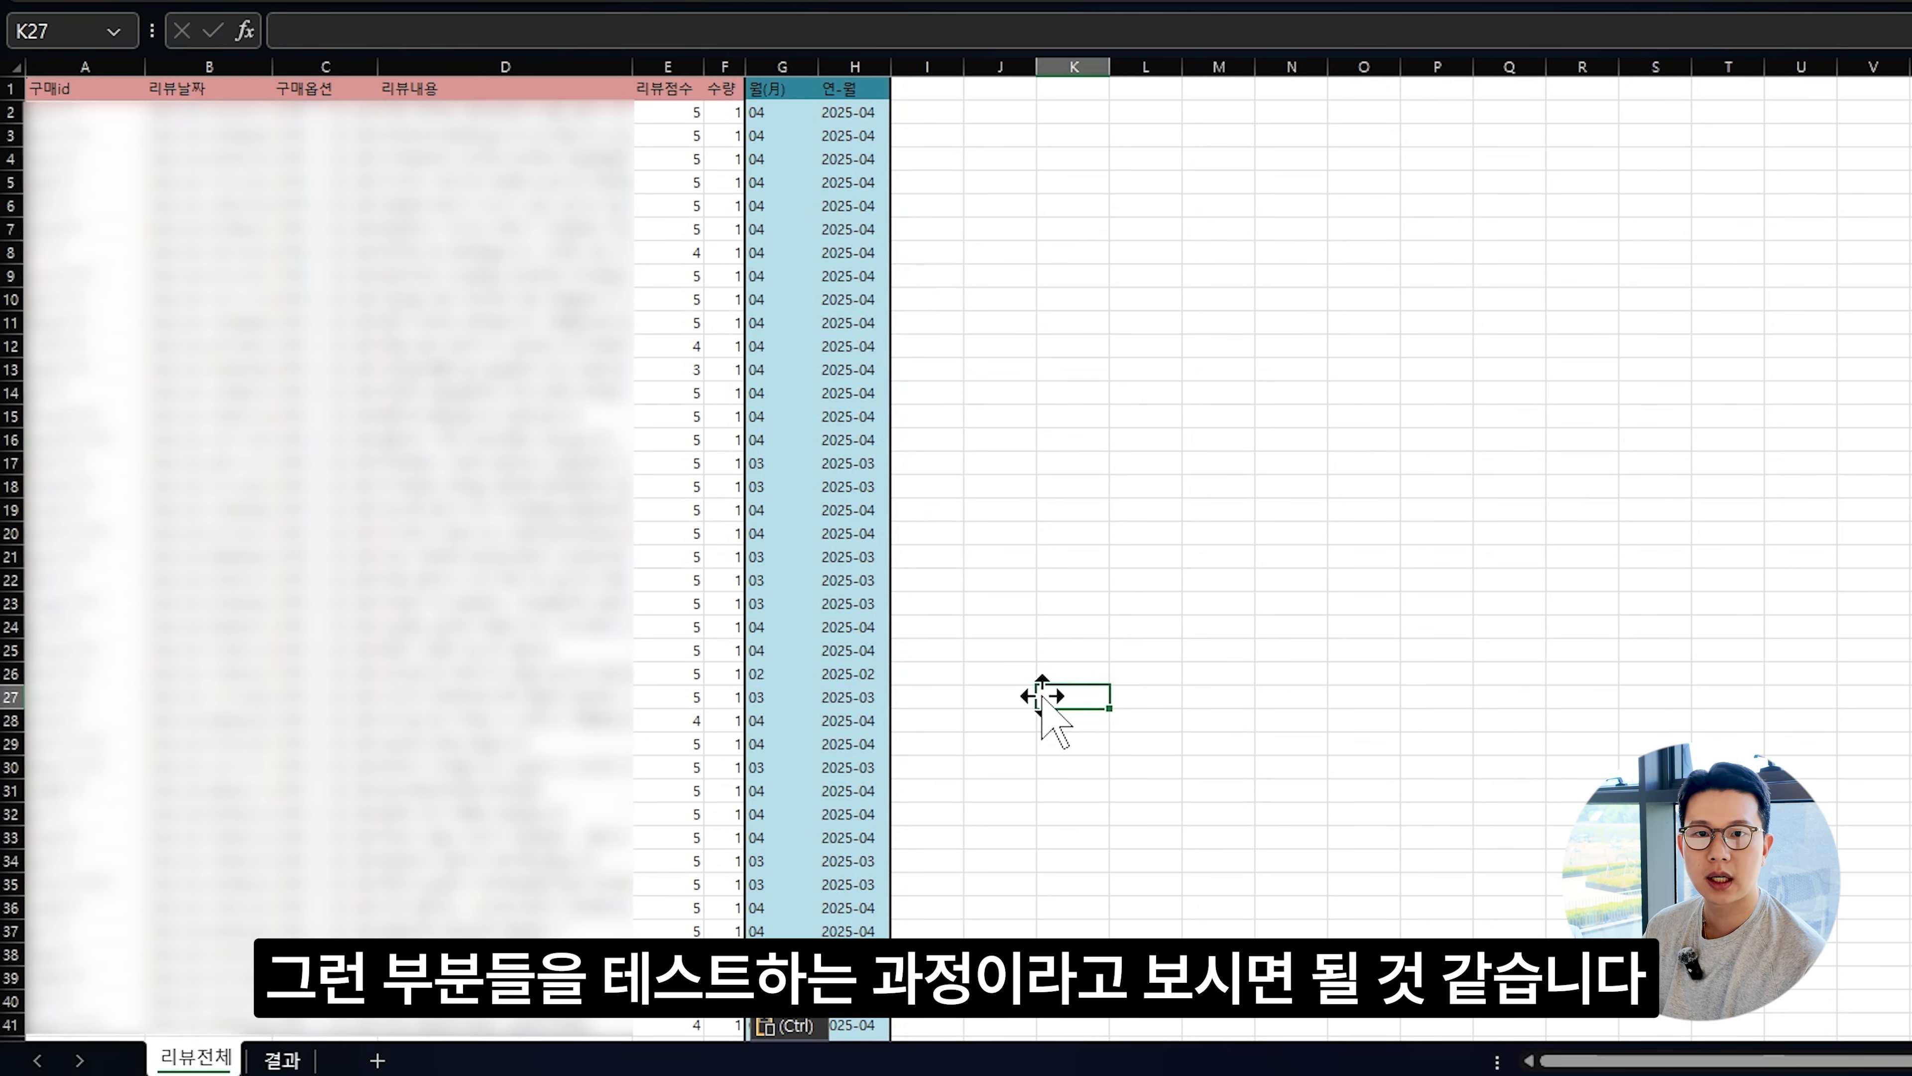
{"action": "left_click", "coordinate": [1047, 652]}
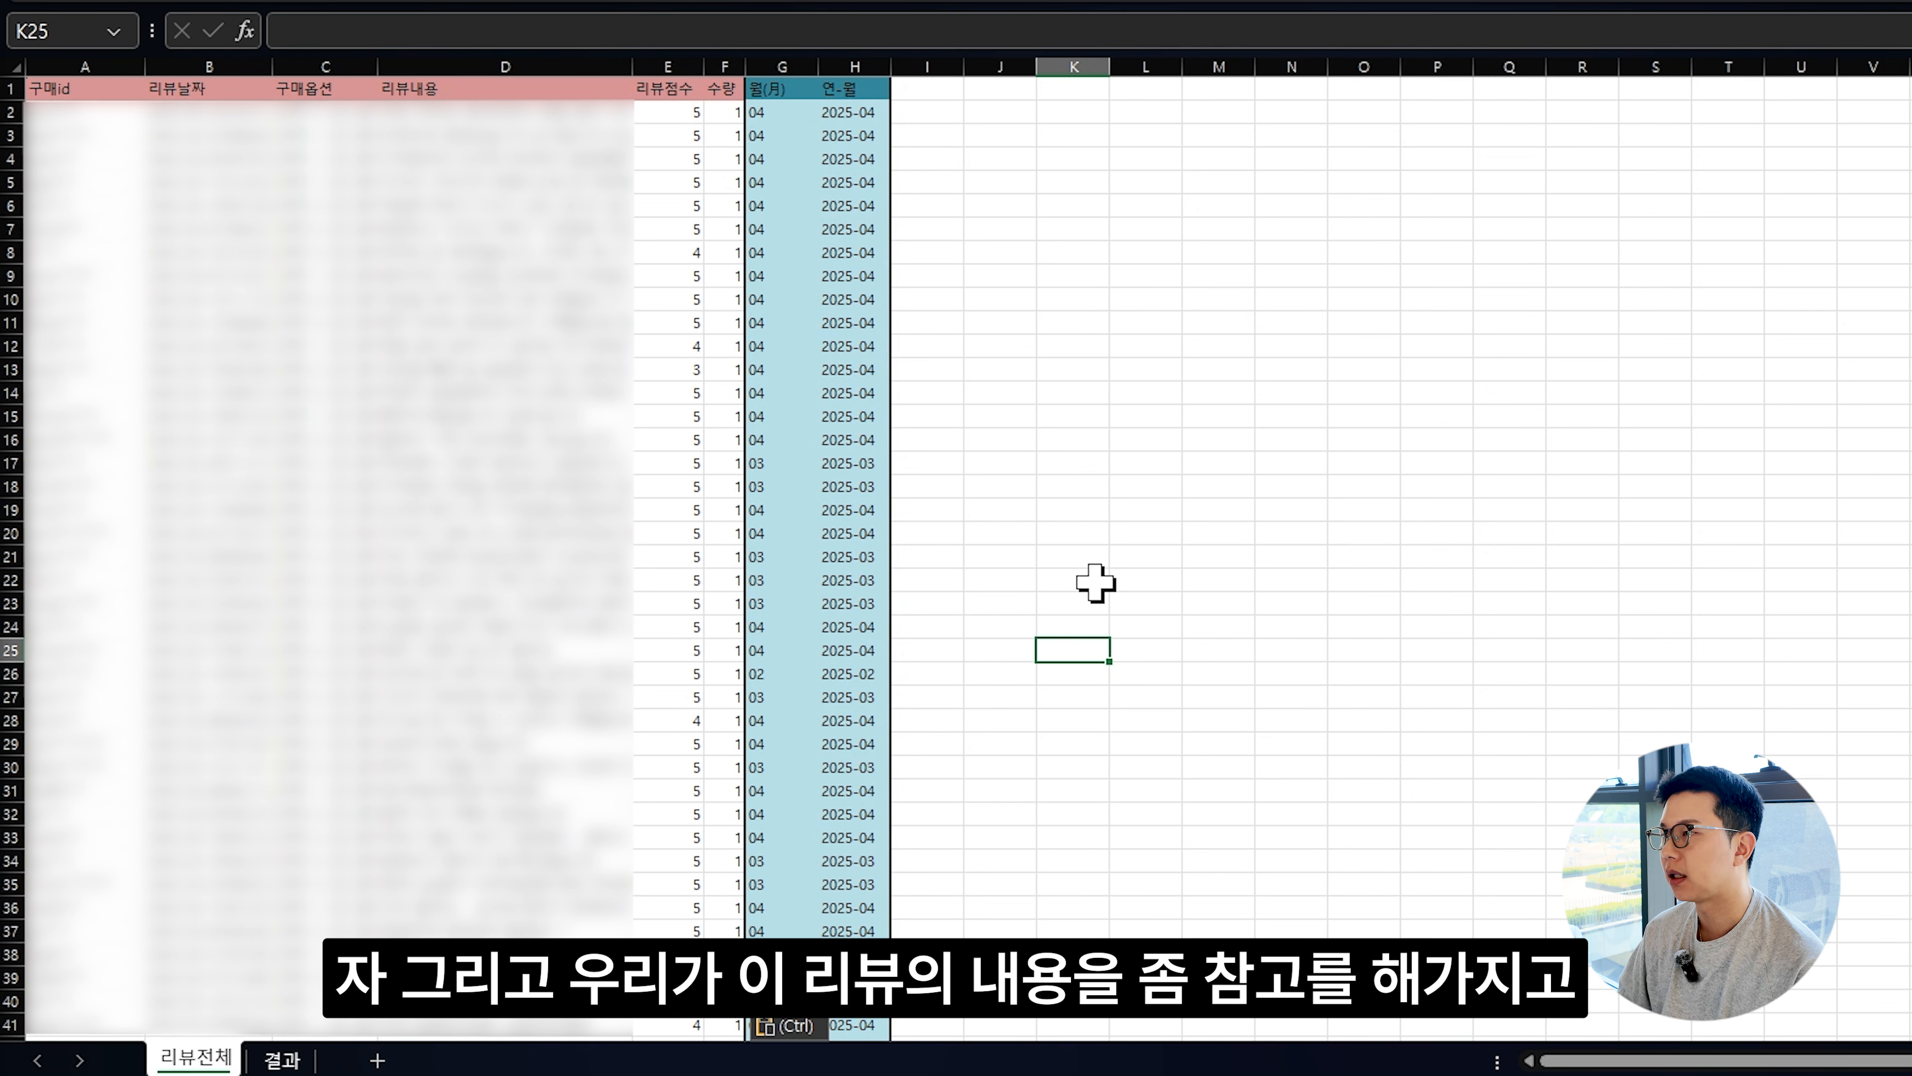
{"action": "left_click_drag", "start_coordinate": [456, 113], "coordinate": [466, 578]}
{"action": "left_click", "coordinate": [1178, 416]}
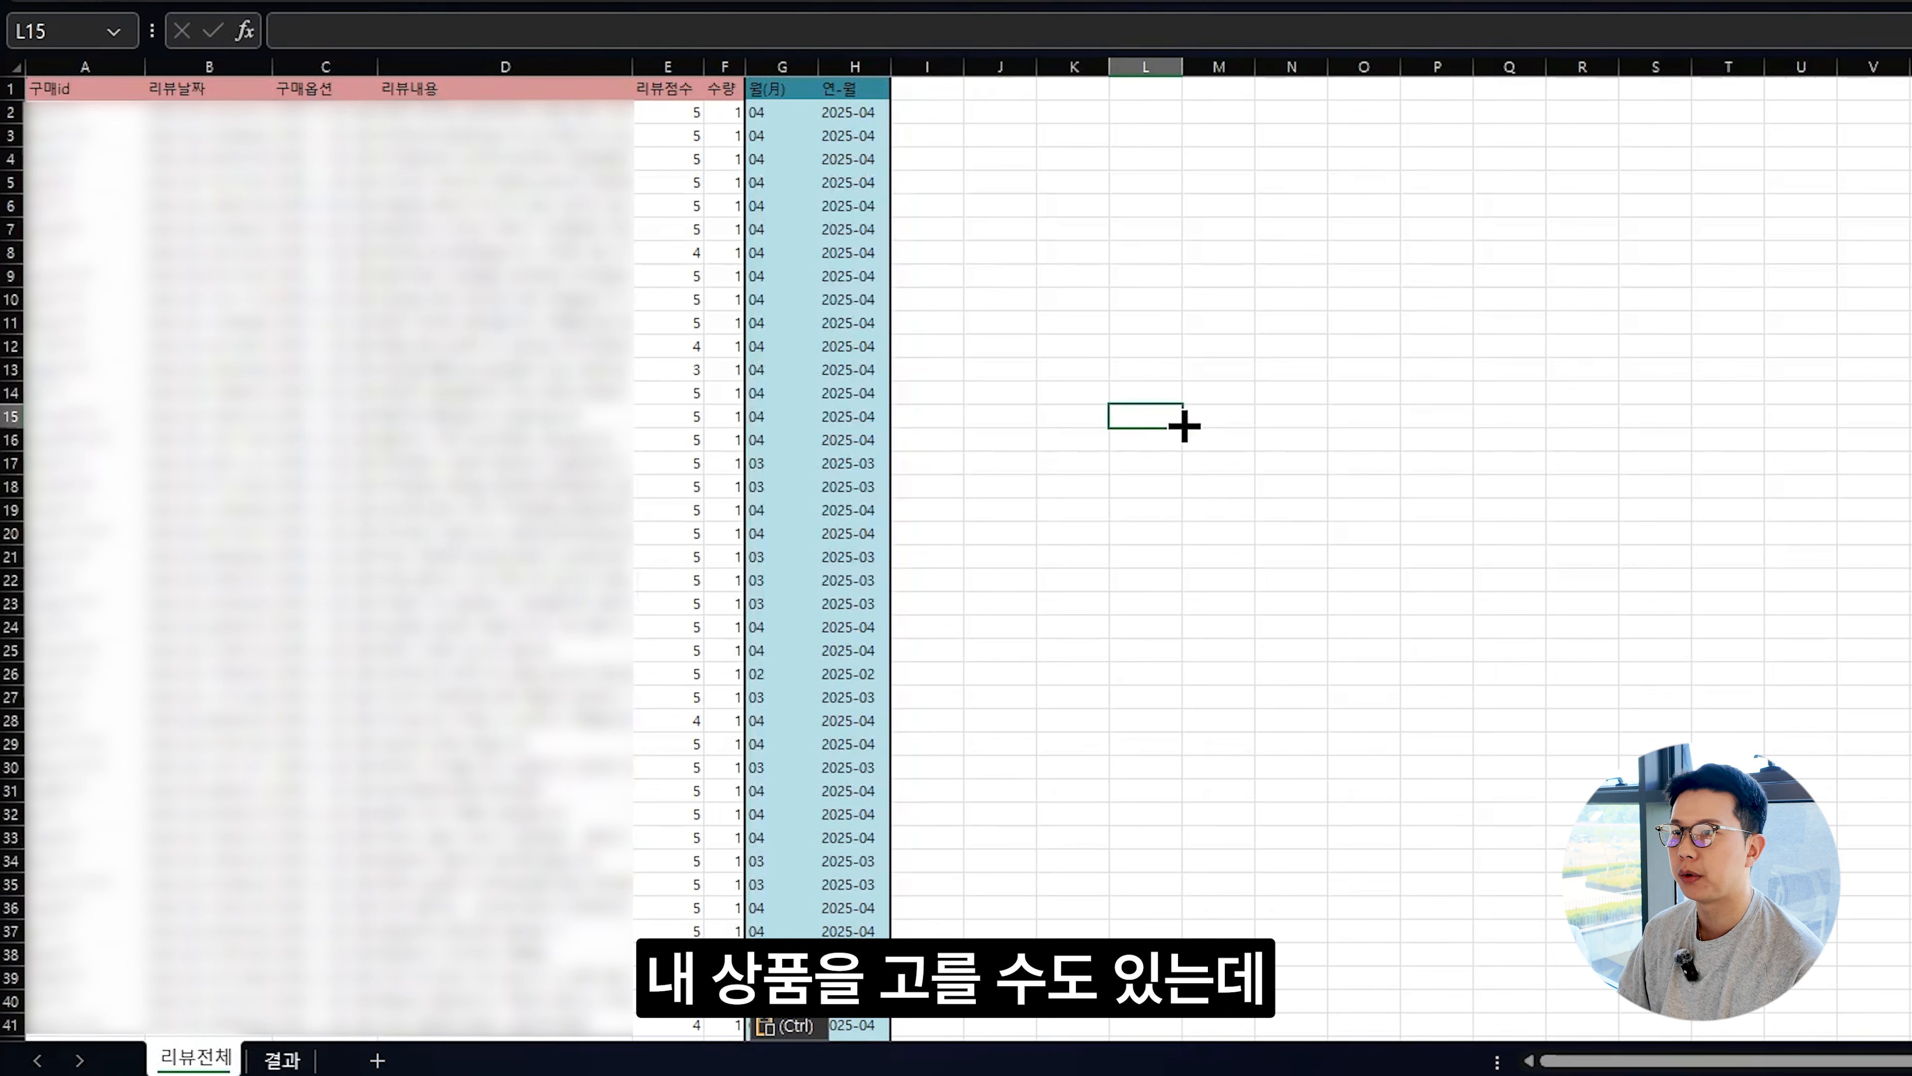
Add filters to the header row from 구매id to 연-월 and widen the 리뷰점수 column.
{"action": "left_click_drag", "start_coordinate": [53, 88], "coordinate": [881, 82]}
{"action": "key", "text": "ctrl+shift+l"}
{"action": "left_click", "coordinate": [1212, 181]}
{"action": "left_click_drag", "start_coordinate": [705, 66], "coordinate": [779, 69]}
Sort the reviews by 리뷰점수 in ascending order and check the scores in that column.
{"action": "left_click", "coordinate": [700, 88]}
{"action": "left_click", "coordinate": [768, 88]}
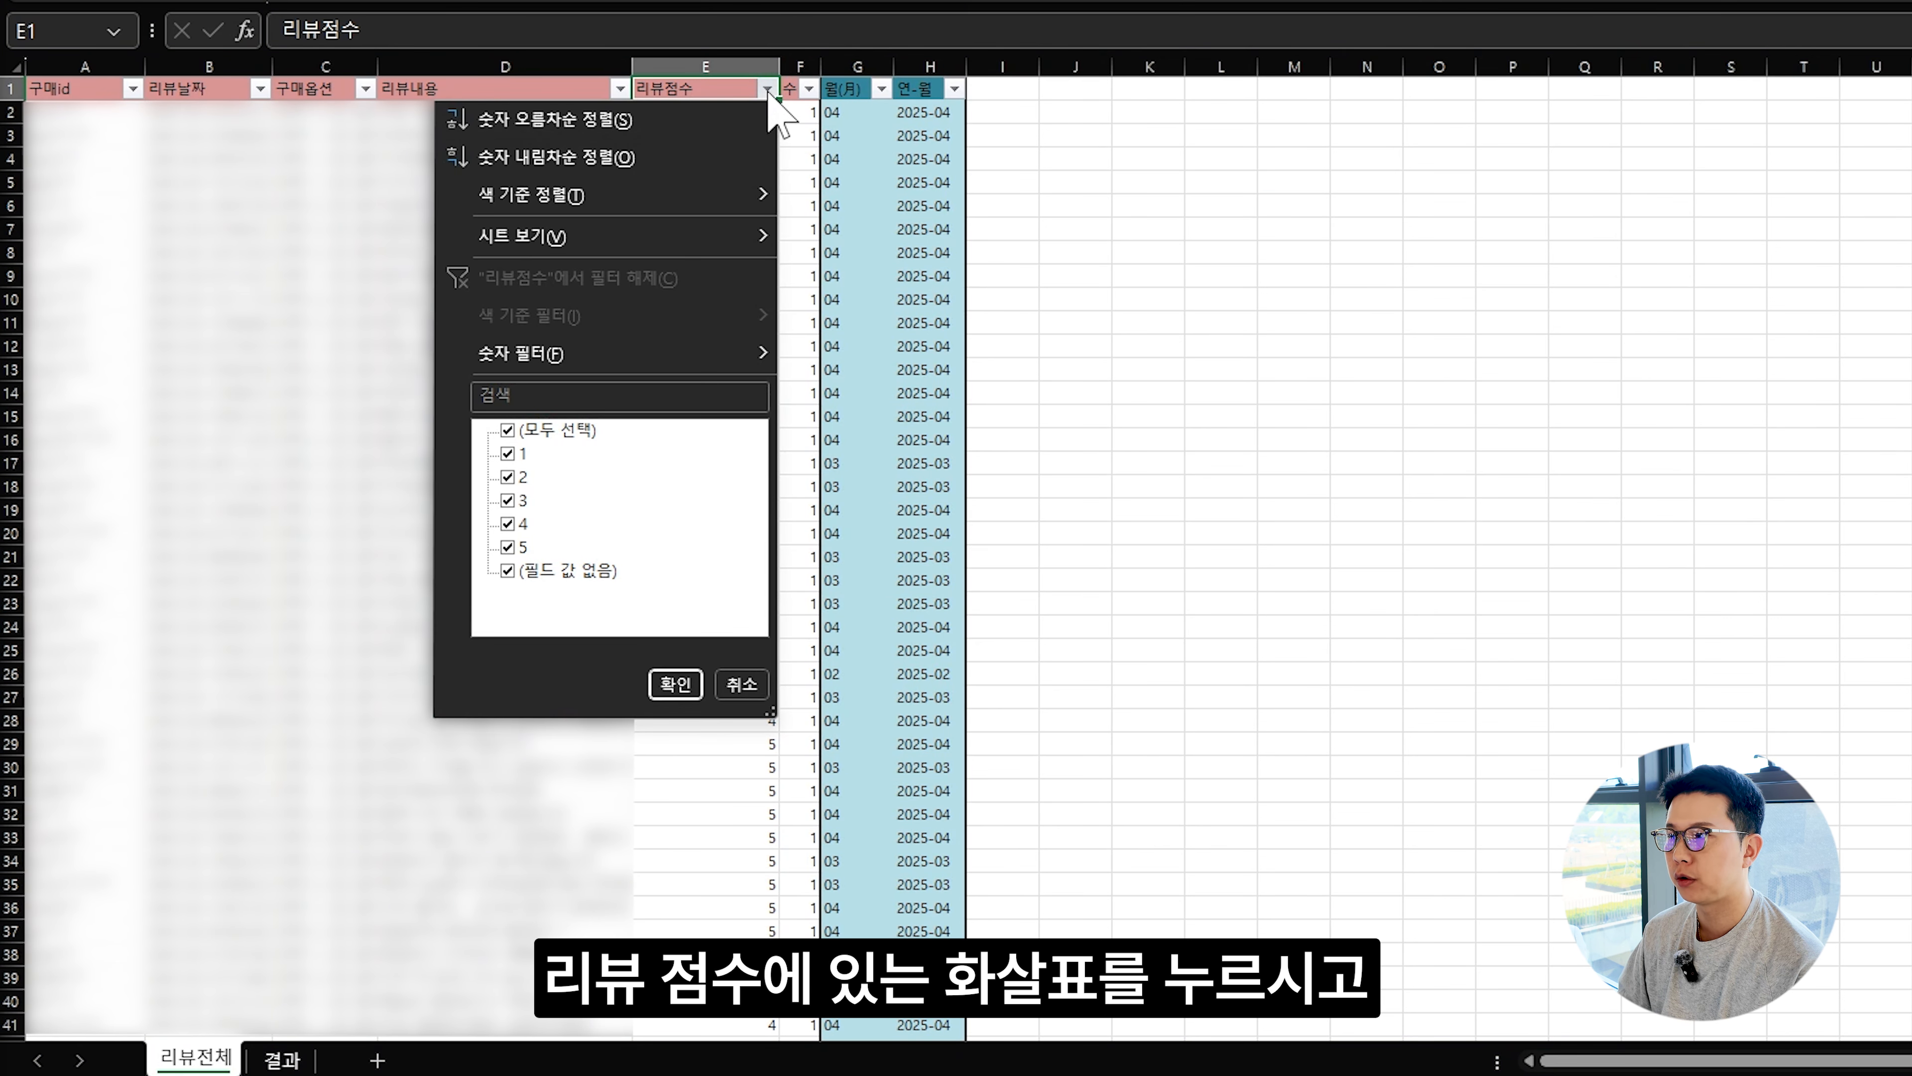
{"action": "left_click", "coordinate": [641, 120]}
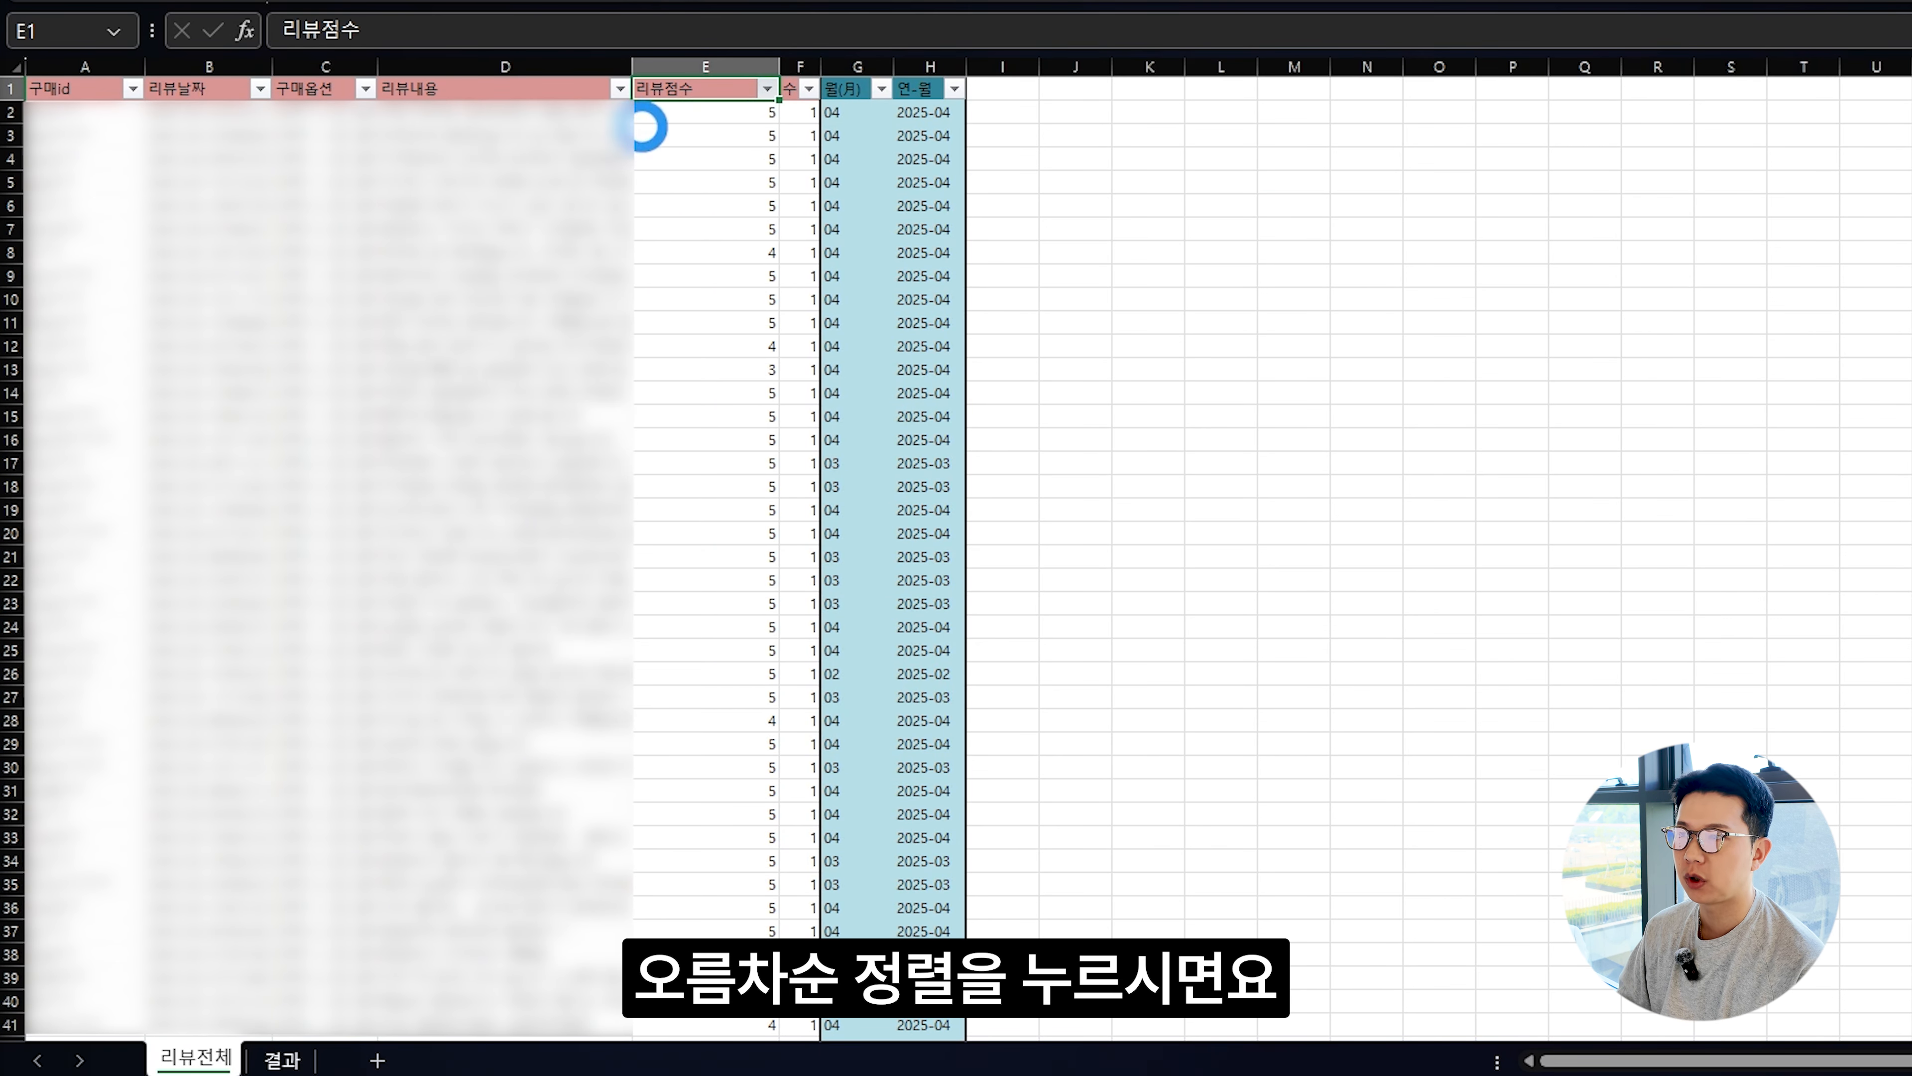
{"action": "left_click", "coordinate": [1088, 229]}
{"action": "left_click_drag", "start_coordinate": [745, 113], "coordinate": [790, 499]}
{"action": "left_click", "coordinate": [1272, 366]}
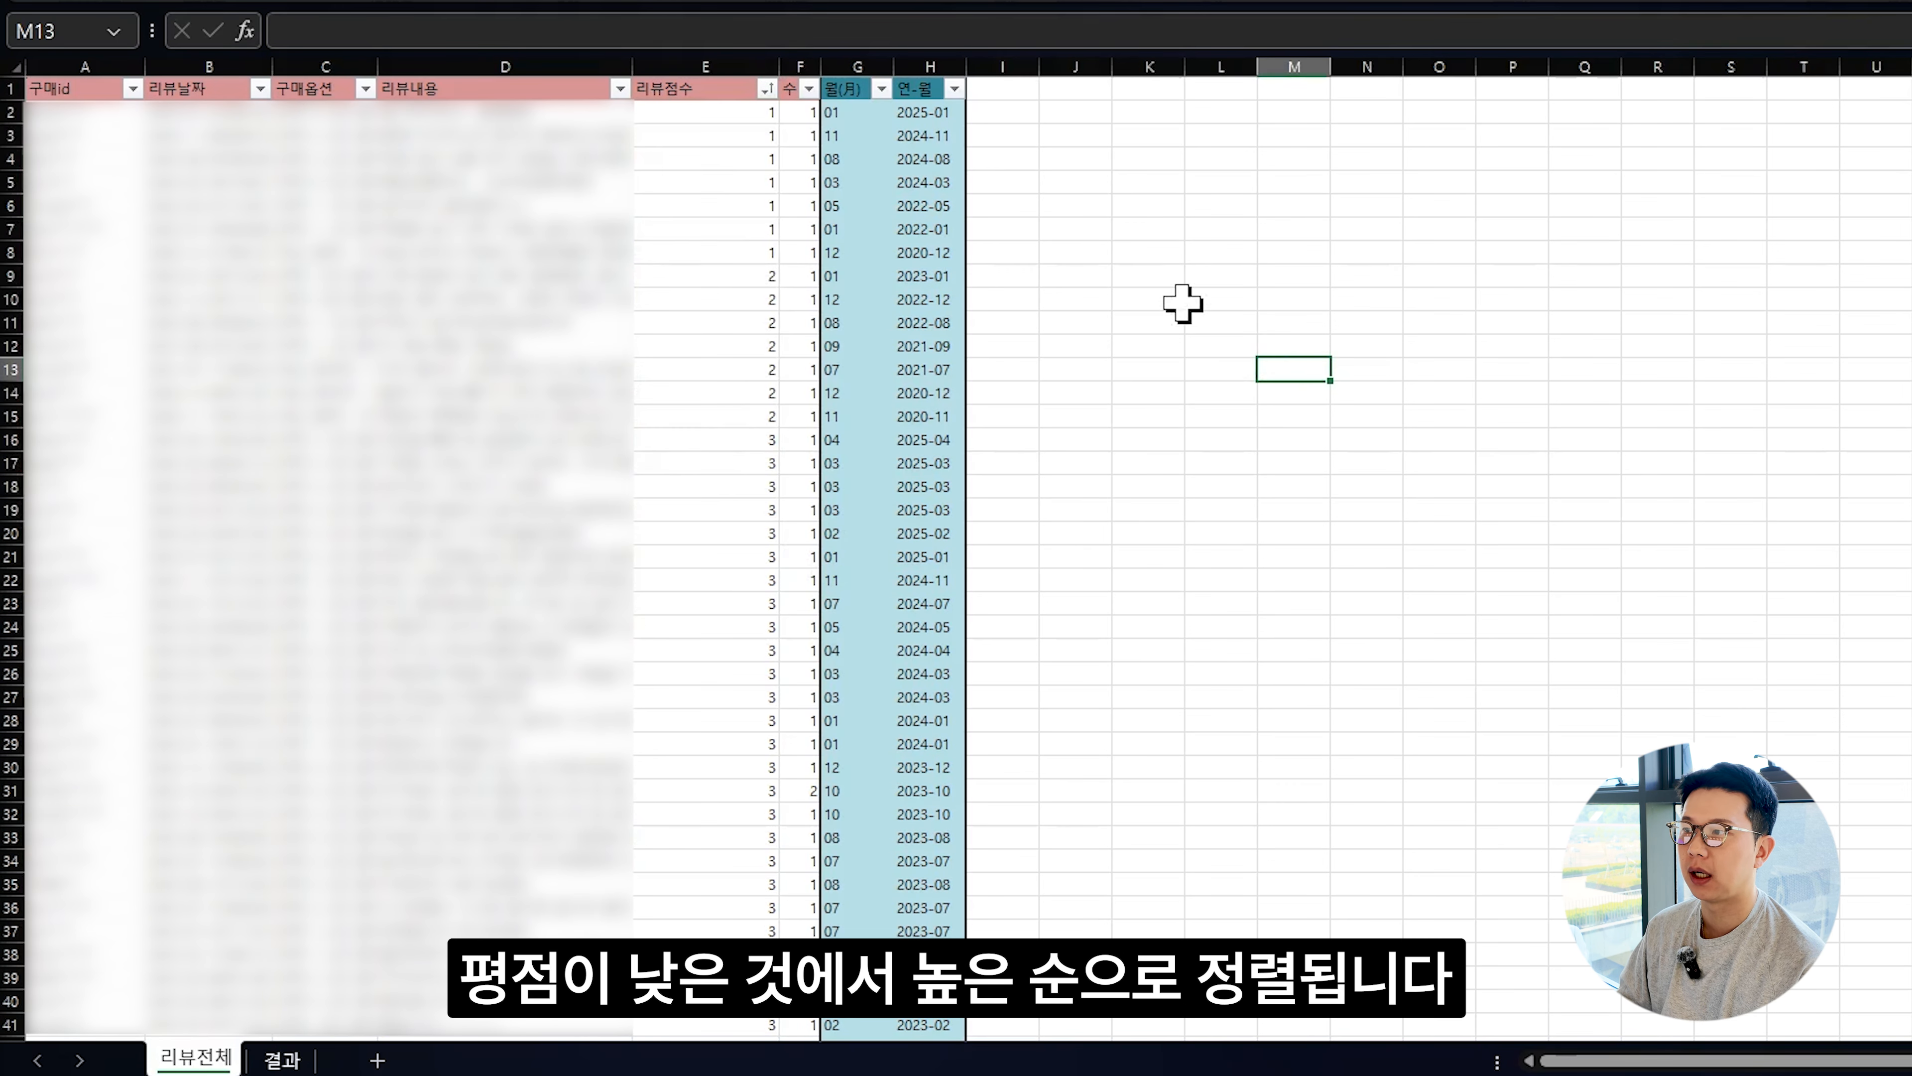
Examine the lowest-rated reviews at the start of the sorted list for customer complaints about the product.
{"action": "left_click", "coordinate": [1223, 176]}
{"action": "left_click", "coordinate": [1221, 392]}
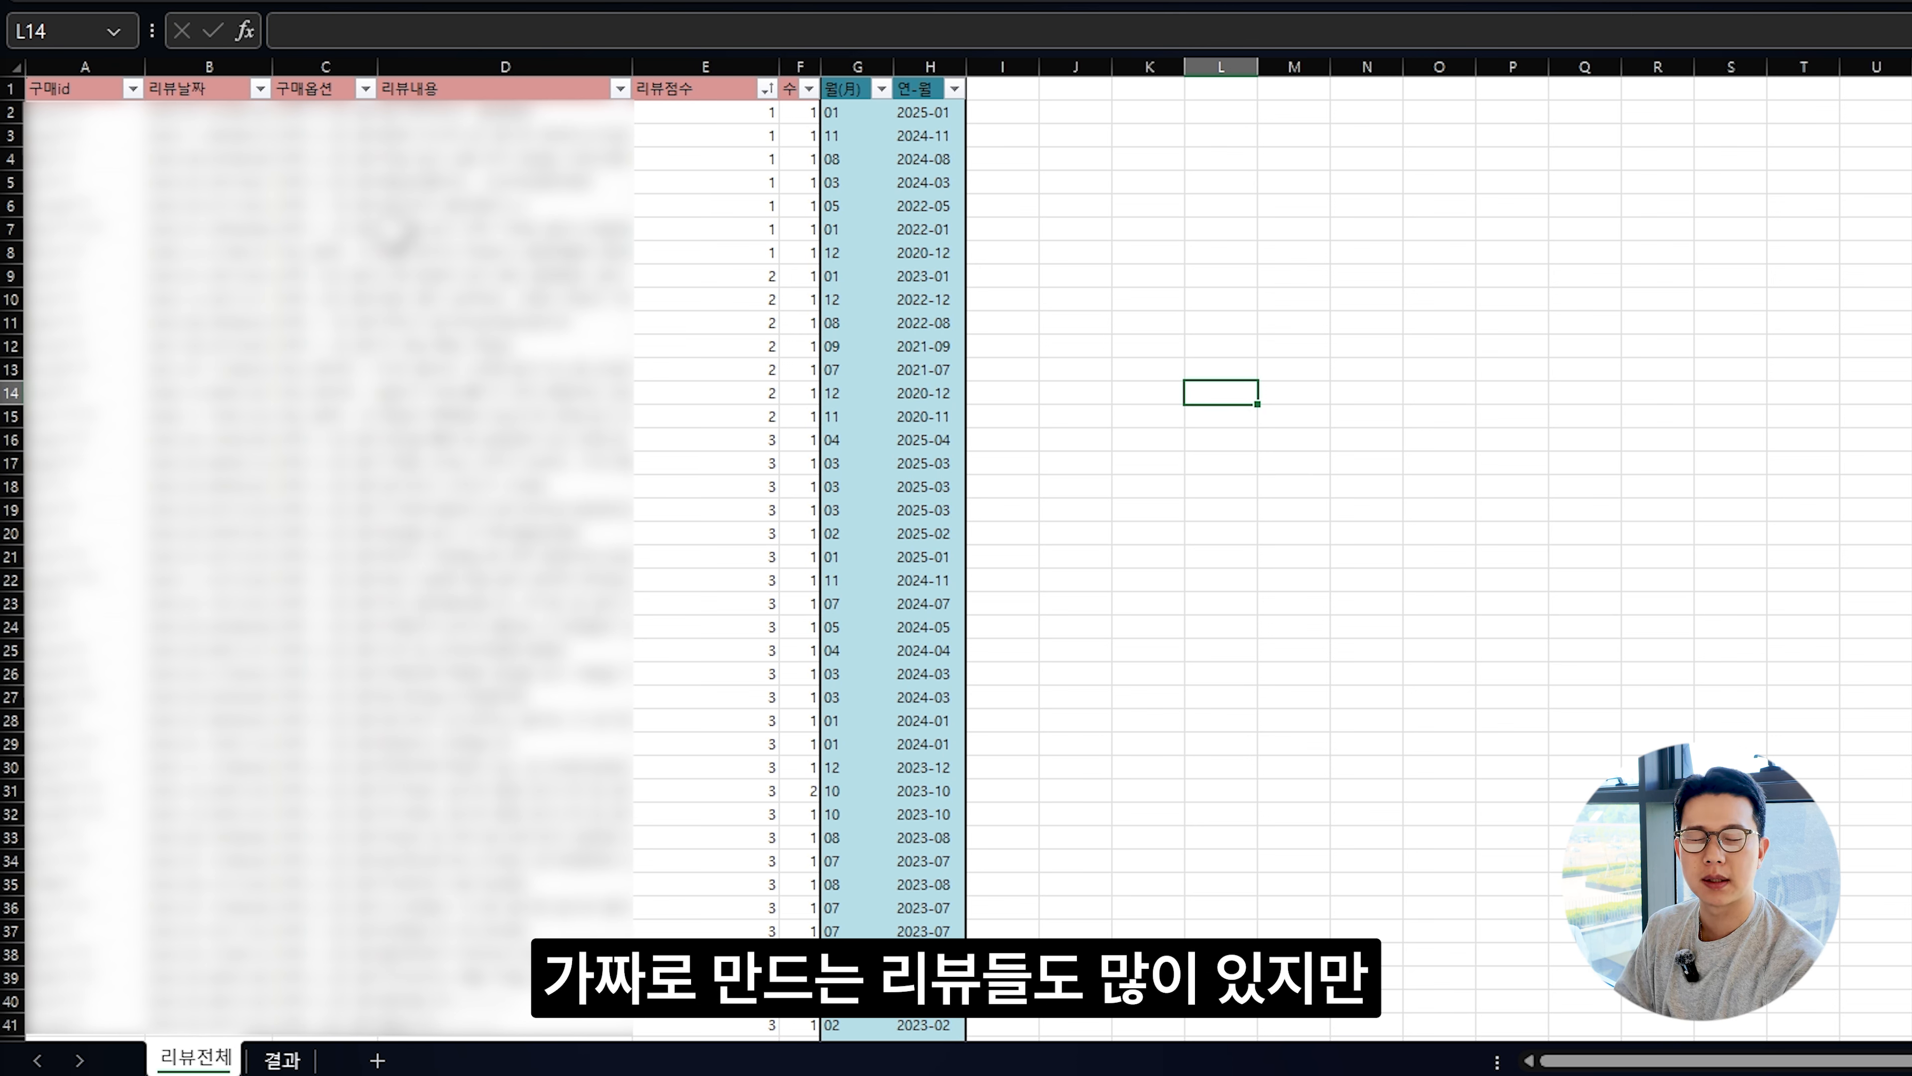
{"action": "left_click", "coordinate": [1268, 303]}
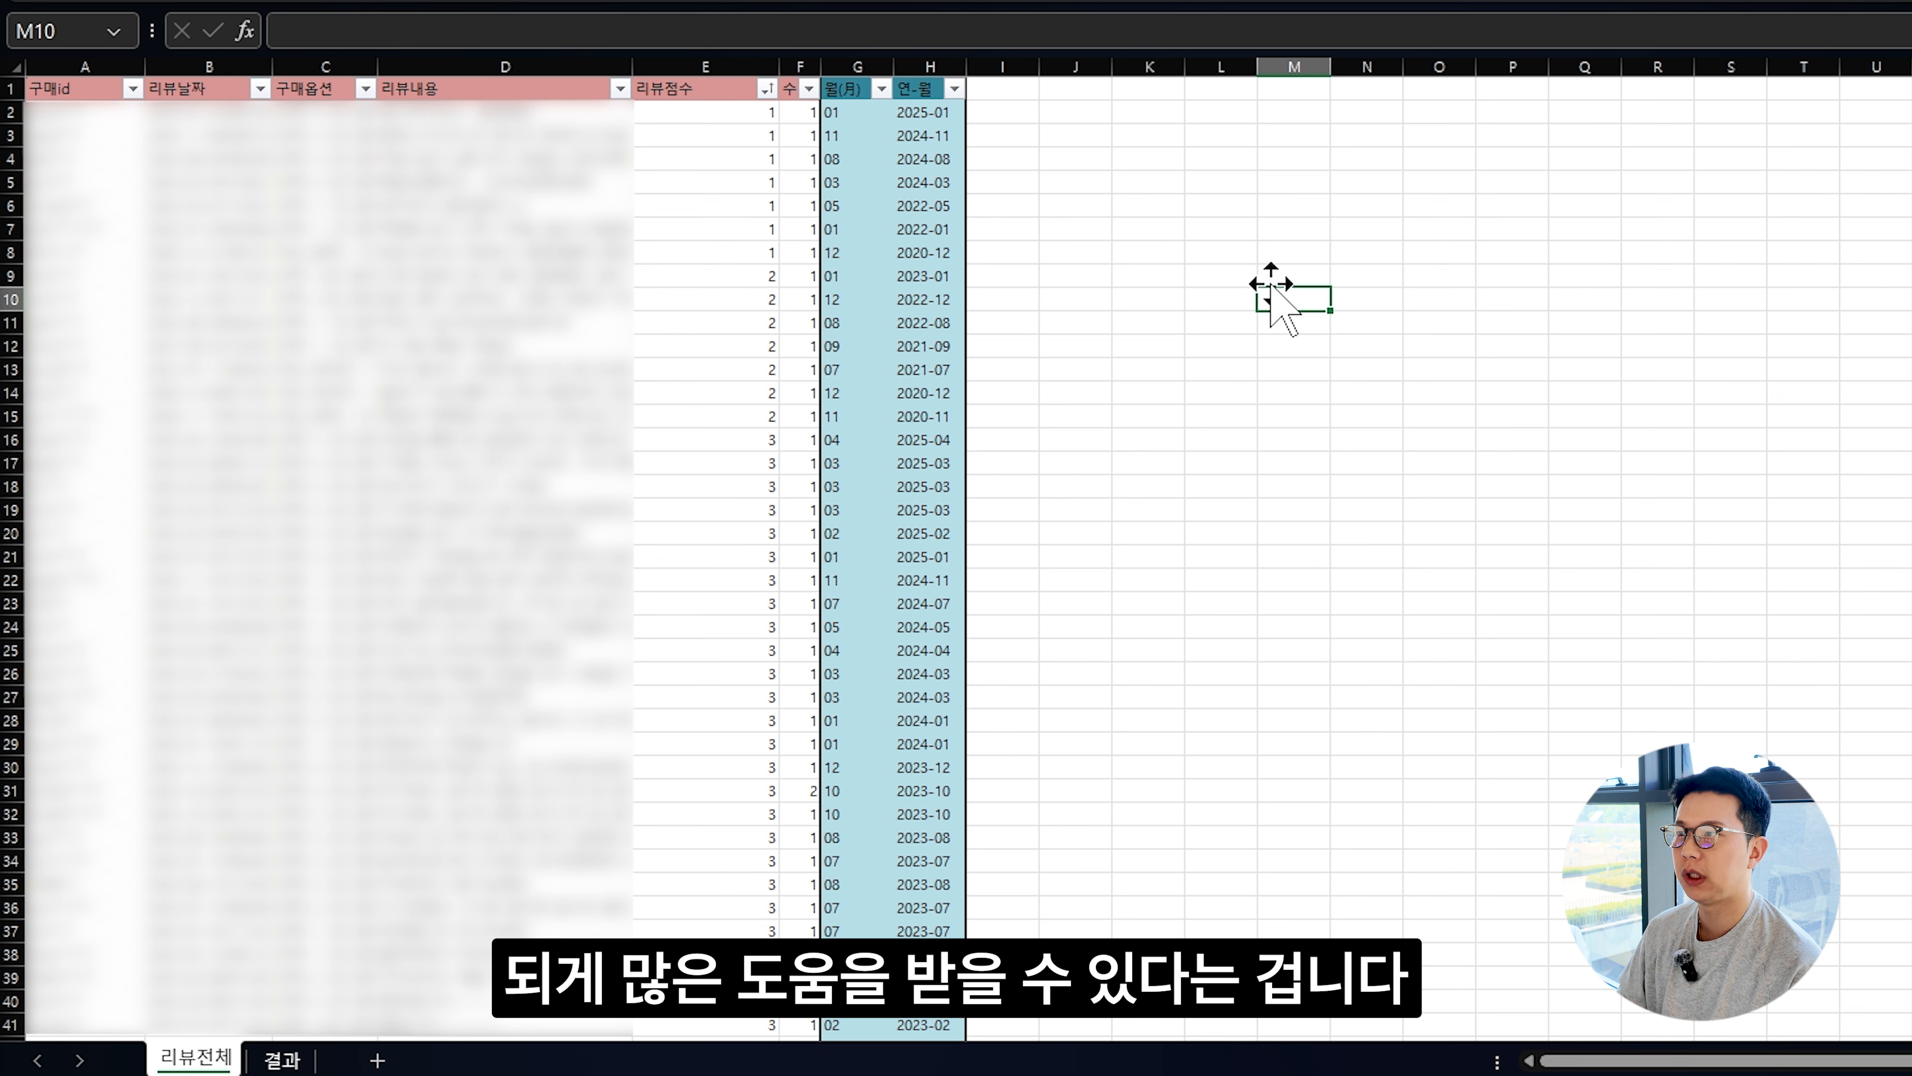
{"action": "left_click", "coordinate": [1192, 272]}
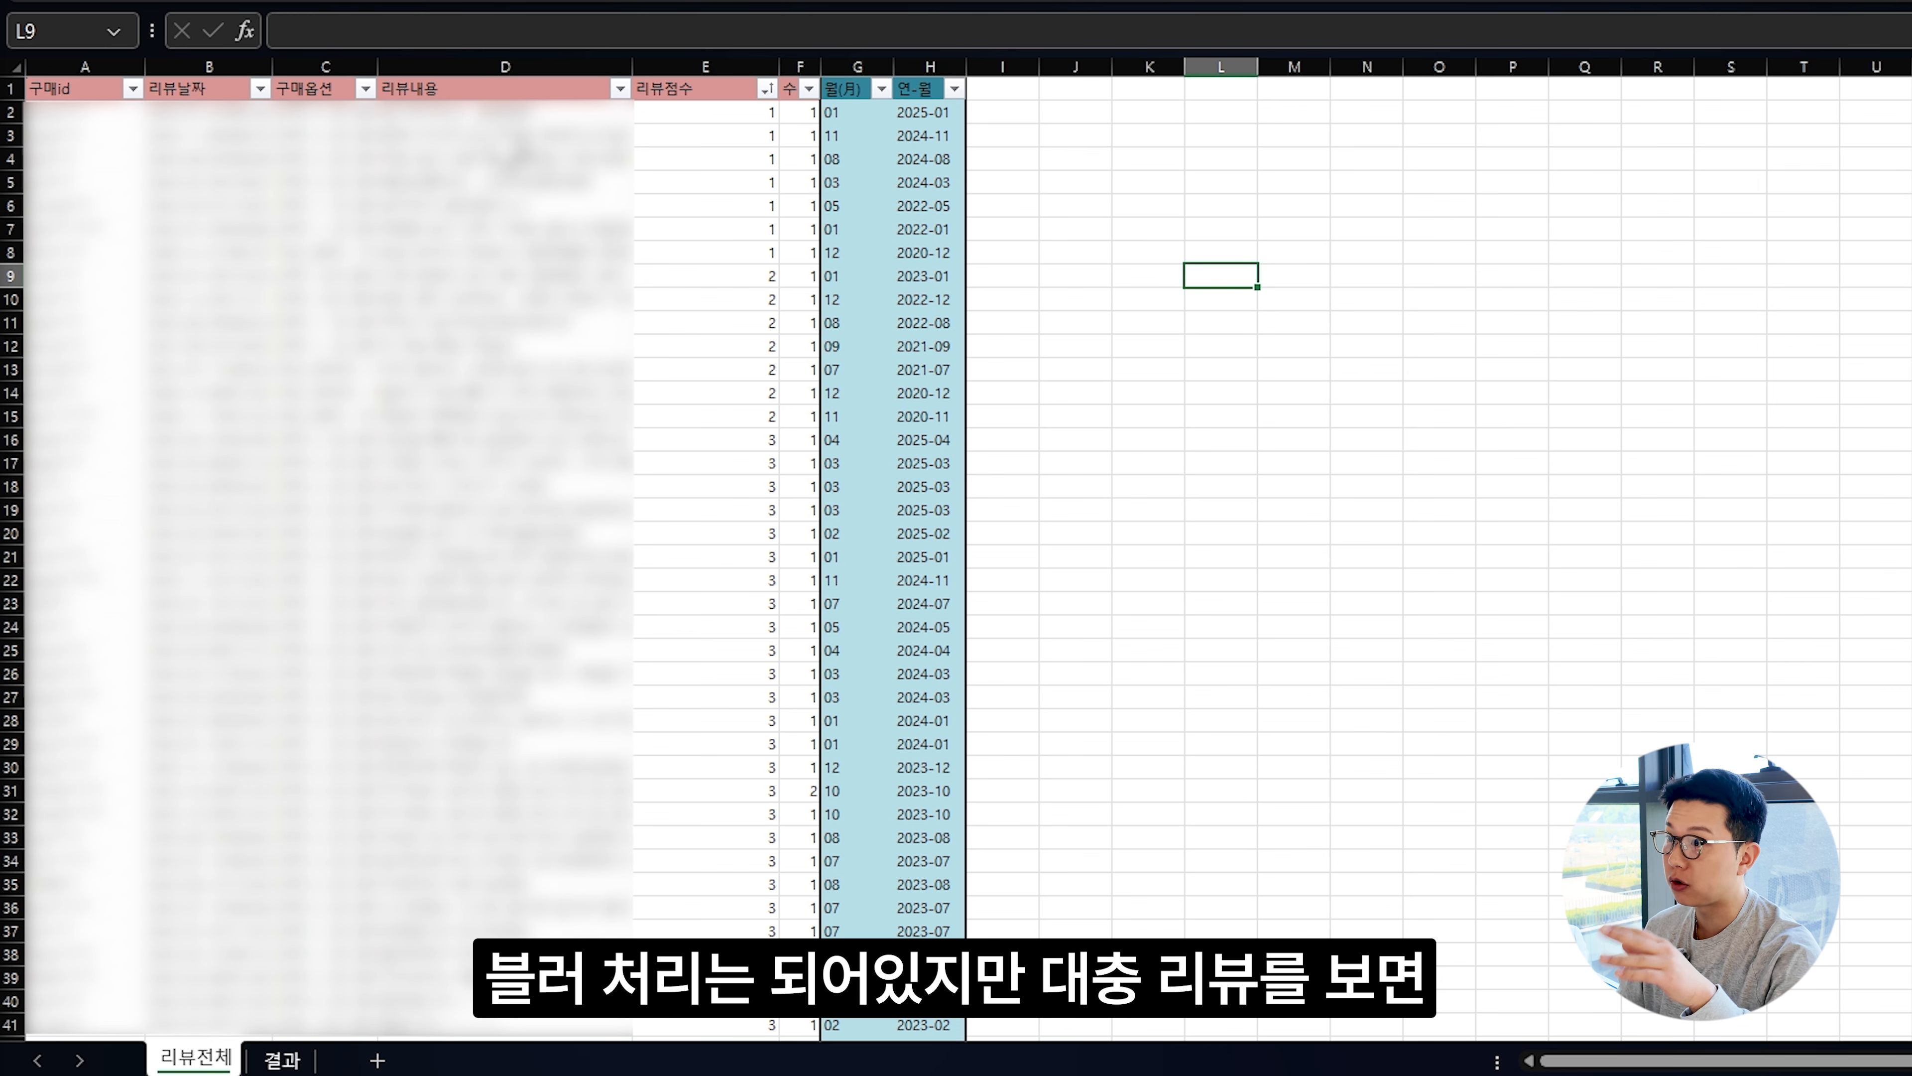
{"action": "left_click", "coordinate": [1129, 230]}
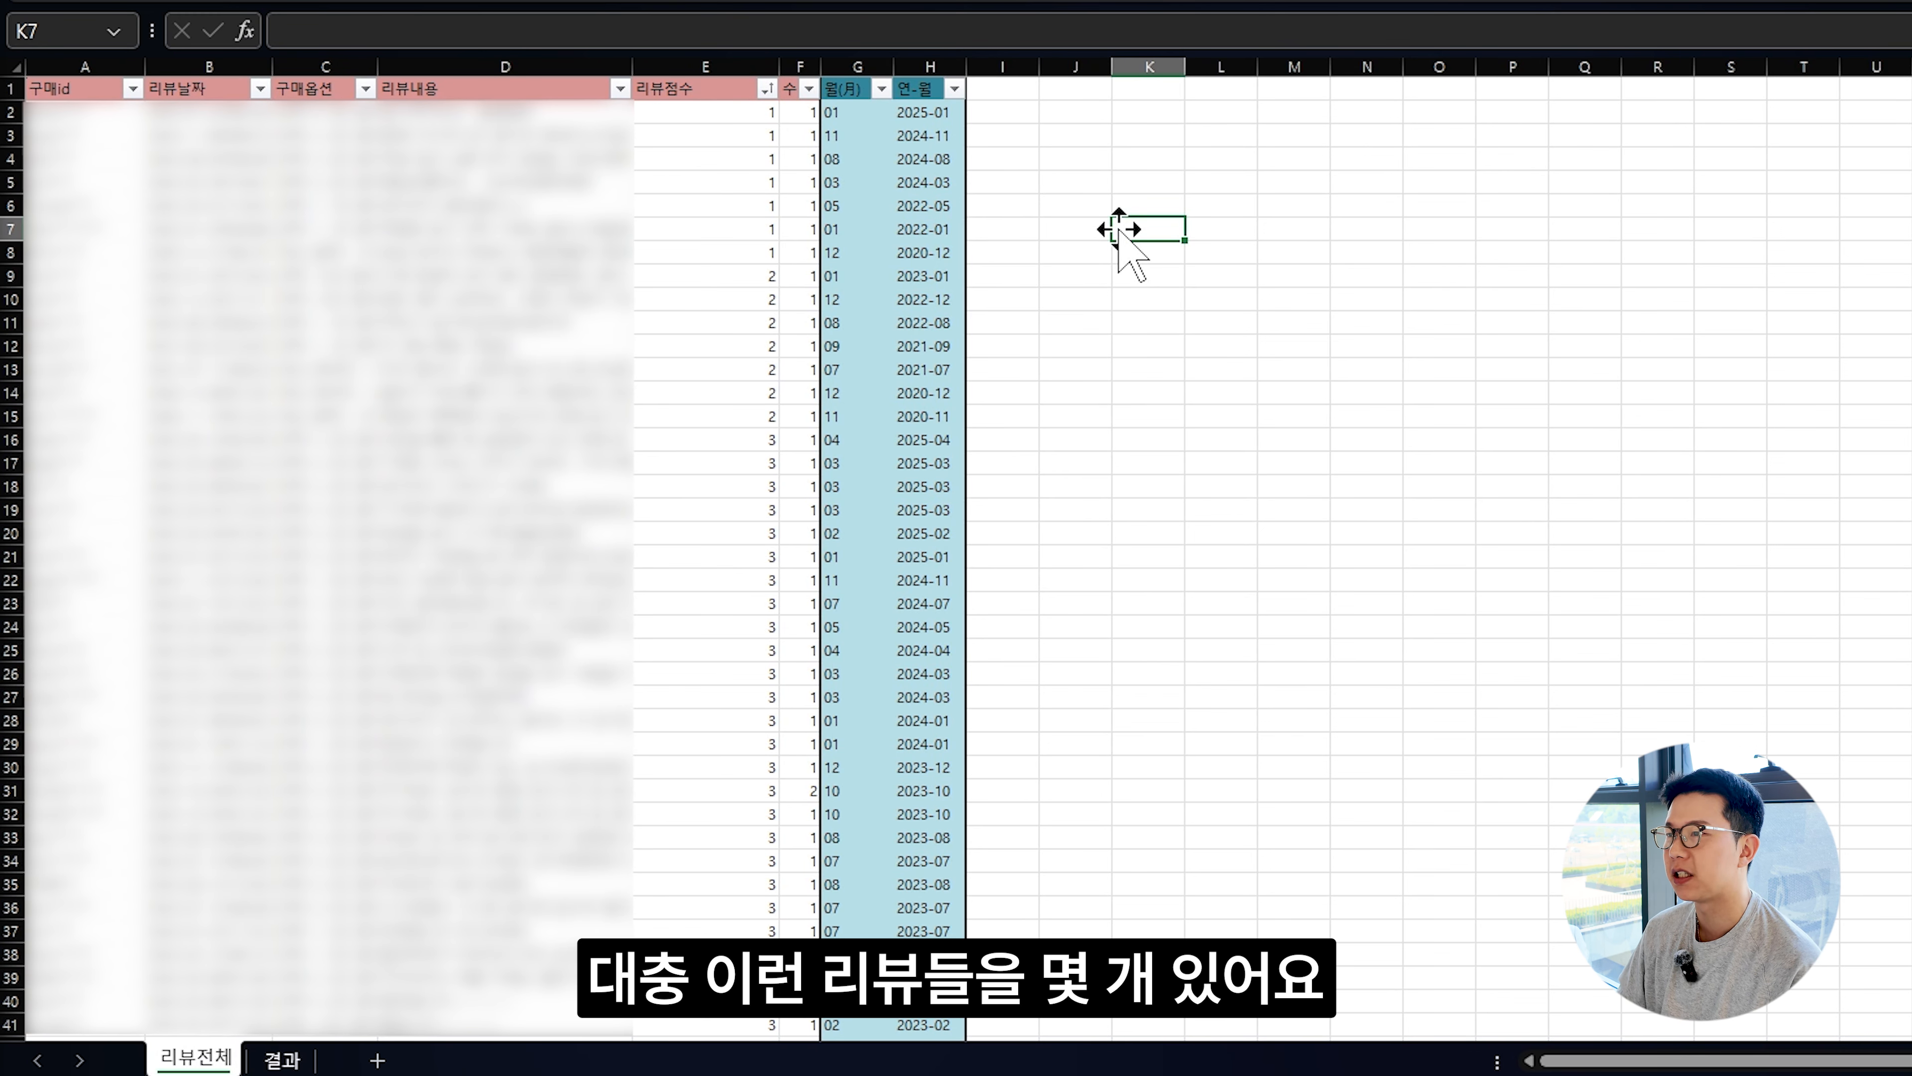
{"action": "left_click_drag", "start_coordinate": [696, 116], "coordinate": [709, 143]}
{"action": "left_click", "coordinate": [1146, 301]}
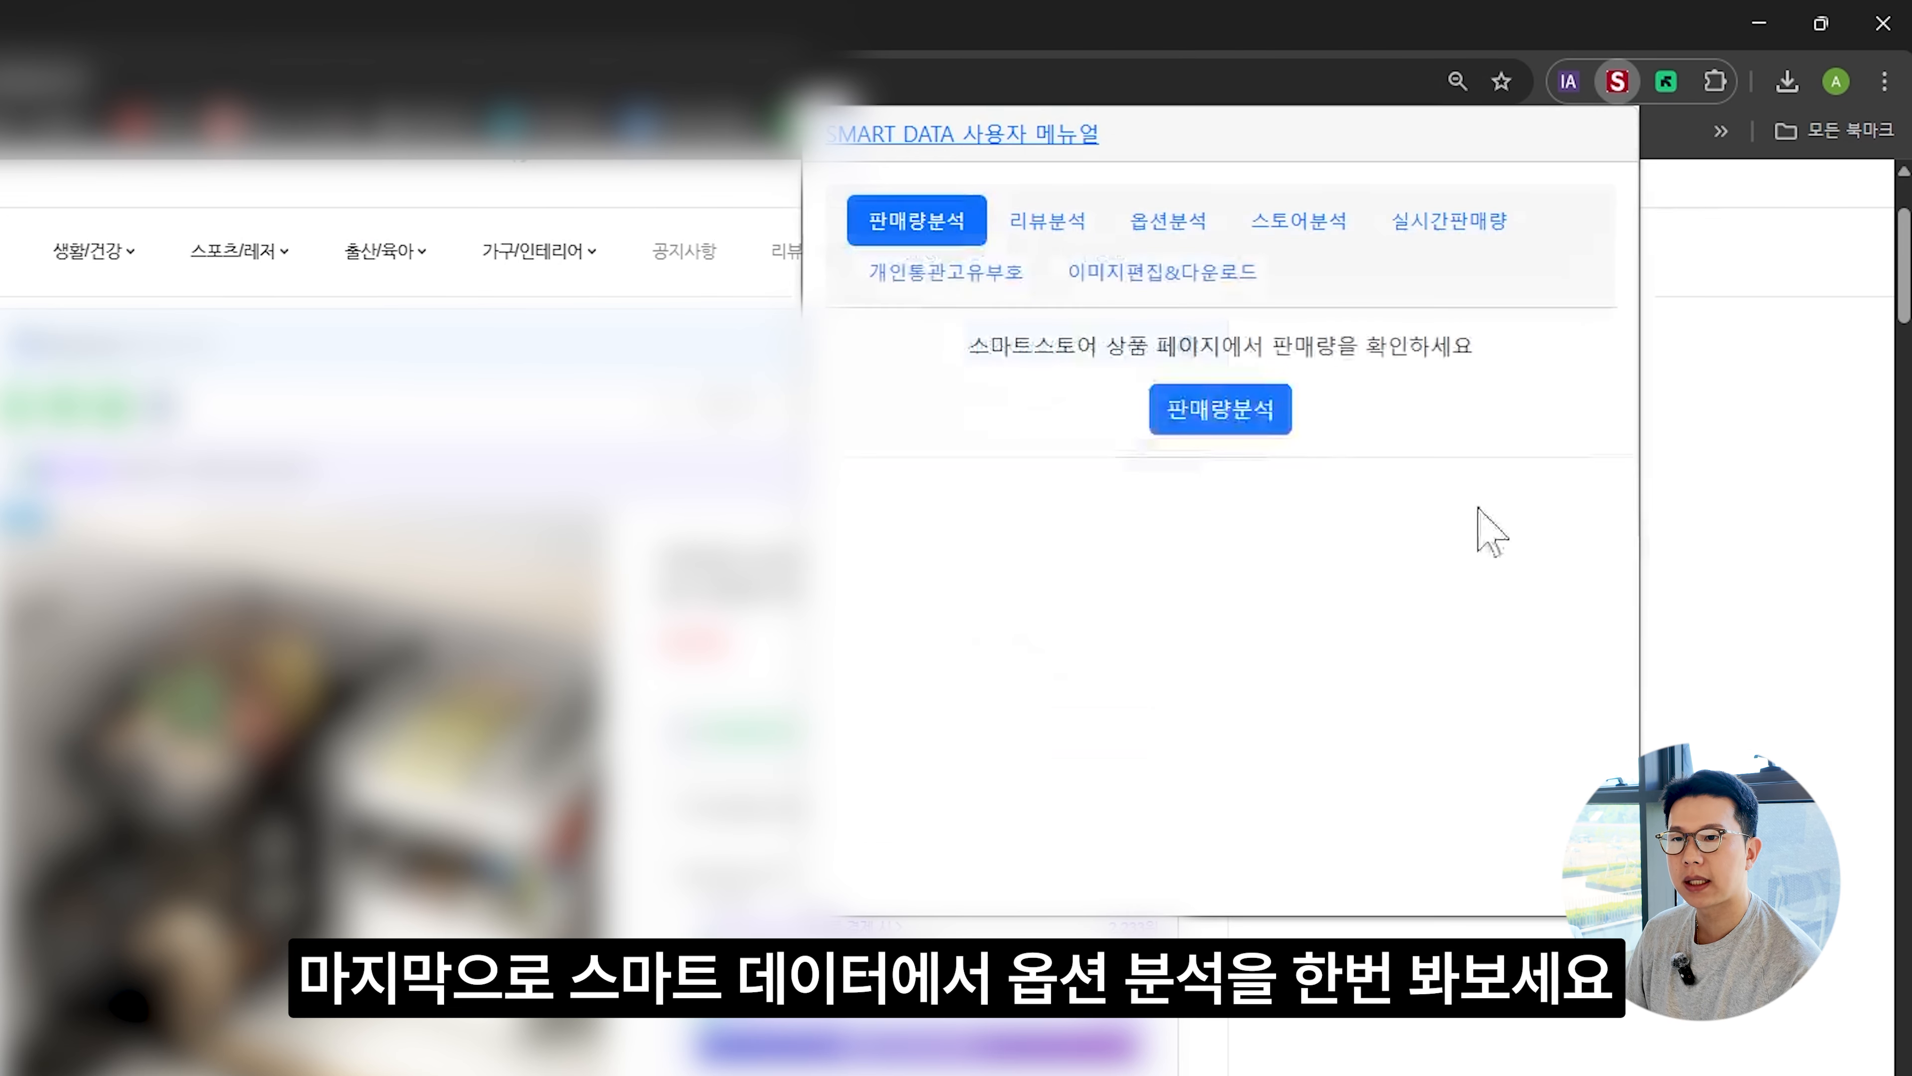
Switch to the SMART DATA extension on the product page and run 옵션분석 to chart the reviews by option.
{"action": "left_click", "coordinate": [1225, 410]}
{"action": "left_click", "coordinate": [1167, 221]}
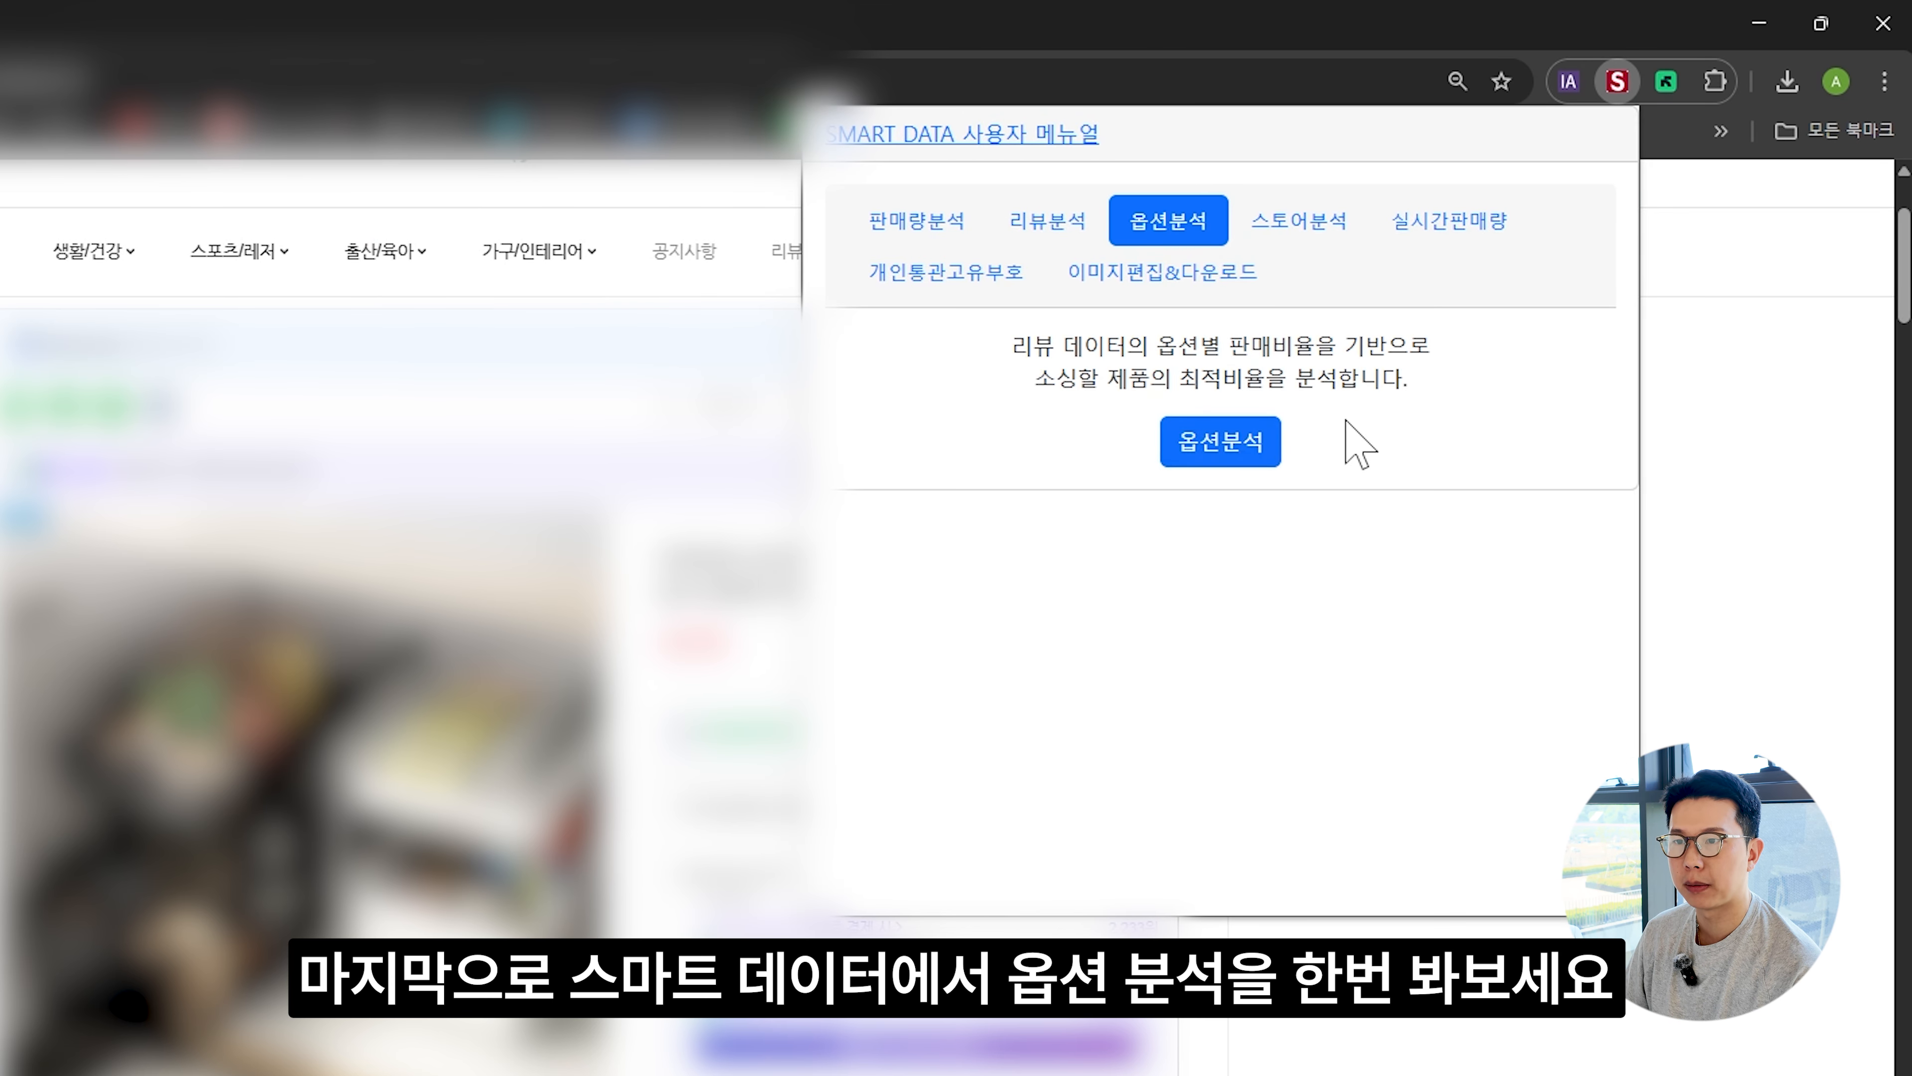
{"action": "left_click", "coordinate": [1265, 458]}
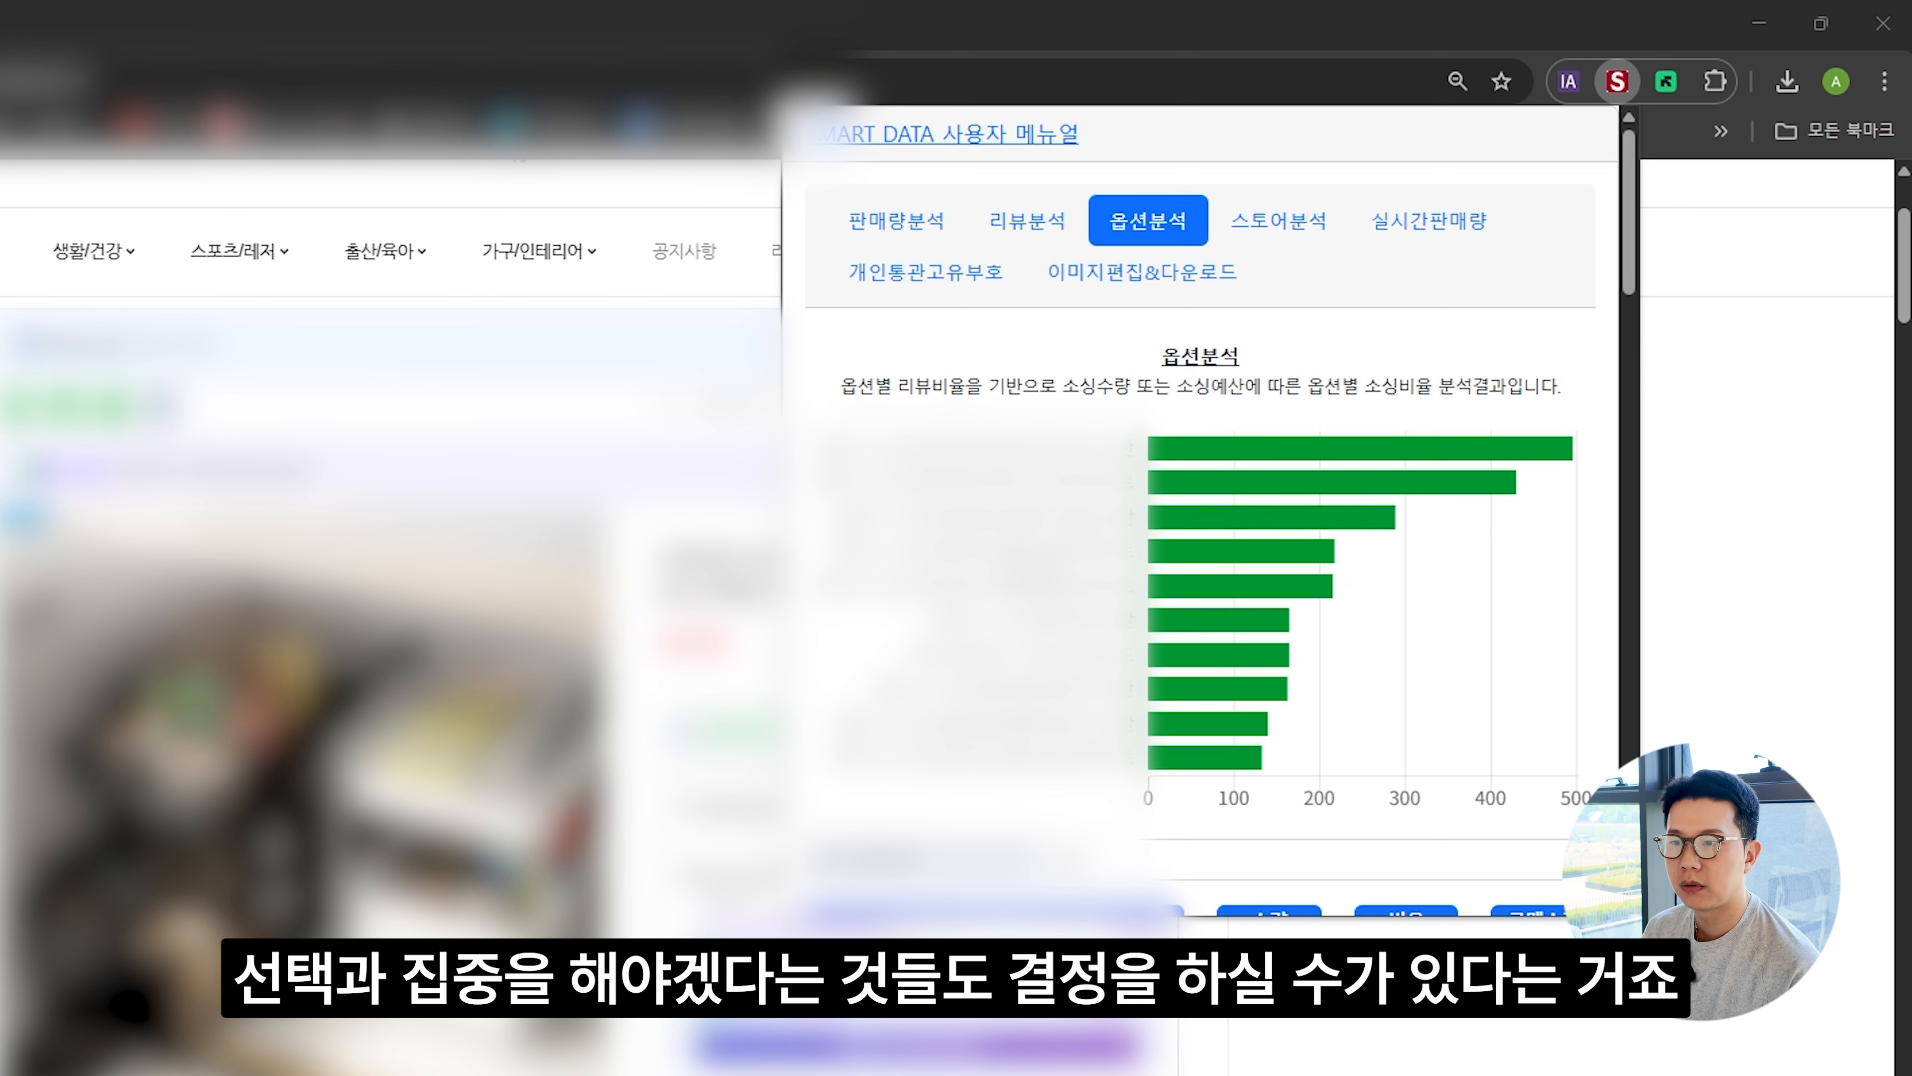
{"action": "mouse_move", "coordinate": [1165, 557]}
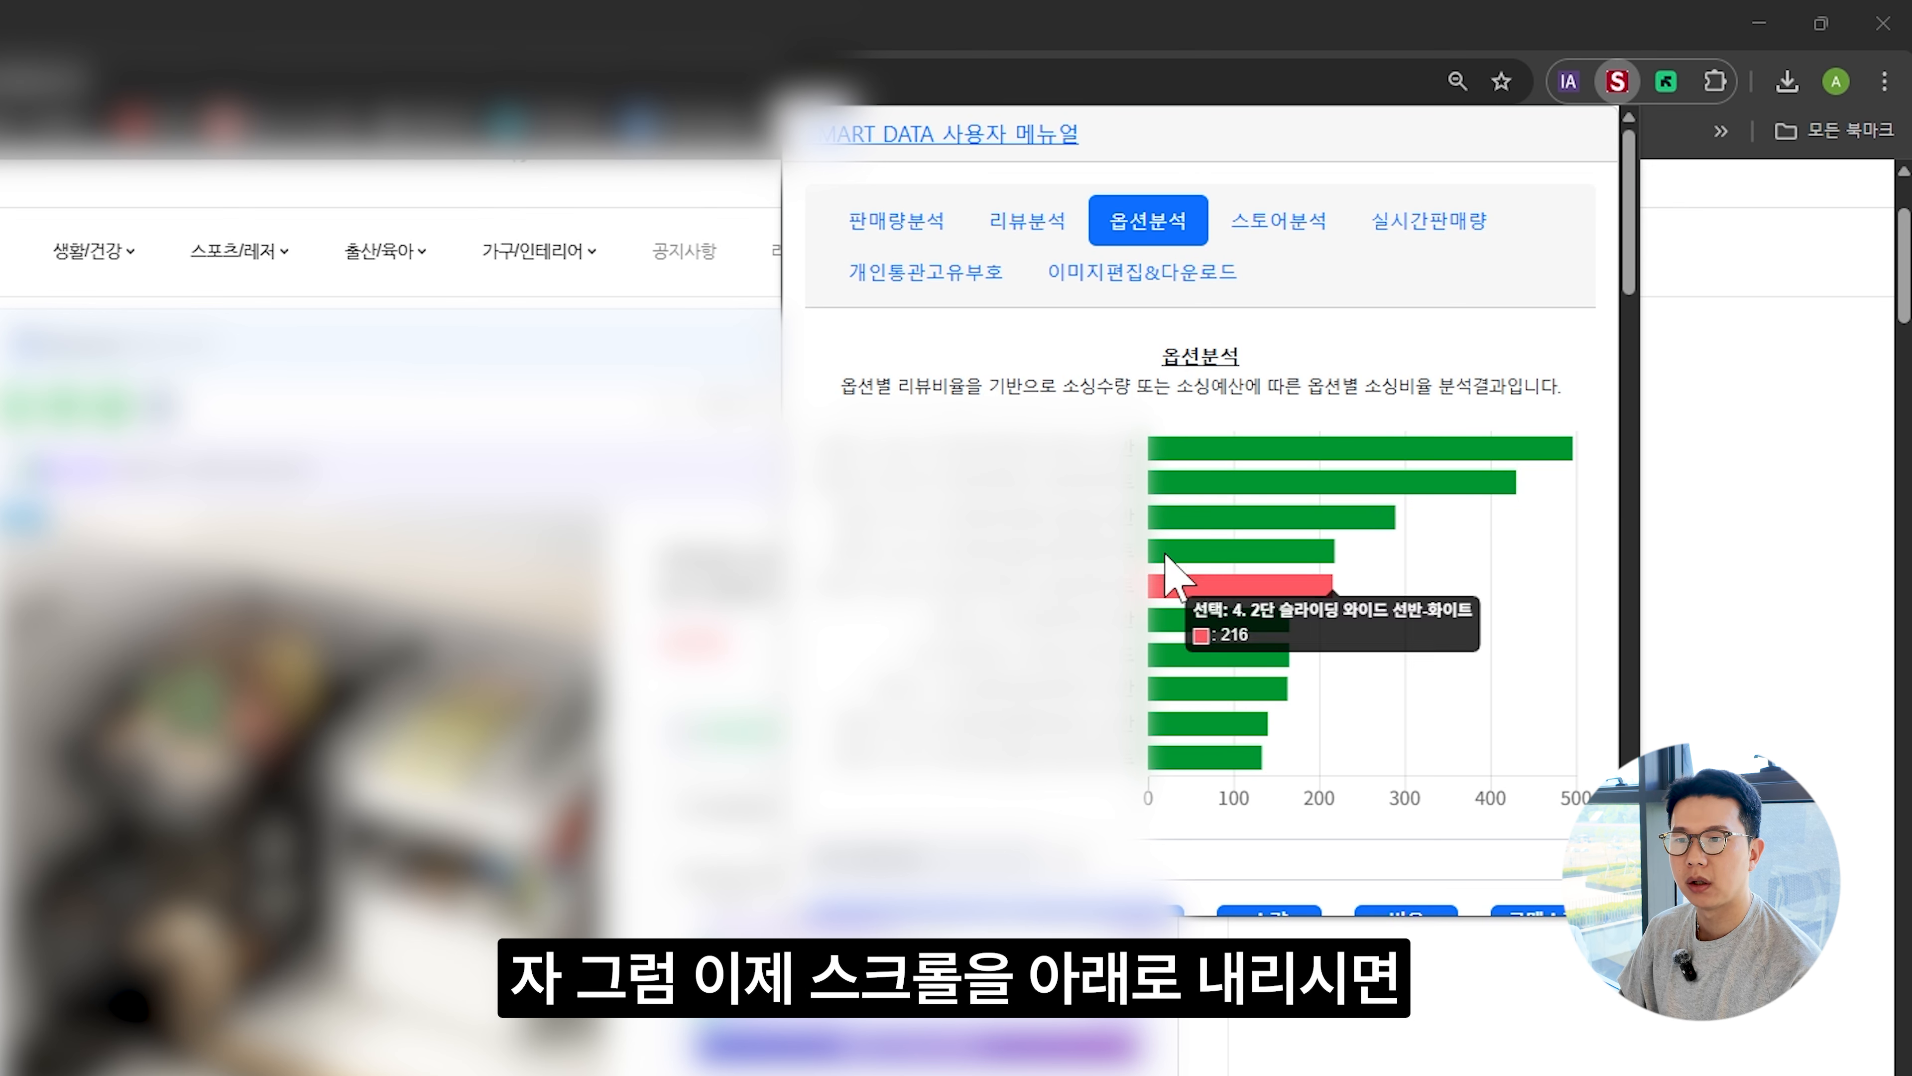